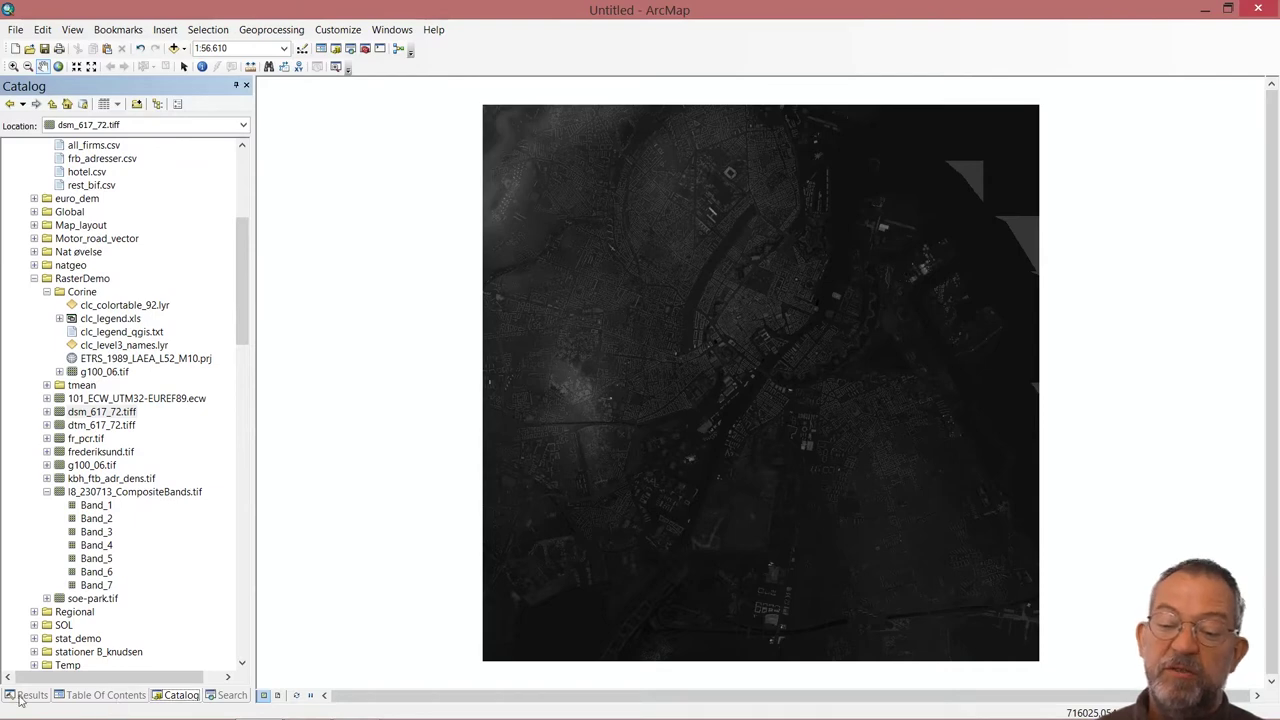
# - Create a new toolbox in the RasterDemo folder
pyautogui.click(95, 697)
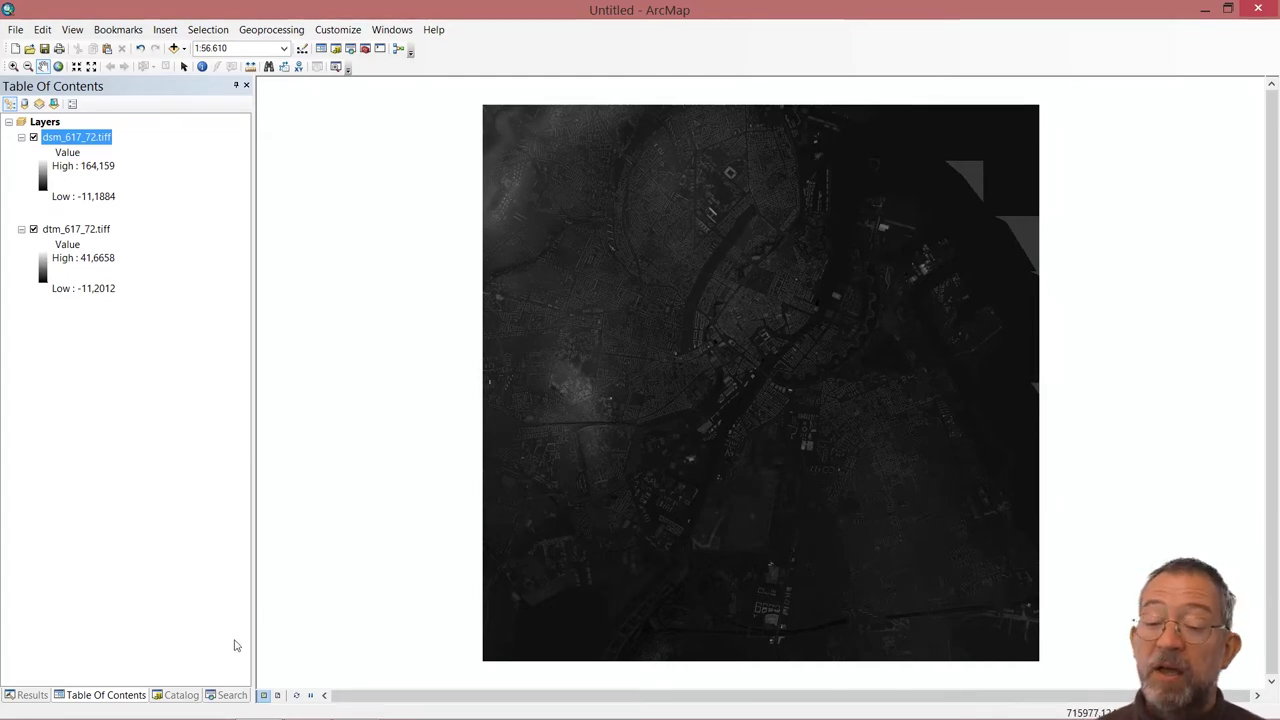
pyautogui.click(182, 696)
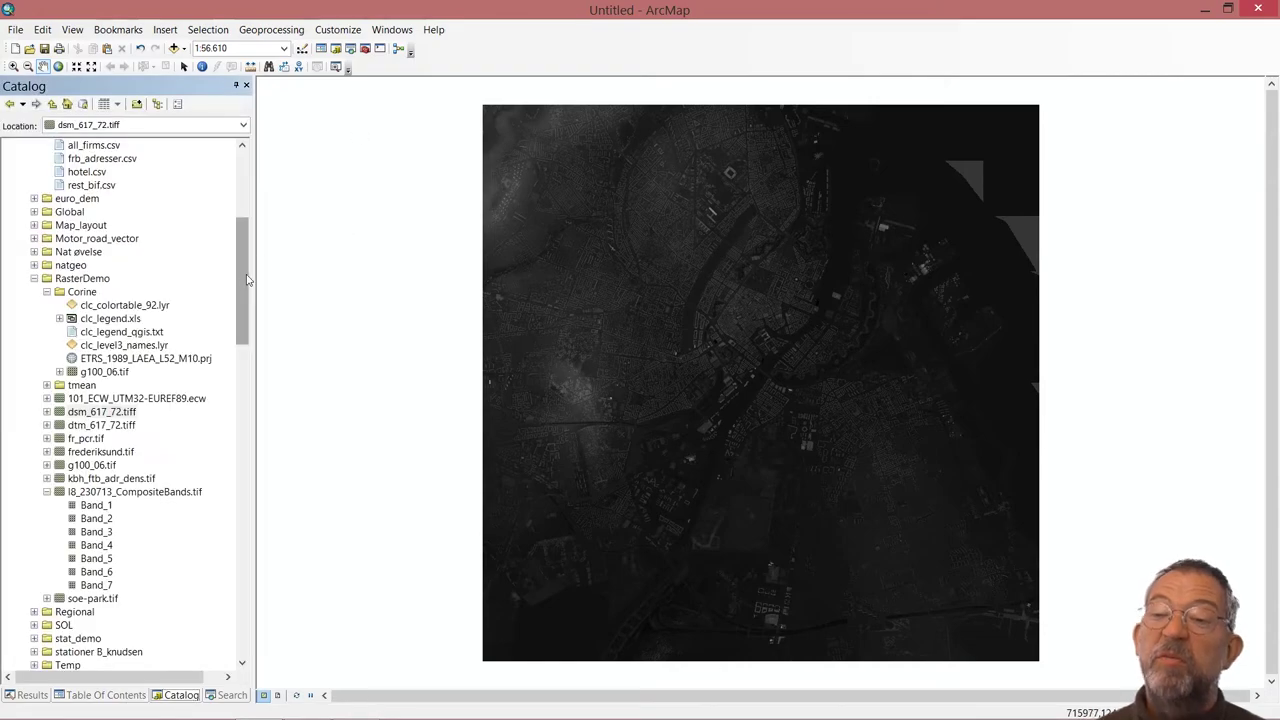
pyautogui.moveTo(245, 285); pyautogui.dragTo(280, 254)
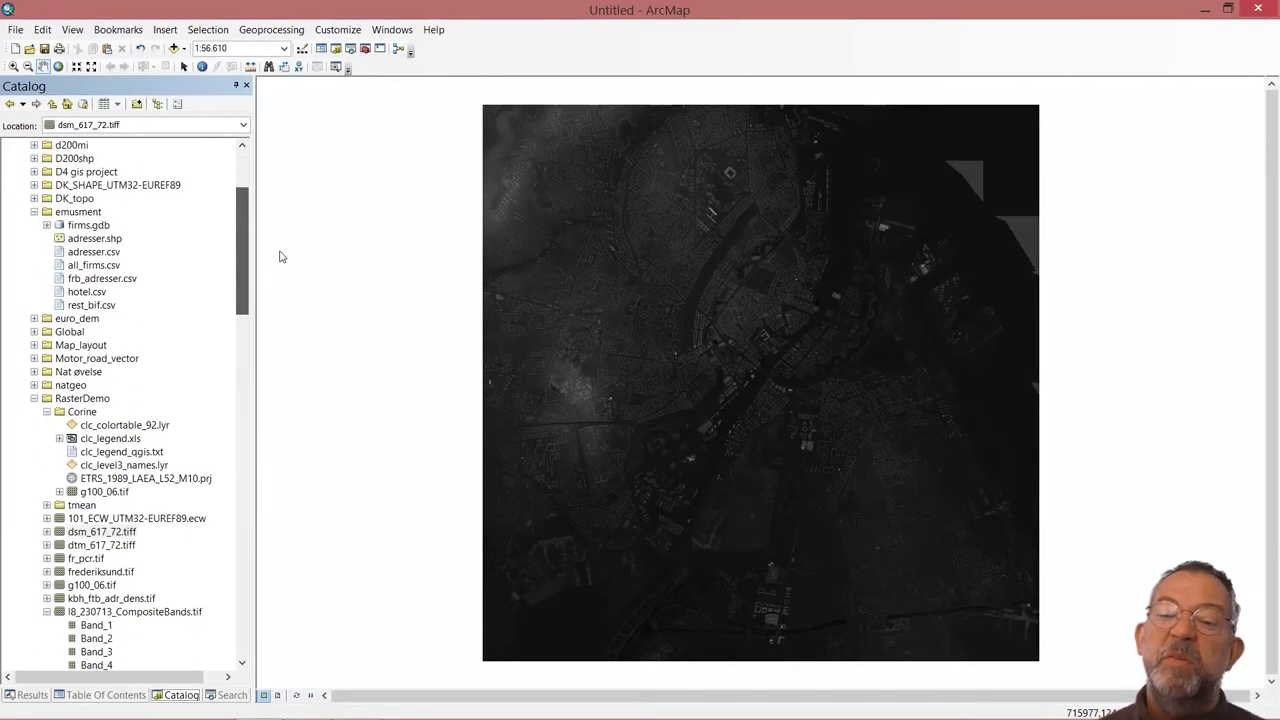
pyautogui.click(78, 399)
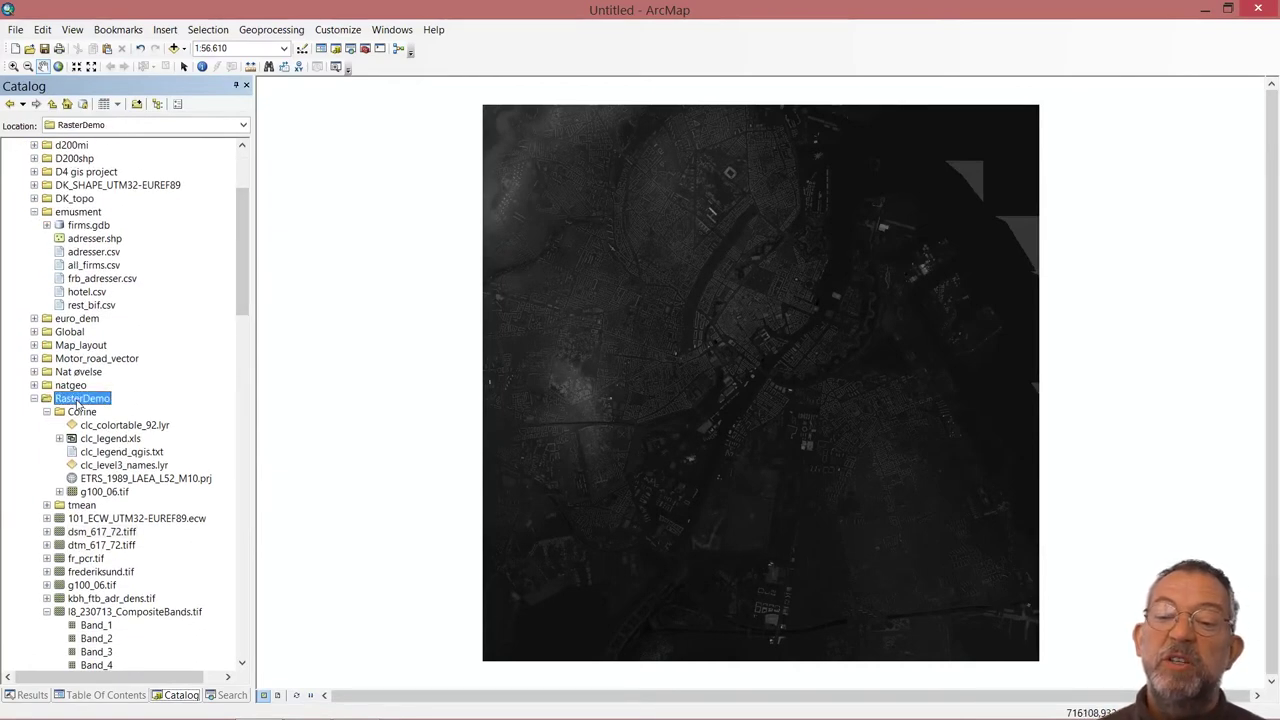
pyautogui.rightClick(78, 399)
pyautogui.moveTo(192, 500)
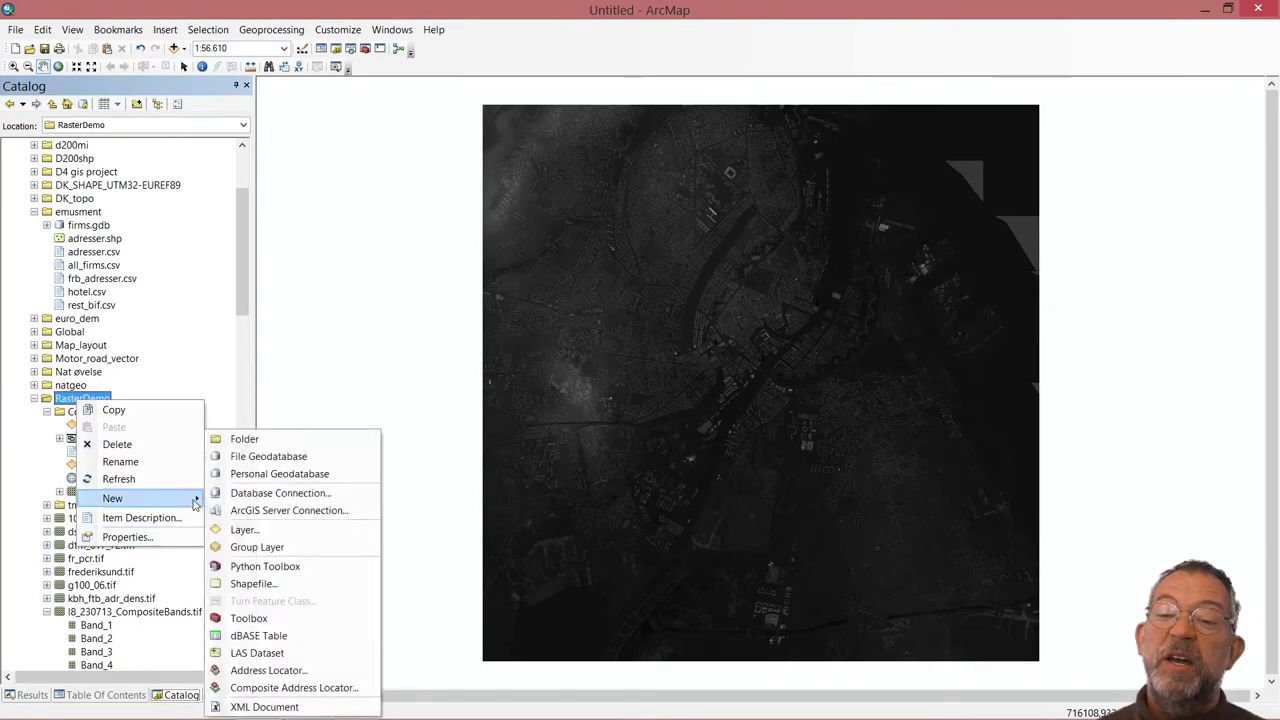
pyautogui.click(288, 619)
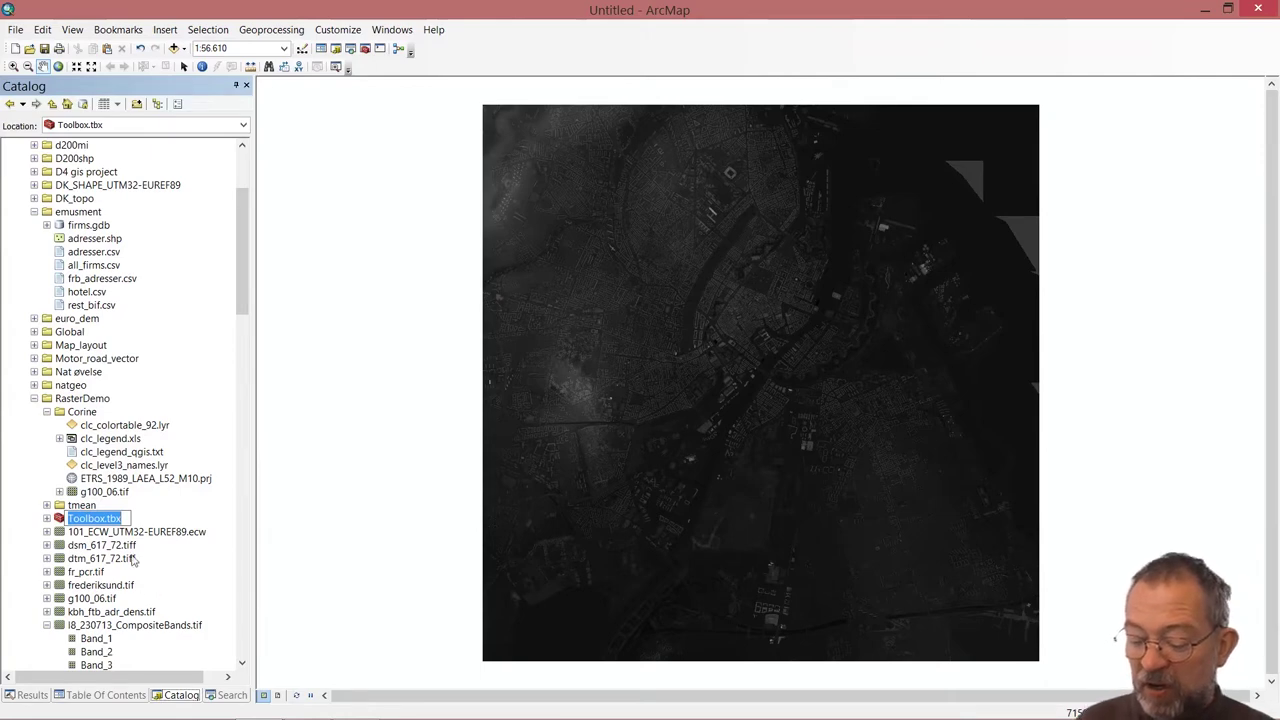
# - Create a new model inside the new Toolbox.tbx in the RasterDemo folder
pyautogui.click(48, 520)
pyautogui.rightClick(75, 528)
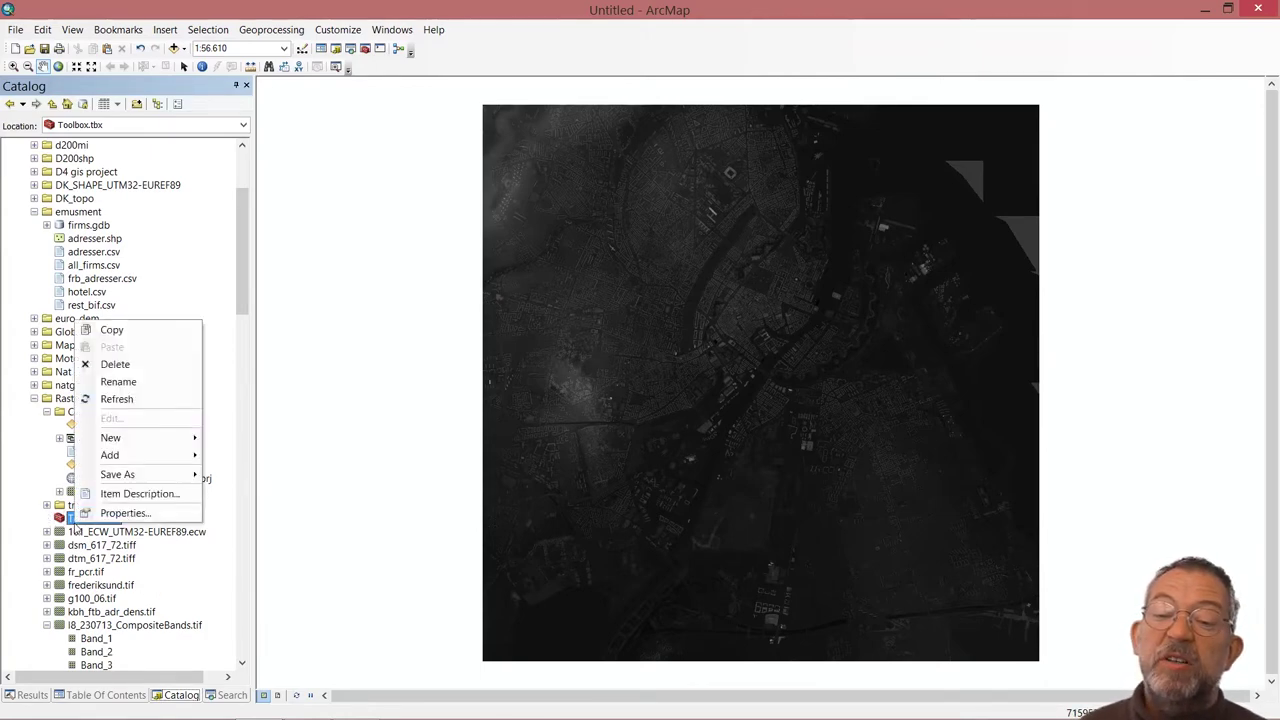
pyautogui.moveTo(152, 437)
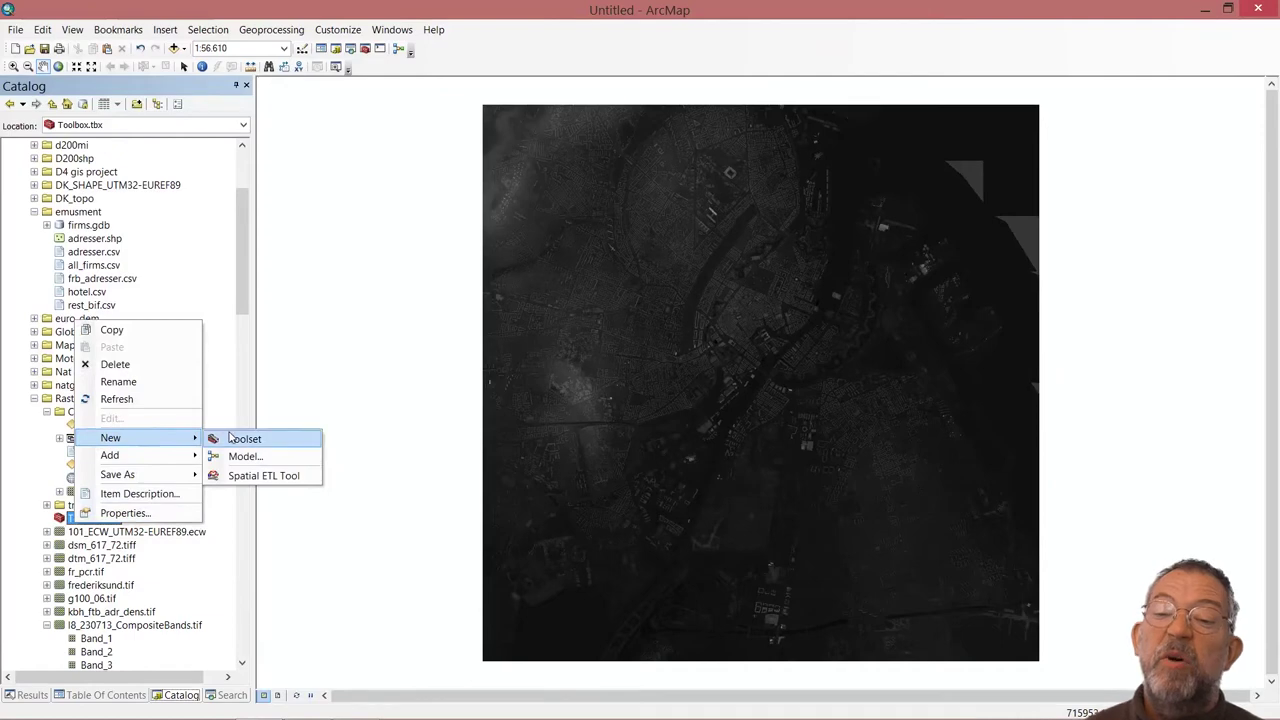
pyautogui.click(245, 456)
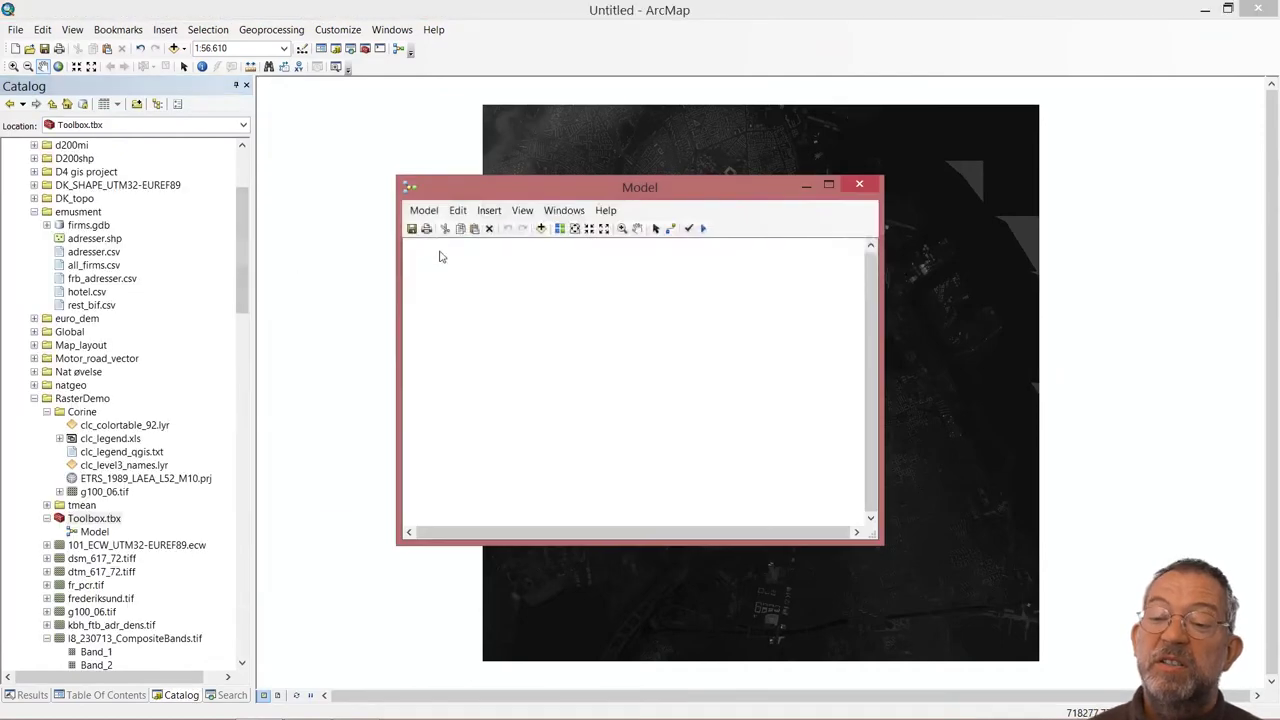
# - Add the Raster Calculator tool from the Spatial Analyst Map Algebra toolset to the empty model
pyautogui.moveTo(648, 191); pyautogui.dragTo(900, 158)
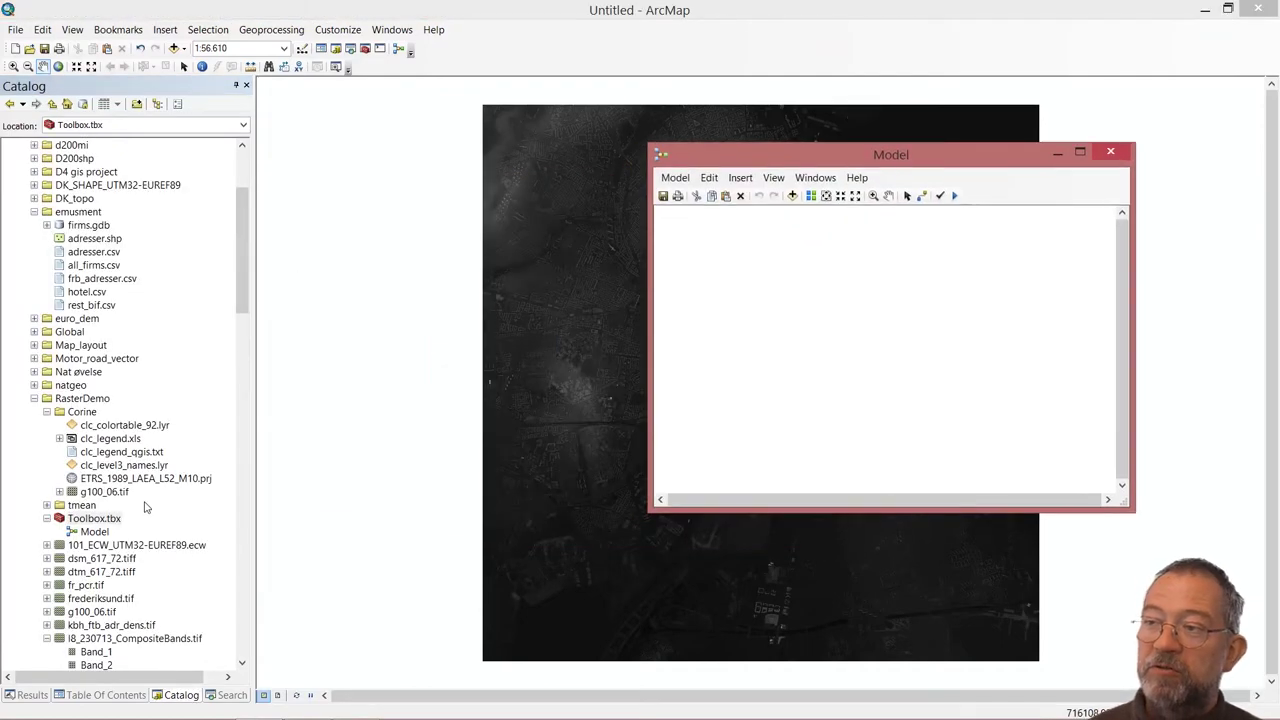
pyautogui.moveTo(243, 272); pyautogui.dragTo(243, 577)
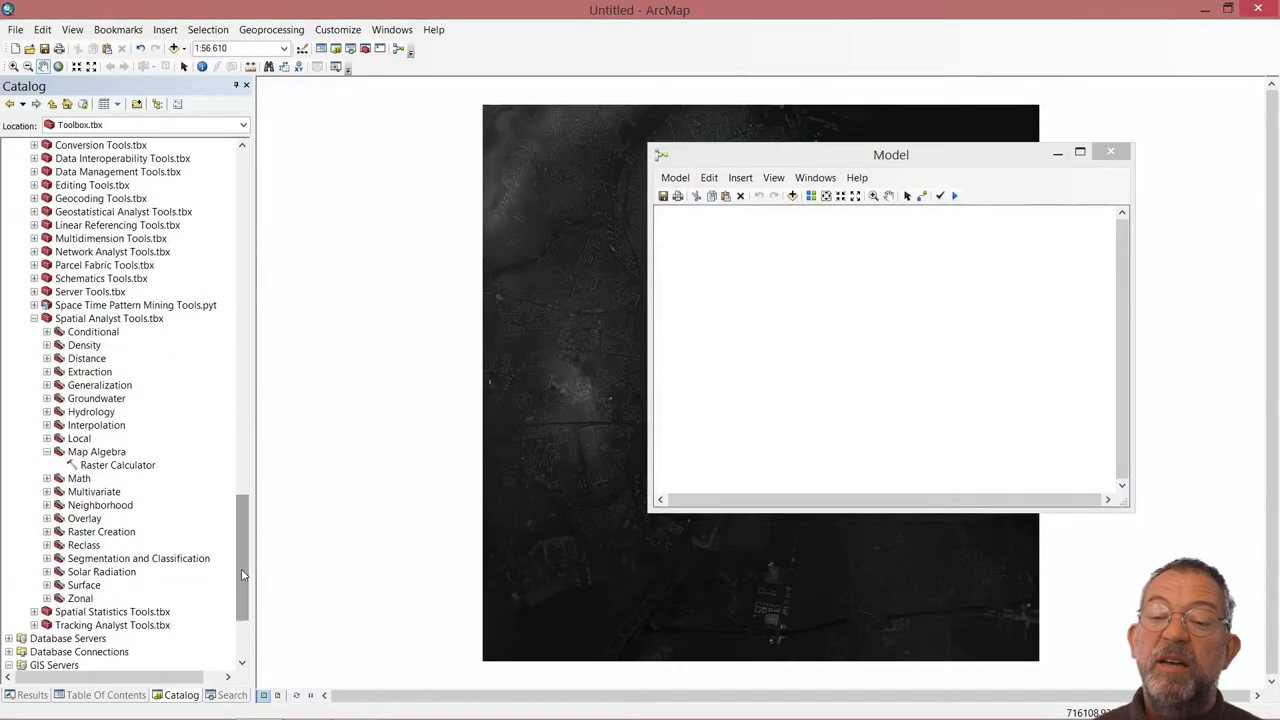
pyautogui.moveTo(96, 466); pyautogui.dragTo(889, 338)
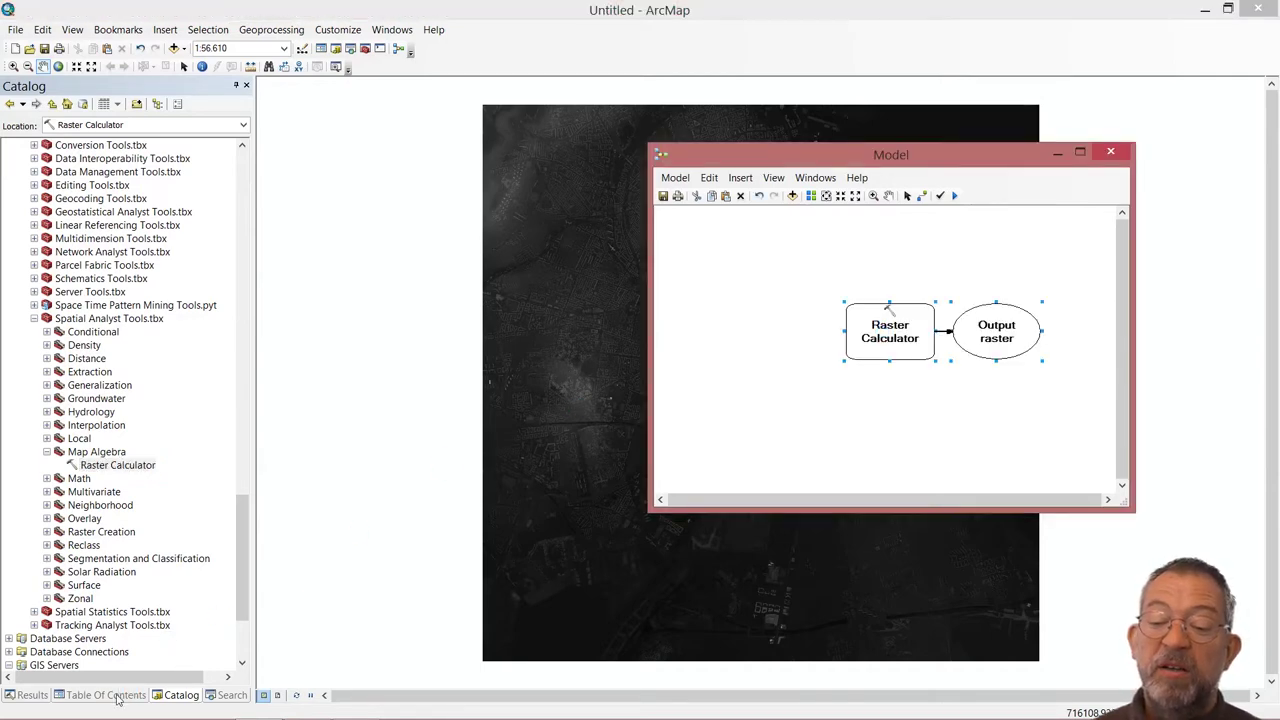
# - Add the map layers dtm_617_72.tiff and dsm_617_72.tiff to the model as input variables beside the Raster Calculator
pyautogui.click(130, 695)
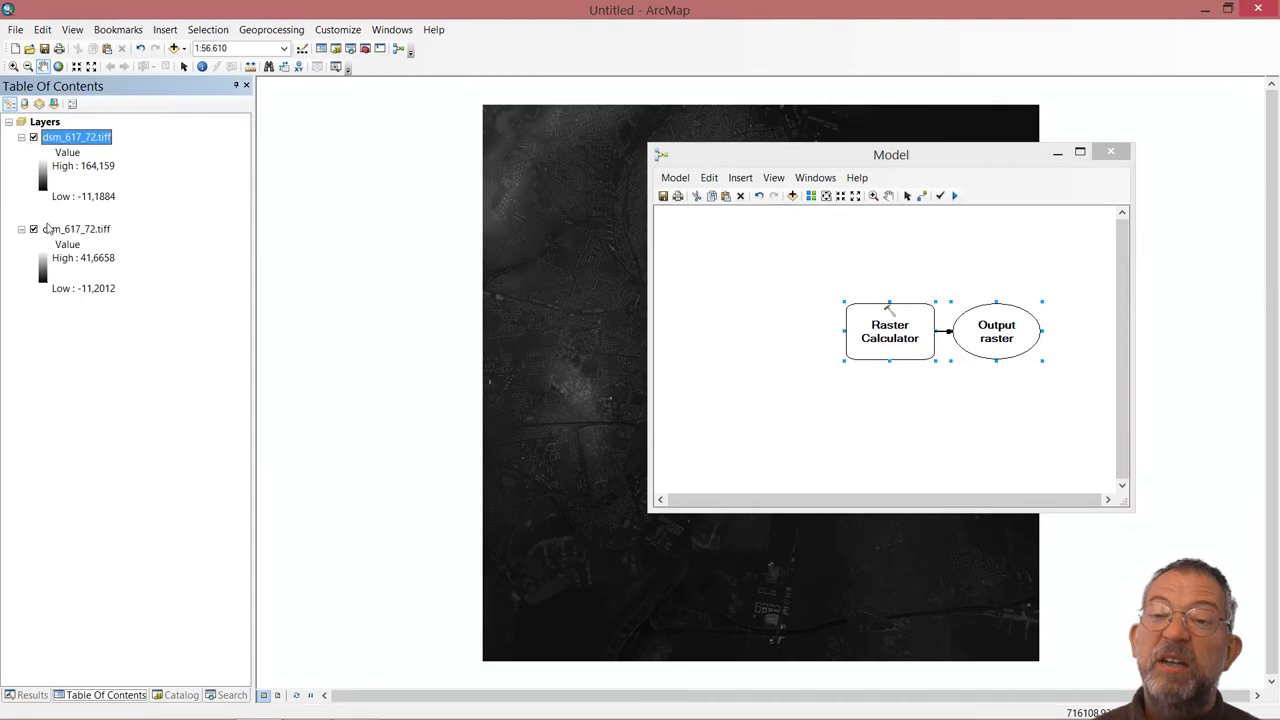
pyautogui.moveTo(76, 229); pyautogui.dragTo(704, 366)
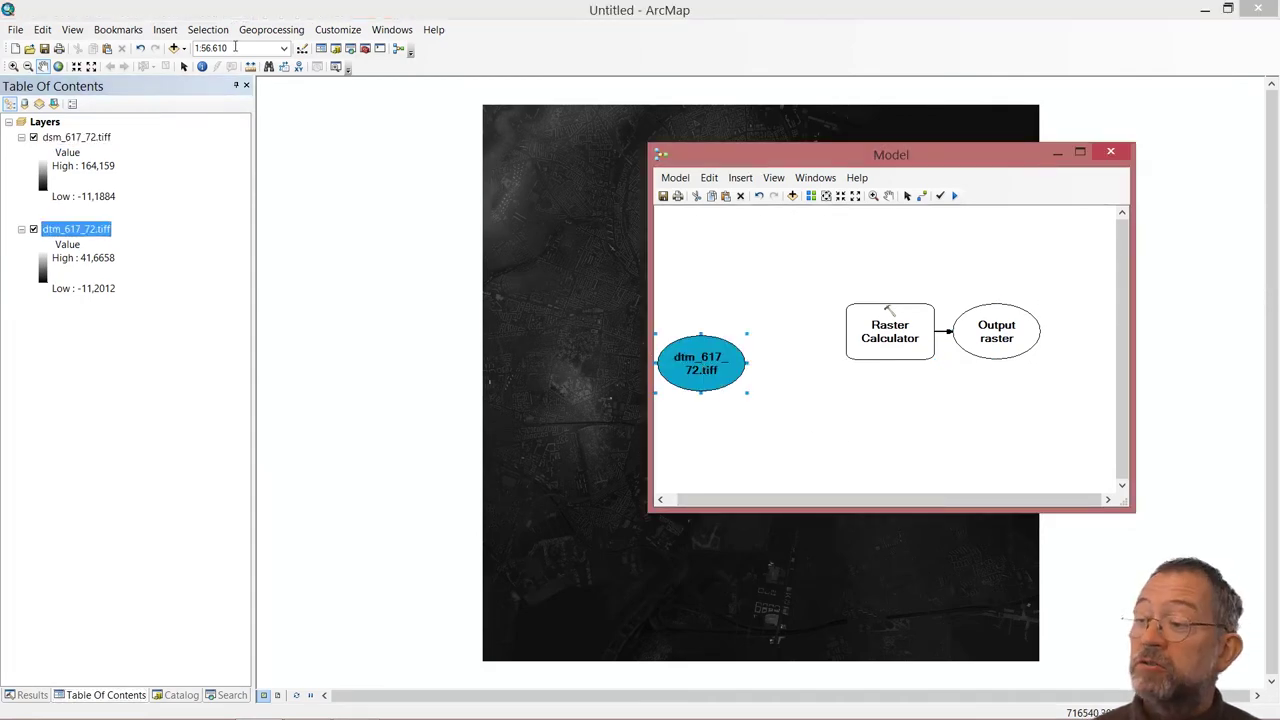
pyautogui.moveTo(93, 140); pyautogui.dragTo(715, 245)
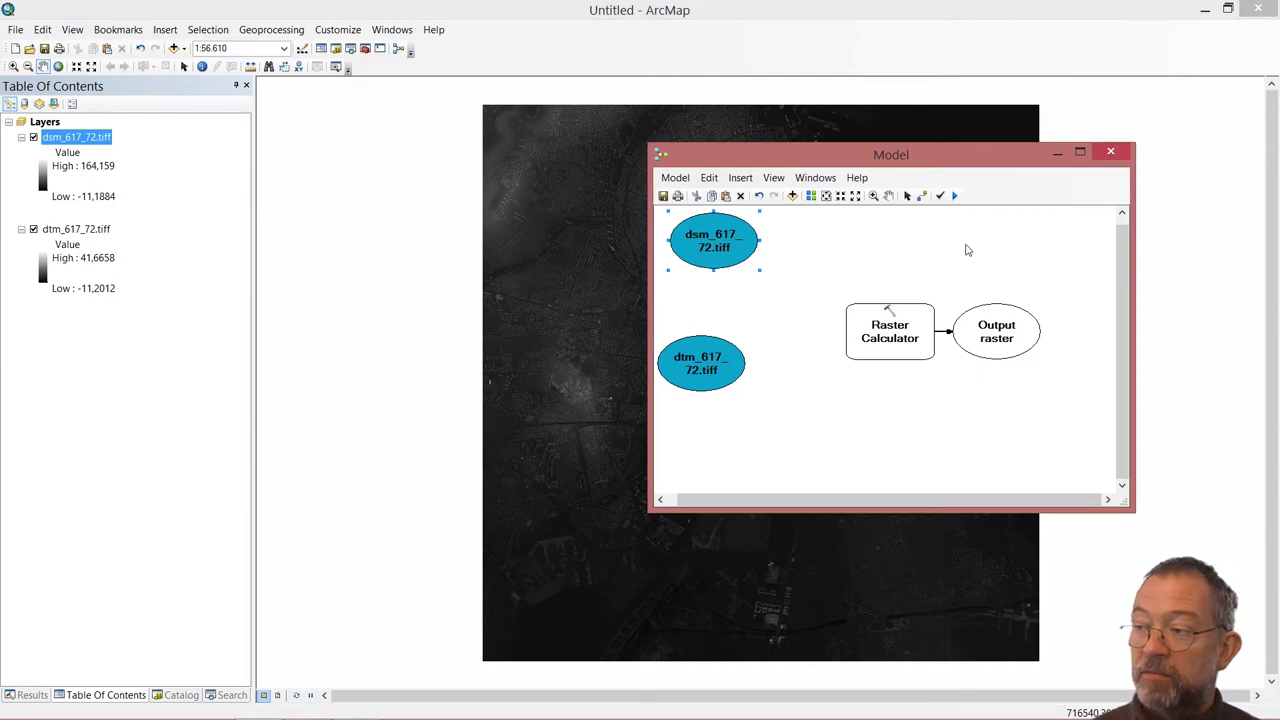
pyautogui.click(922, 196)
pyautogui.moveTo(729, 271); pyautogui.dragTo(910, 333)
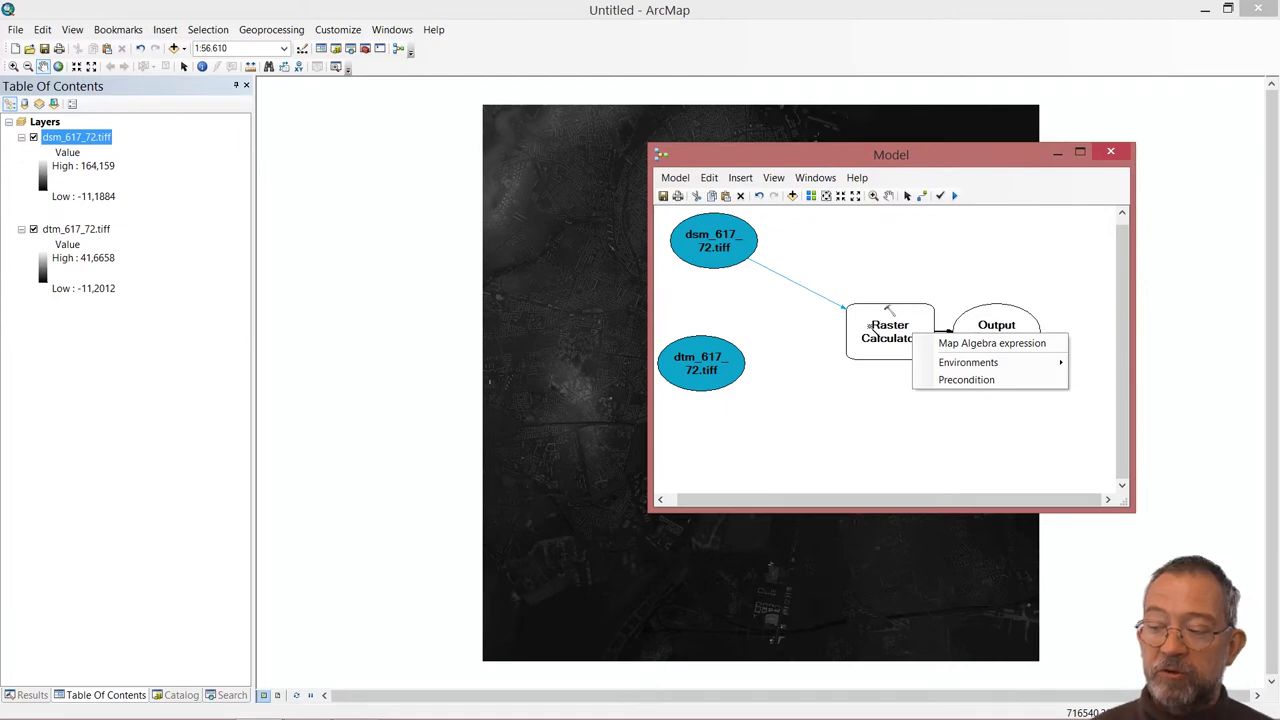
pyautogui.press('Escape')
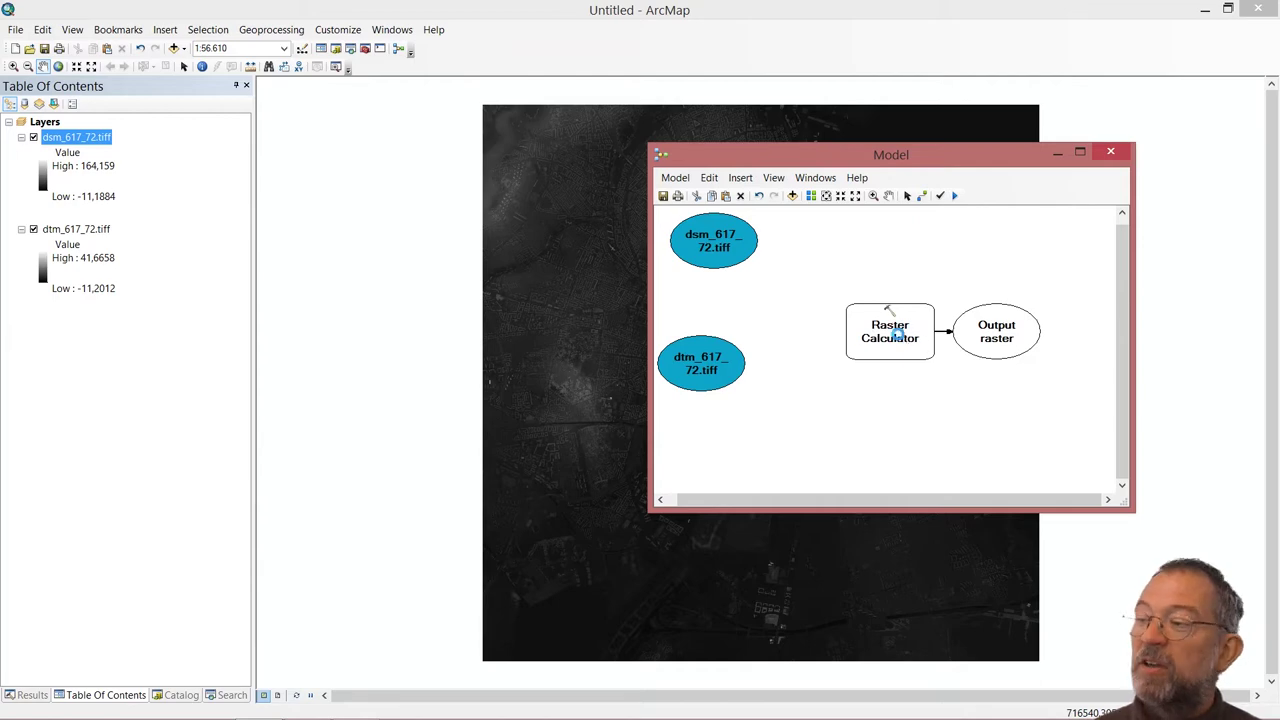
# - Build the Raster Calculator expression "%dsm_617_72.tiff%" ~"%dtm_617_72.tiff%" from the two model variables
pyautogui.doubleClick(897, 336)
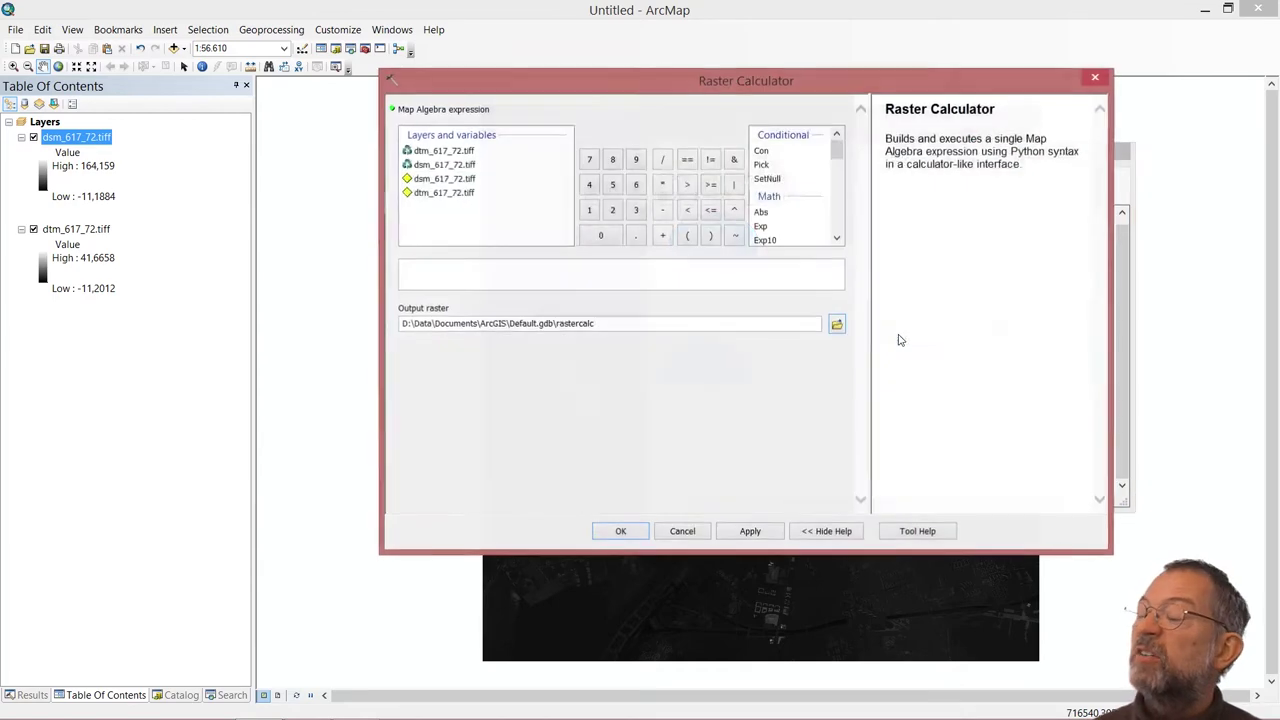
pyautogui.doubleClick(444, 165)
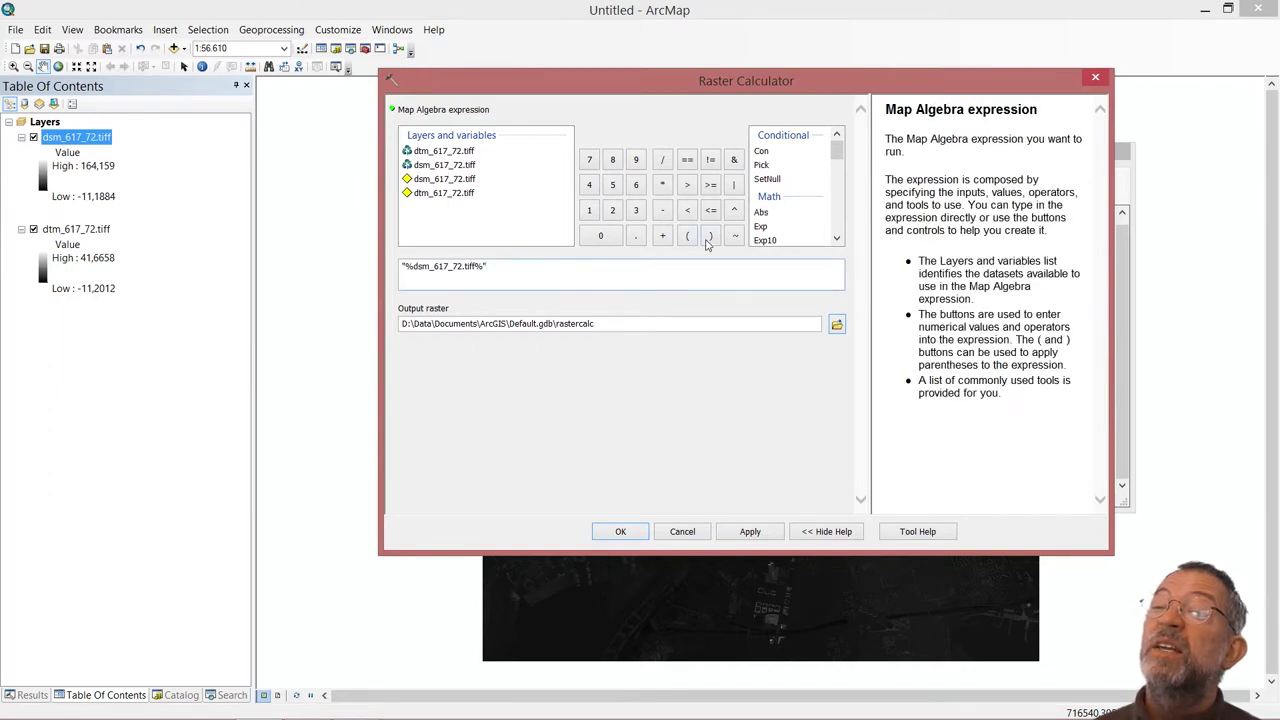
pyautogui.click(736, 236)
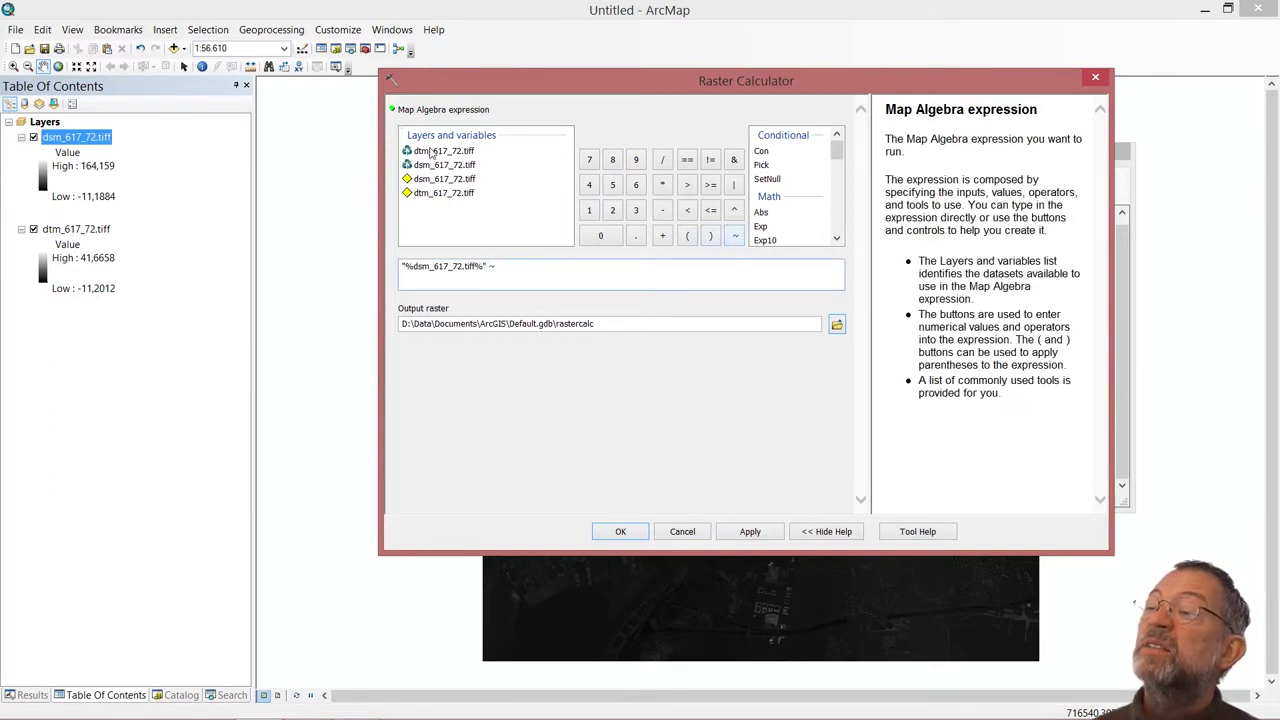
pyautogui.click(431, 151)
pyautogui.doubleClick(431, 151)
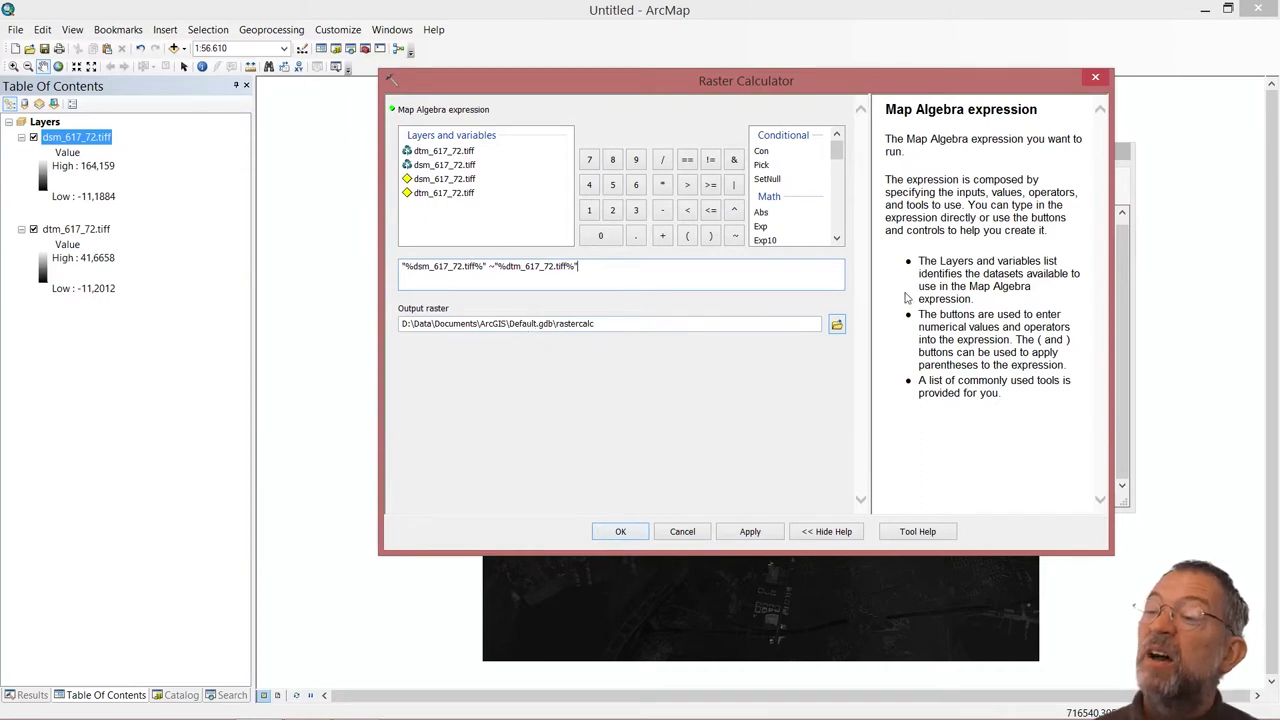
# - Set the Raster Calculator's output raster to building.tif in the D:\Data\GIS\RasterDemo folder
pyautogui.click(835, 324)
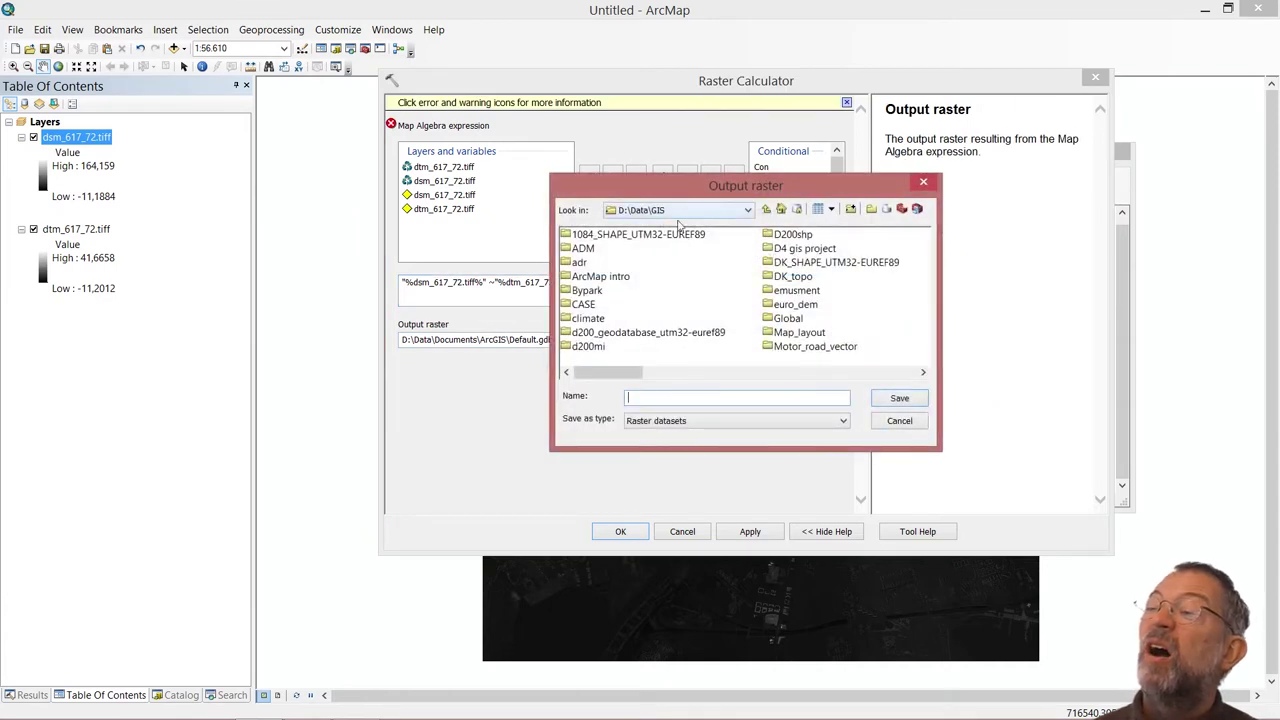
pyautogui.click(790, 318)
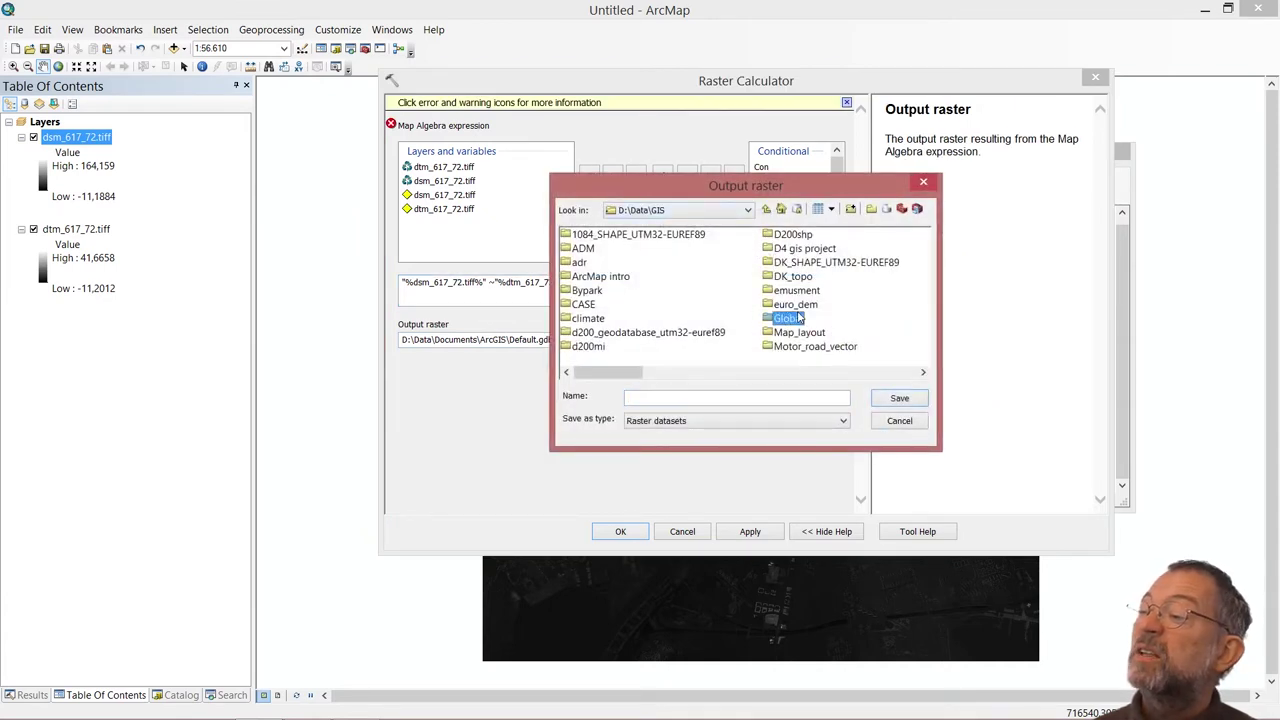
pyautogui.press('r')
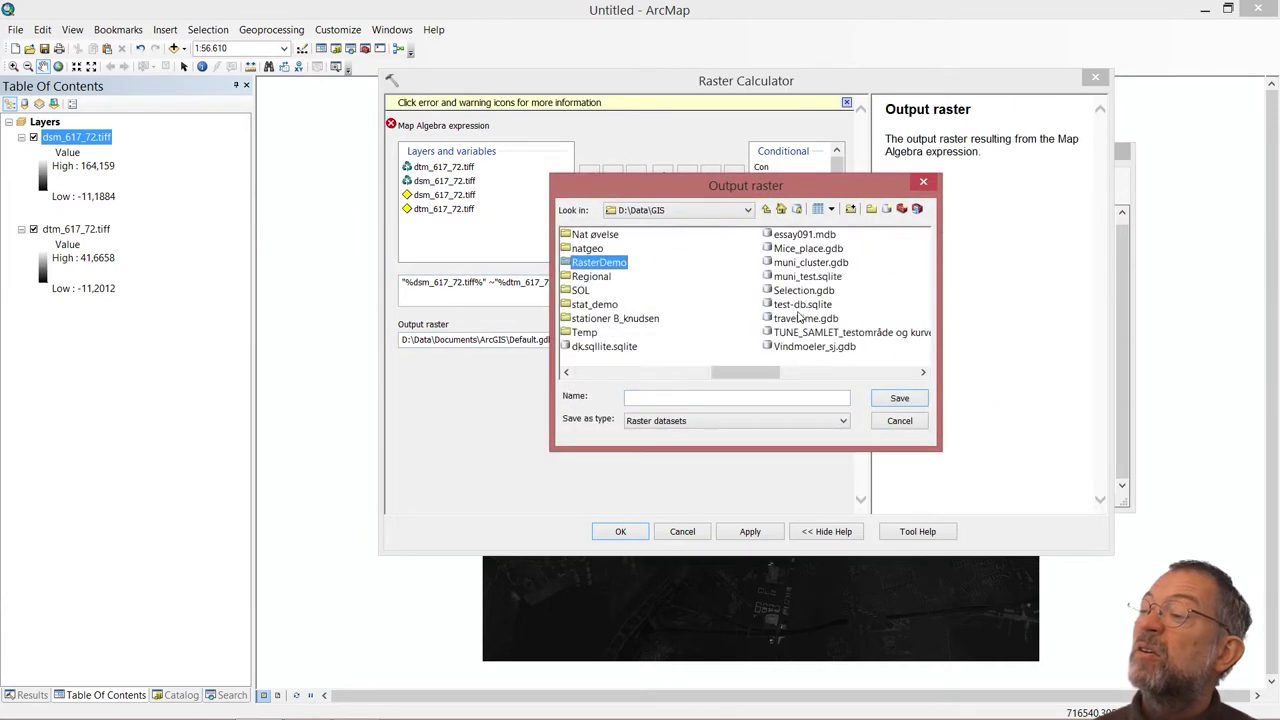
pyautogui.click(598, 263)
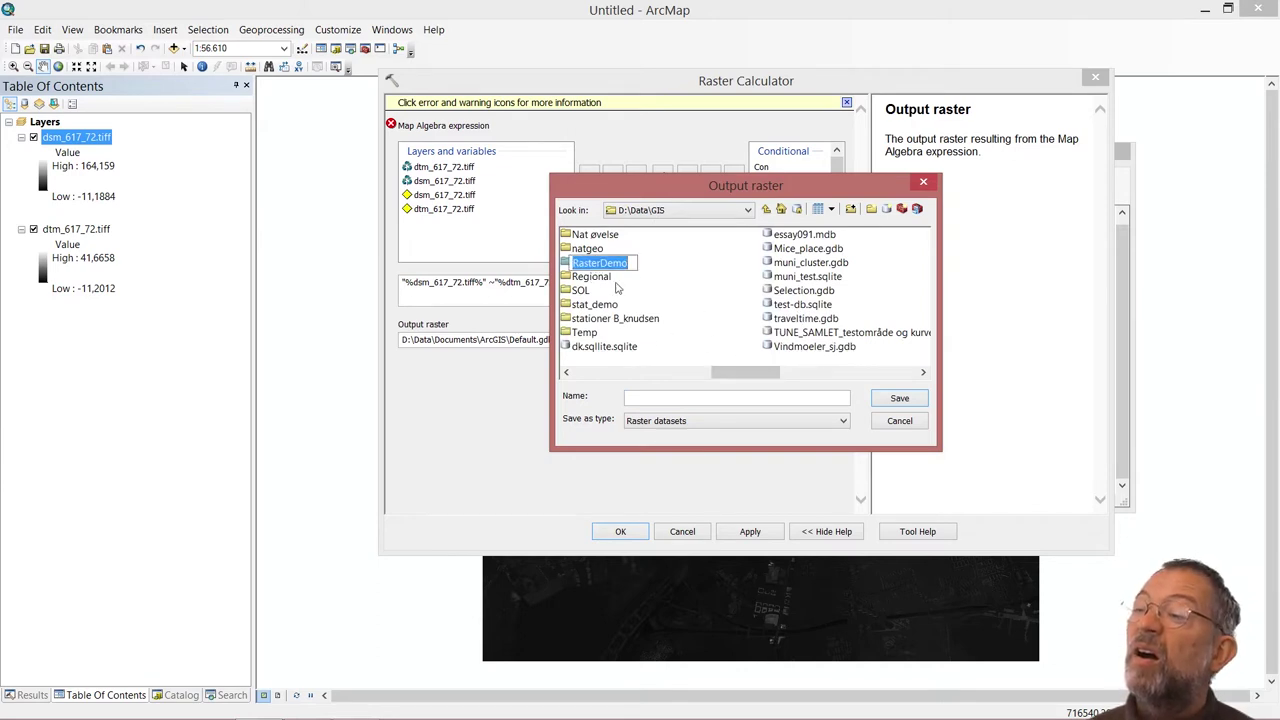
pyautogui.doubleClick(565, 263)
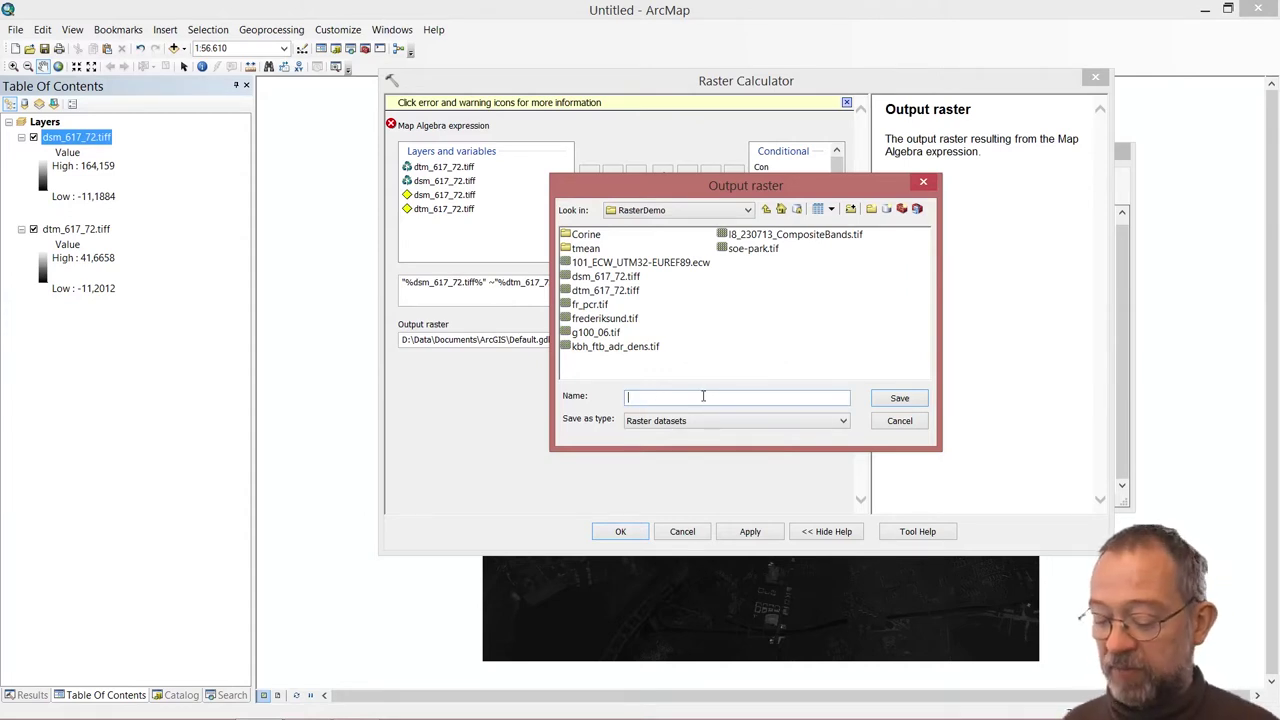
pyautogui.write('build')
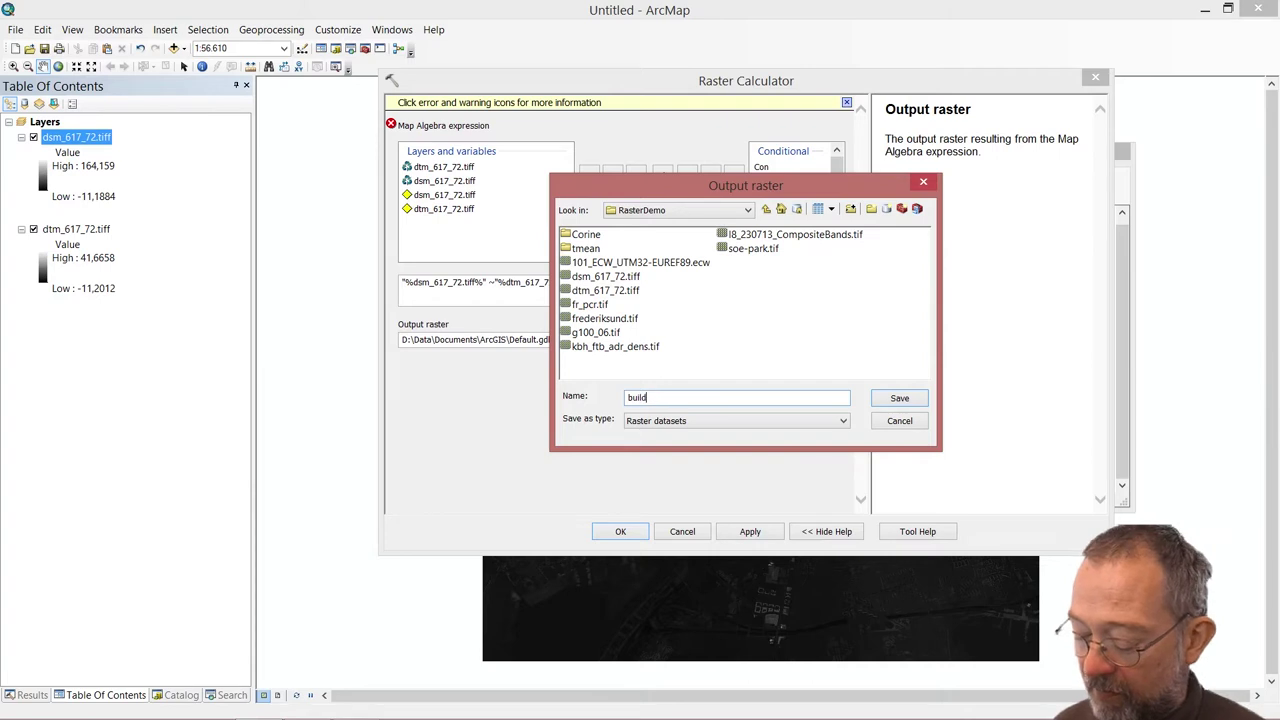
pyautogui.write('ing.t')
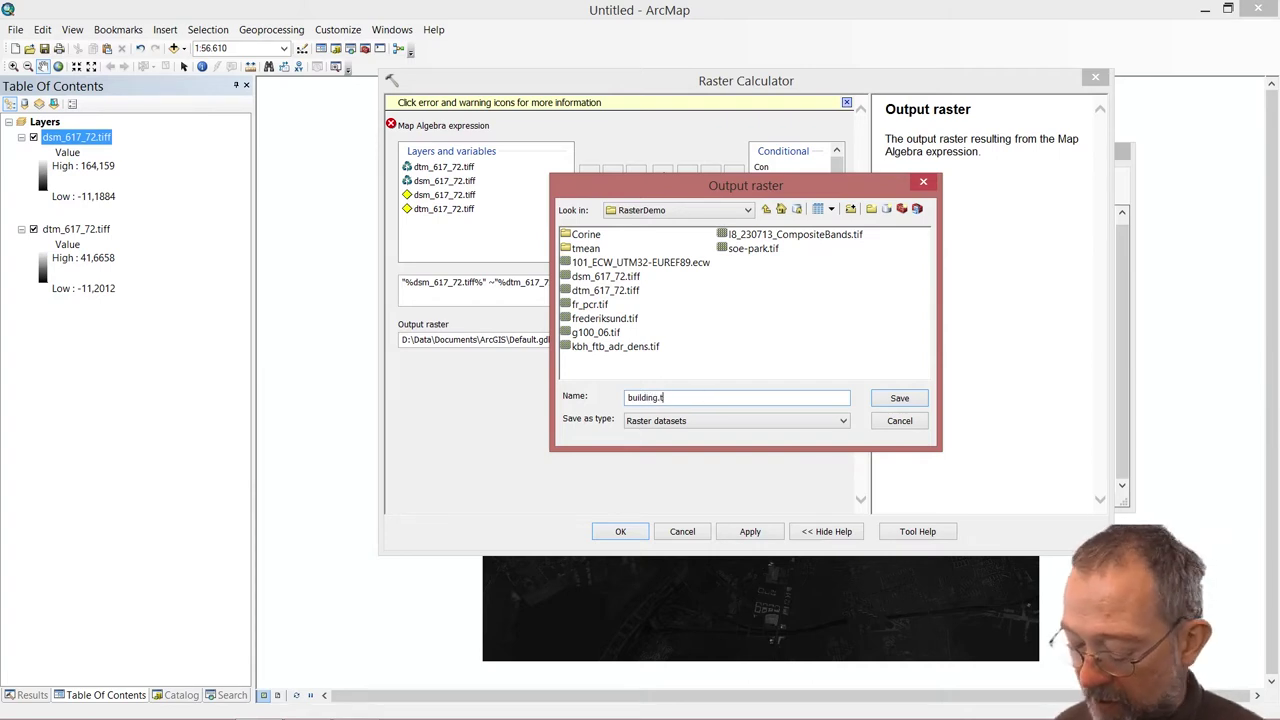
pyautogui.write('if')
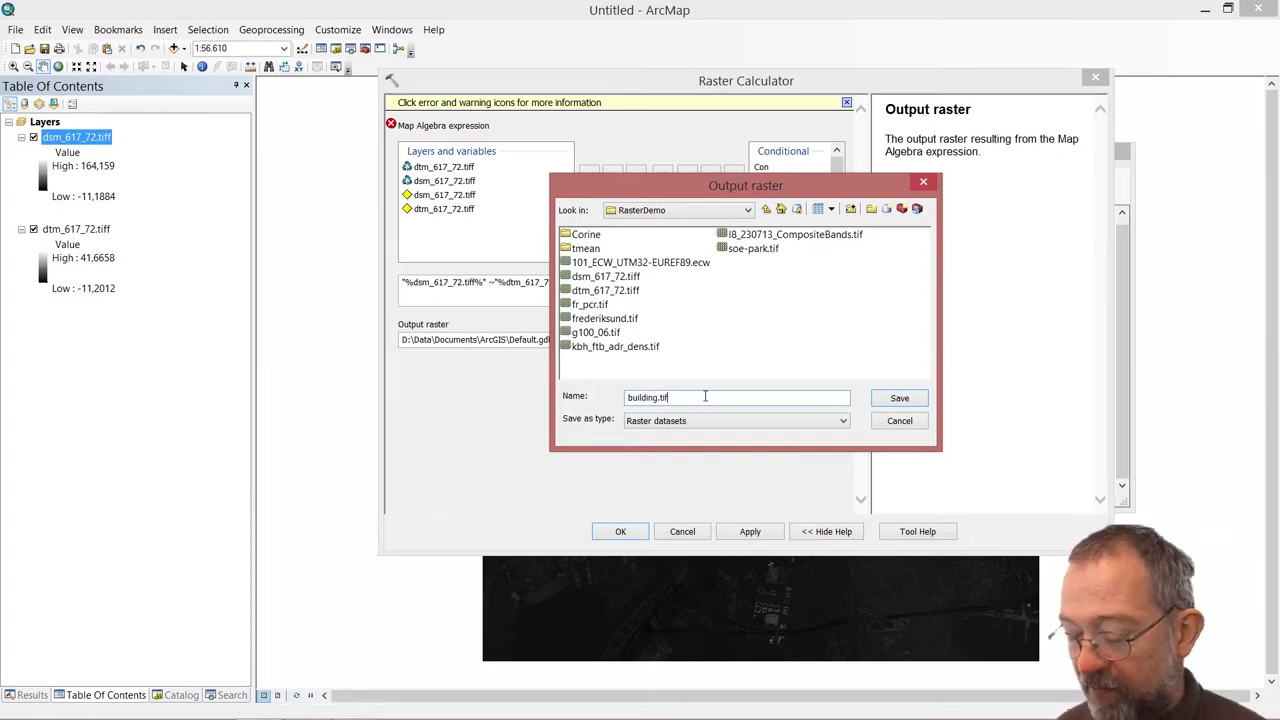
pyautogui.press('Return')
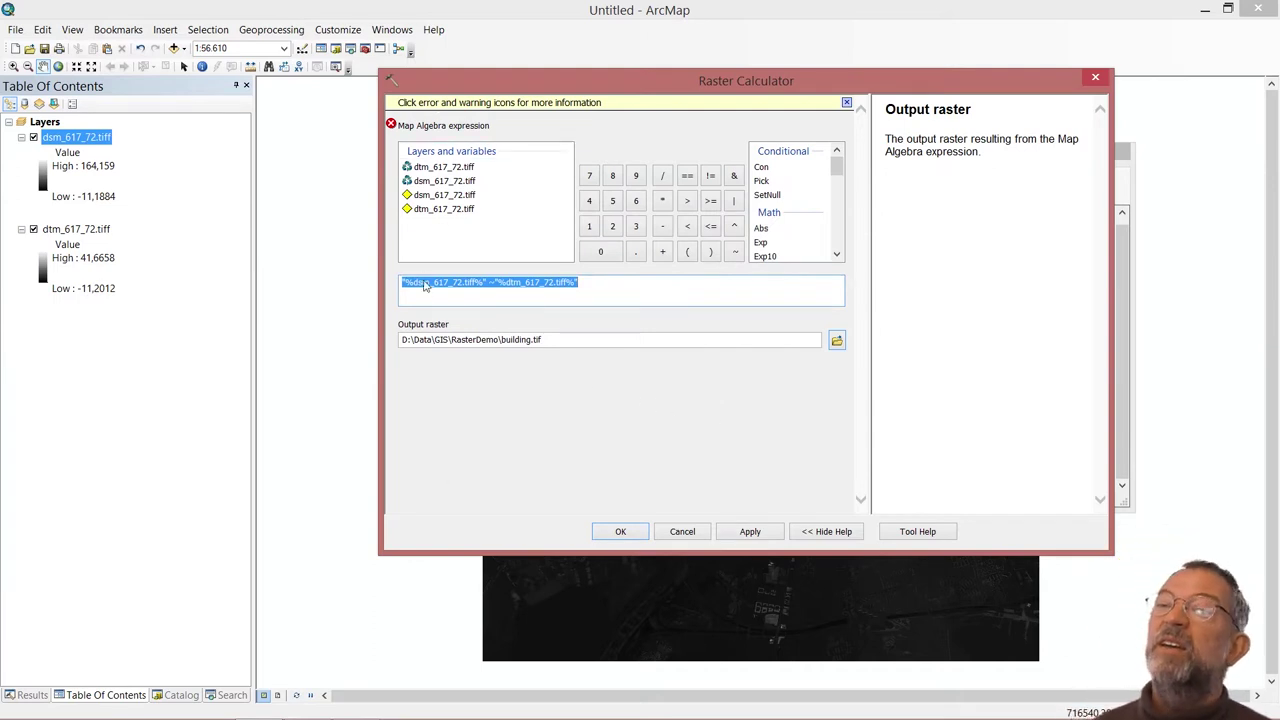
# - Replace the ~ operator between the dsm and dtm variables with a minus sign and accept the Raster Calculator settings
pyautogui.click(482, 340)
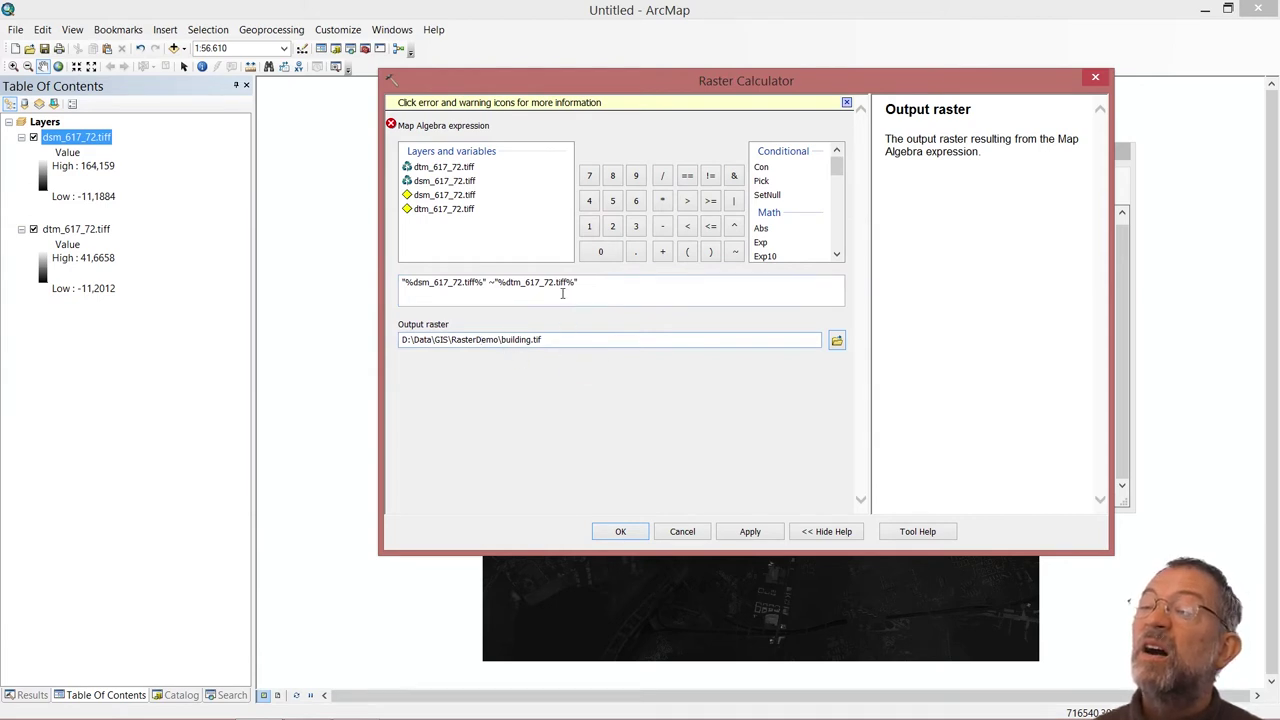
pyautogui.click(497, 284)
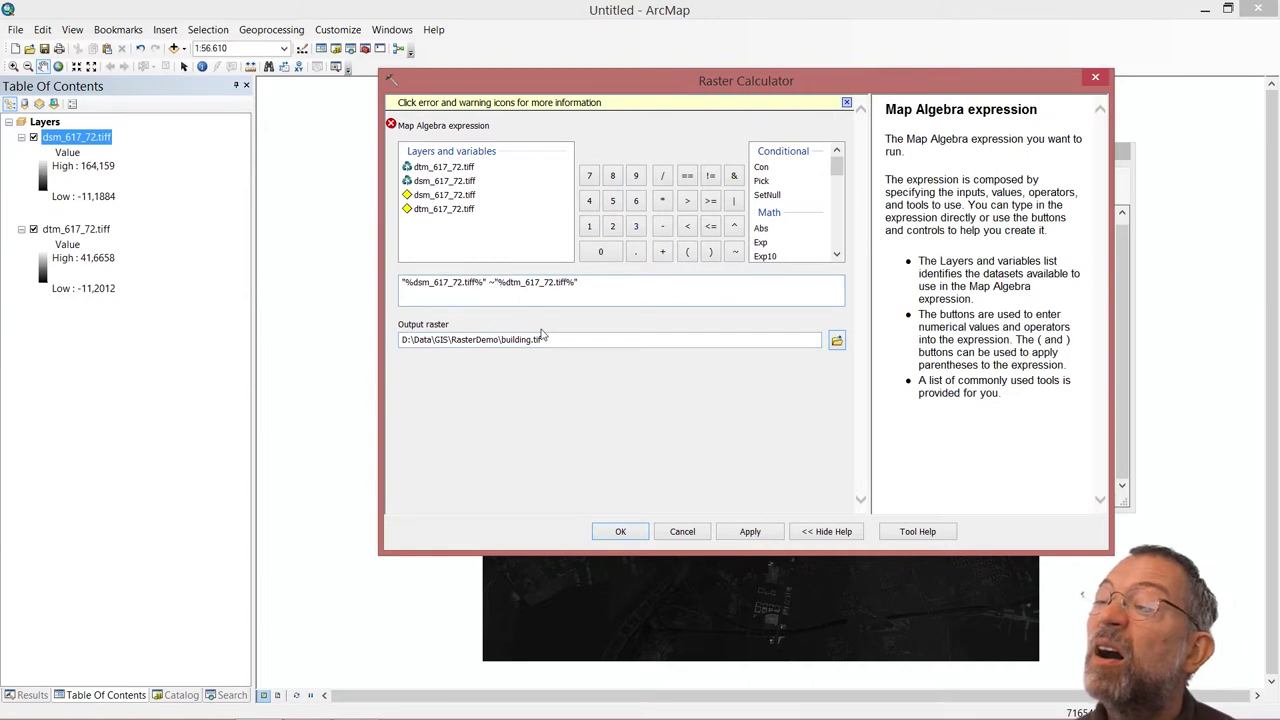
pyautogui.press('BackSpace')
pyautogui.write('-')
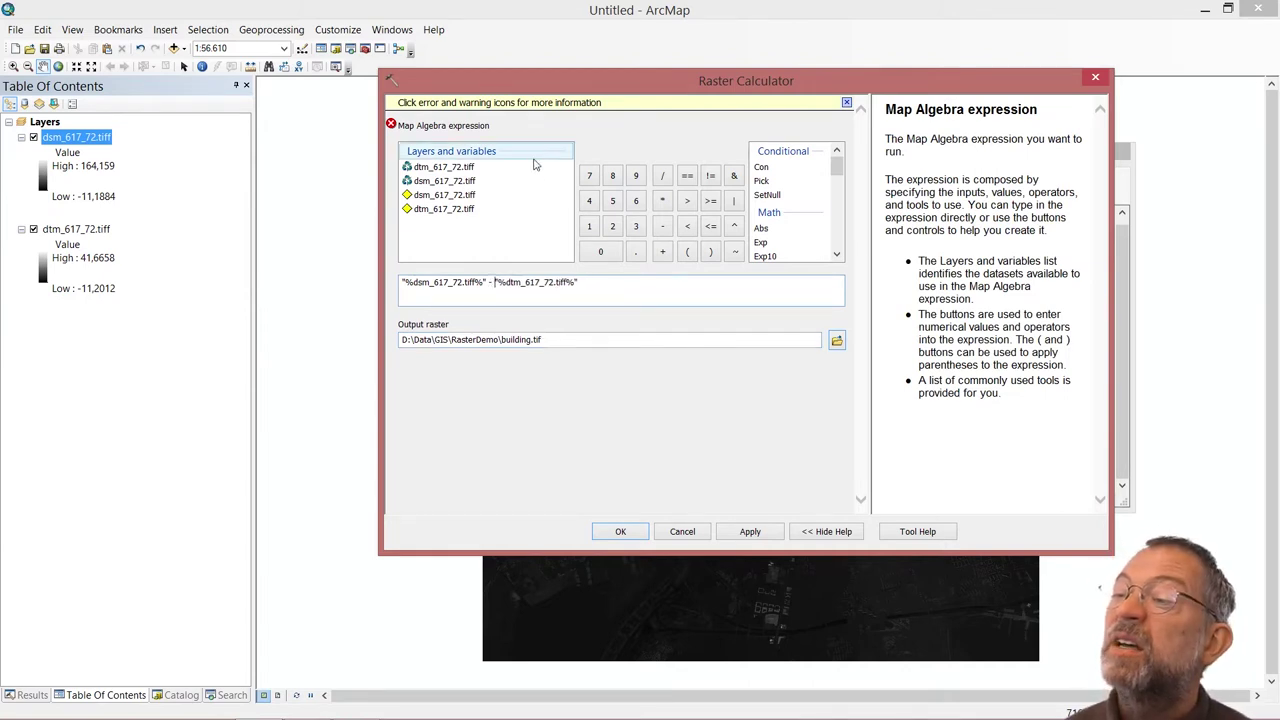
pyautogui.click(583, 340)
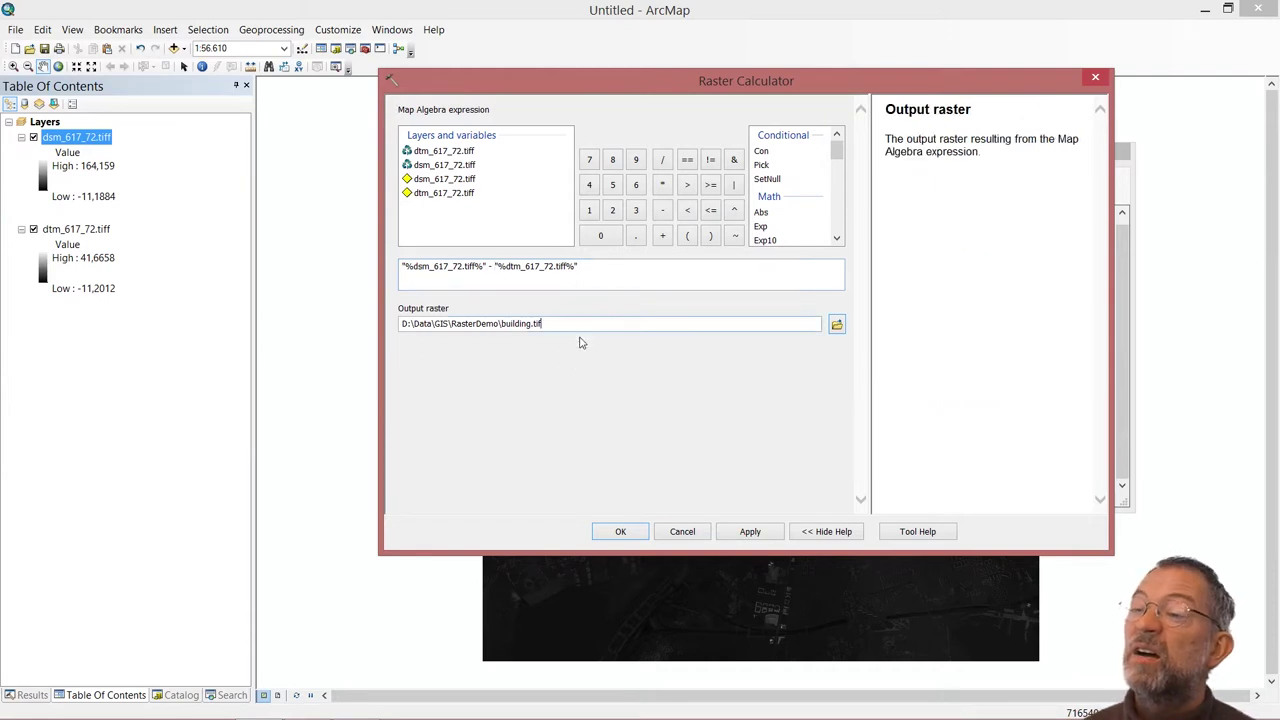
pyautogui.click(622, 532)
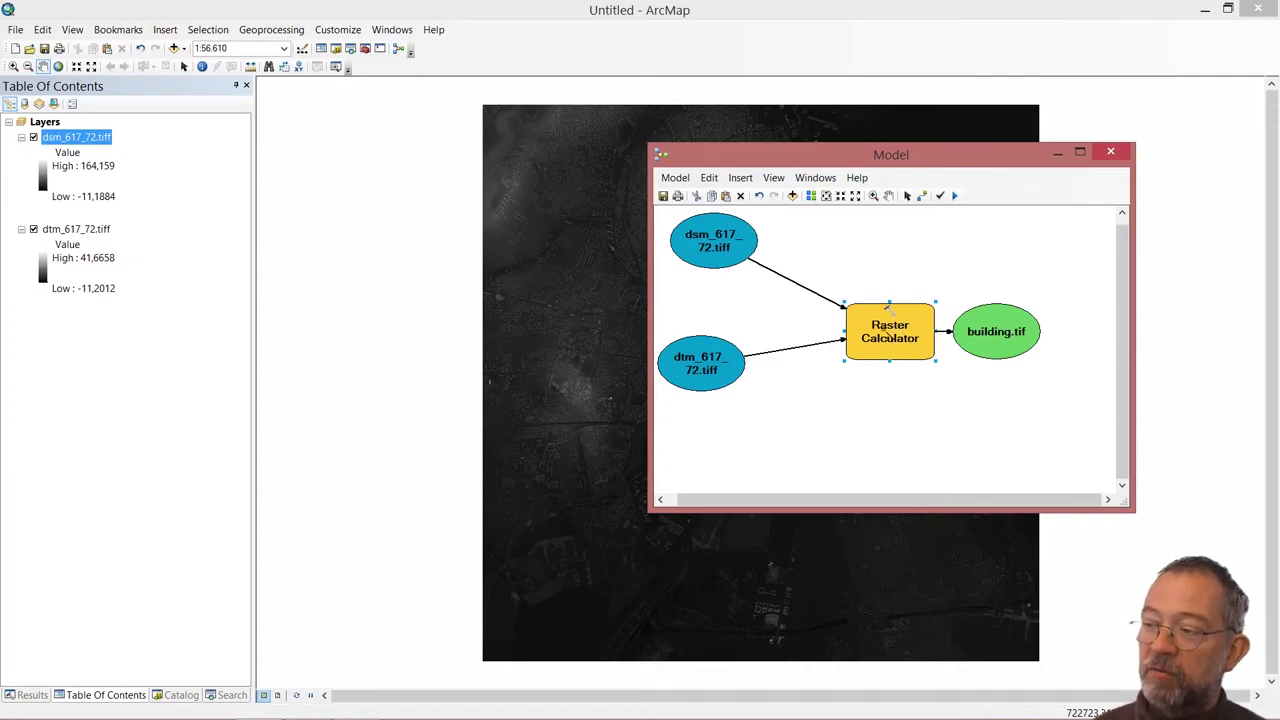
# - Run the model and add its building.tif output to the map display
pyautogui.click(955, 197)
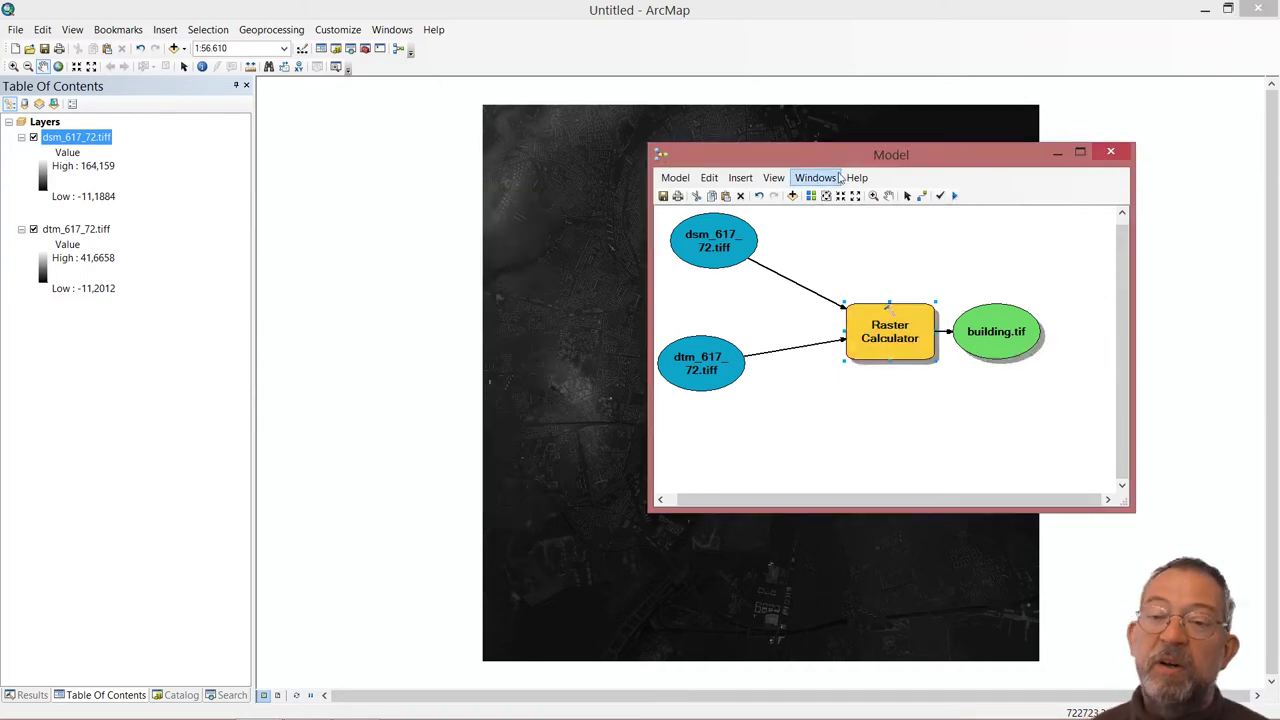
pyautogui.moveTo(972, 160); pyautogui.dragTo(681, 170)
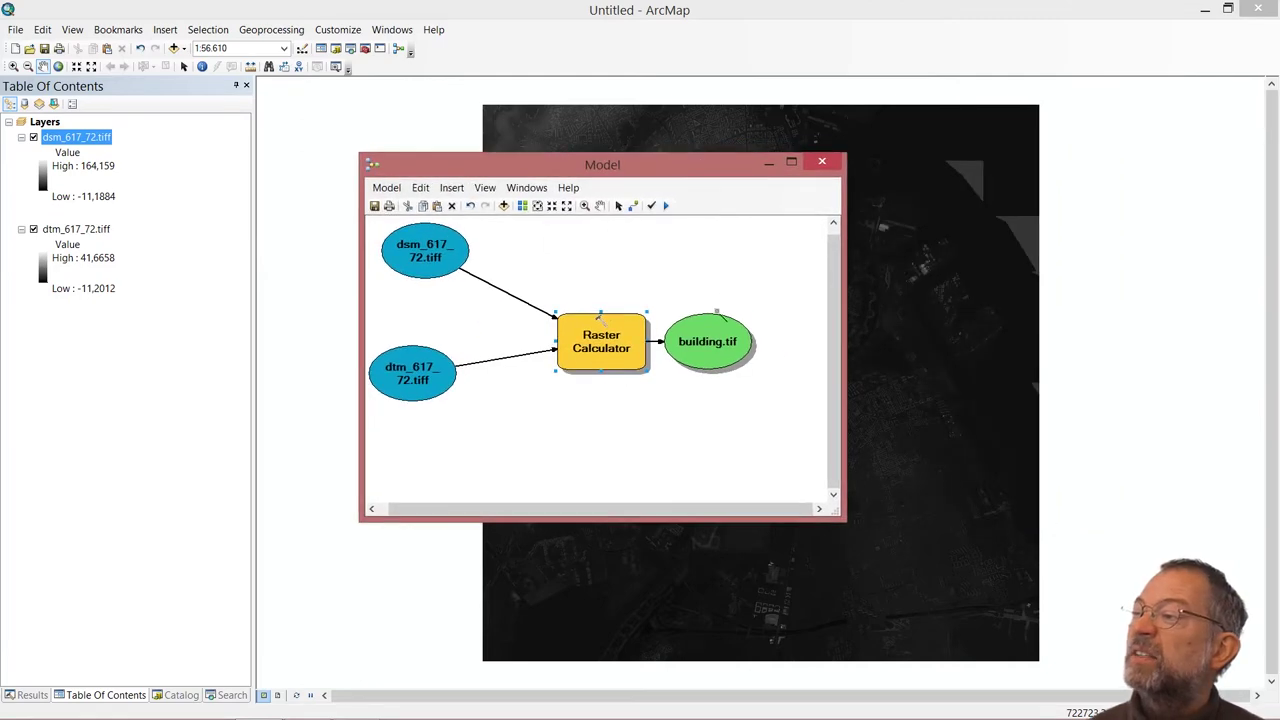
pyautogui.rightClick(714, 340)
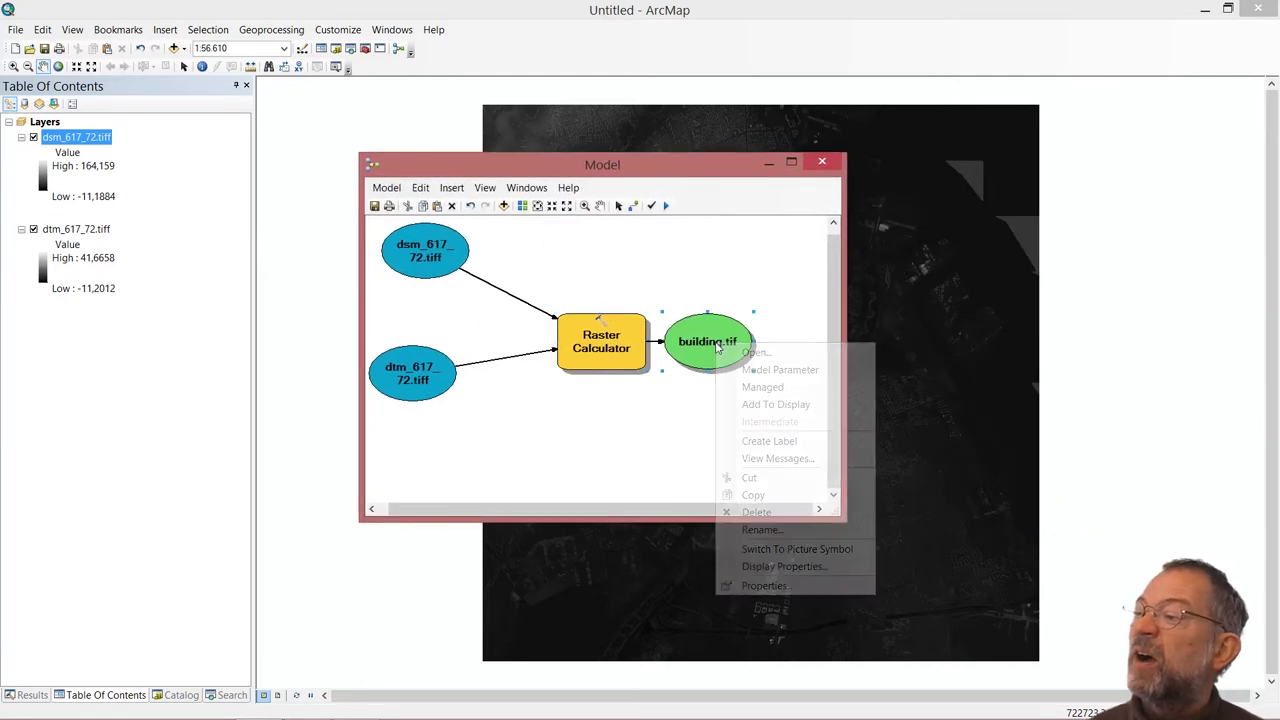
pyautogui.click(758, 404)
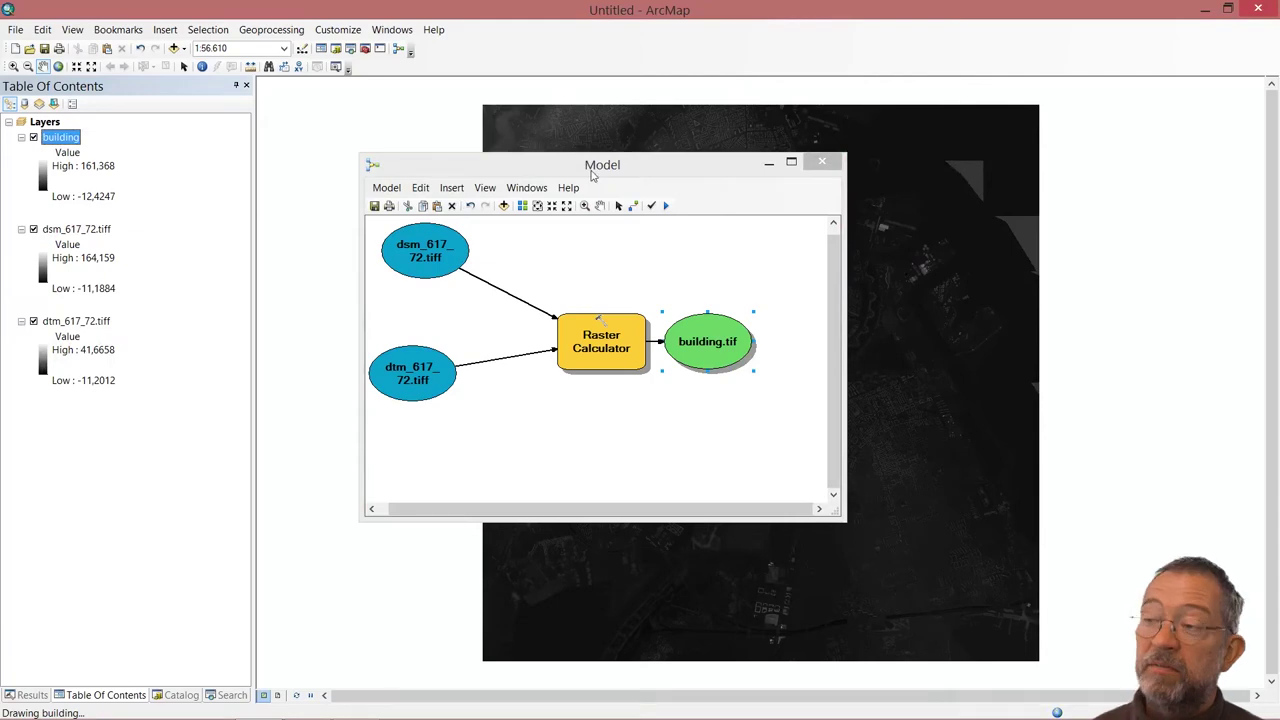
# - Move the model window clear of the layer list and hide the dsm_617_72.tiff and dtm_617_72.tiff layers
pyautogui.moveTo(689, 171); pyautogui.dragTo(318, 497)
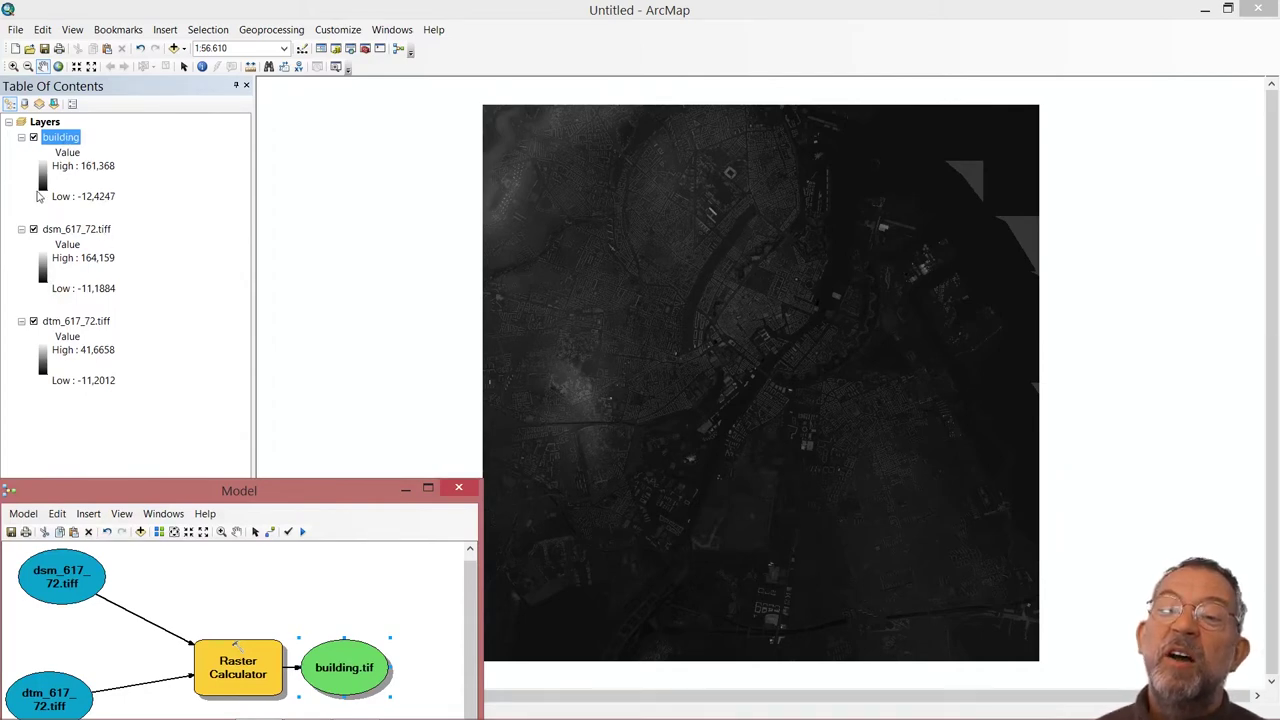
pyautogui.click(33, 231)
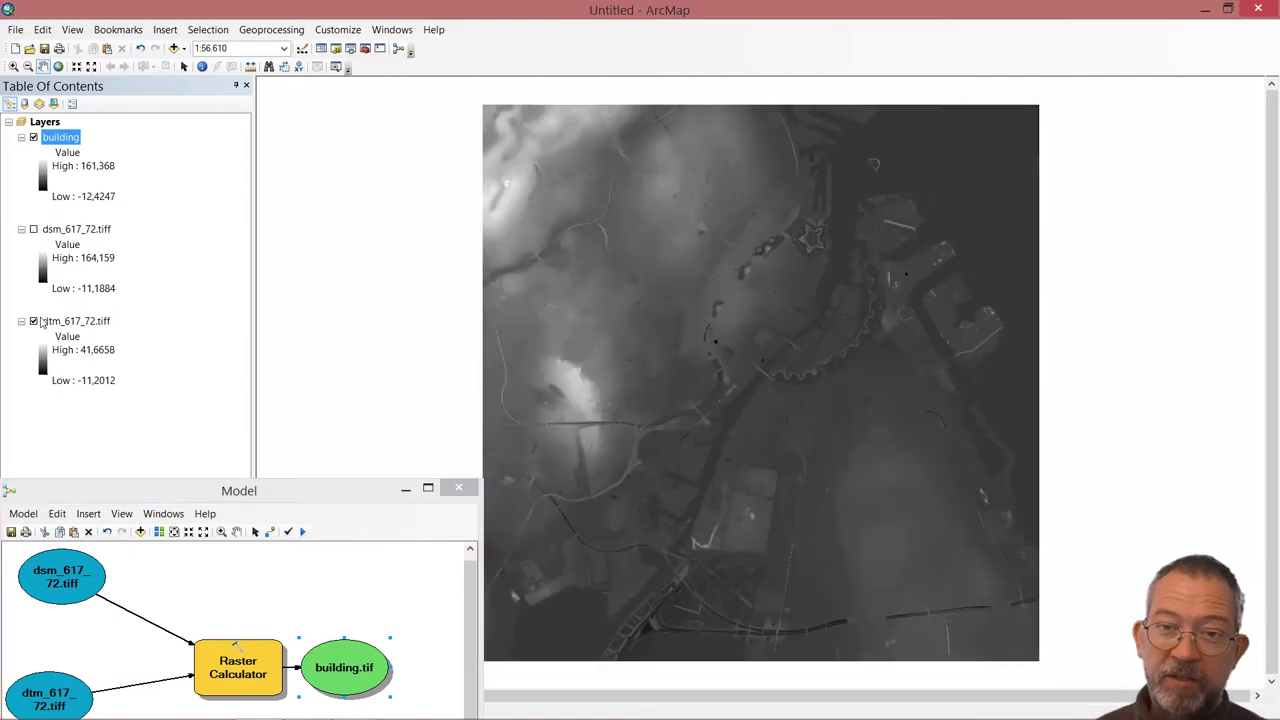
pyautogui.click(33, 322)
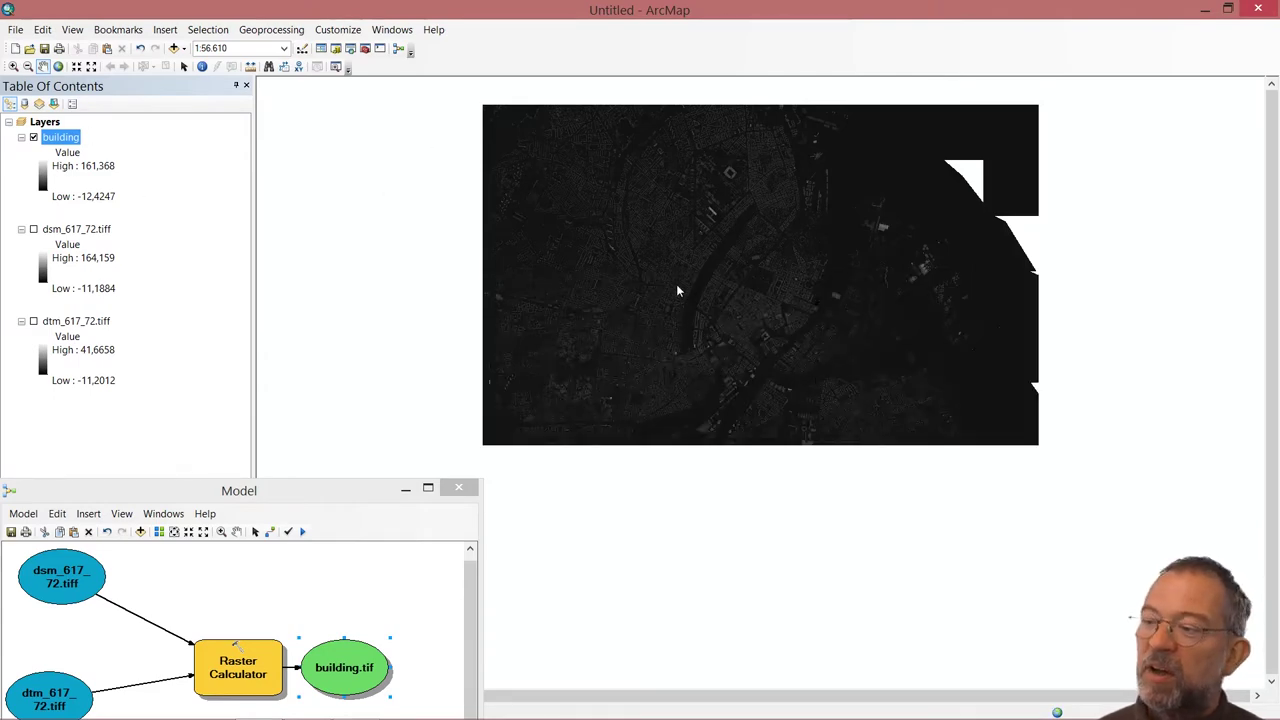
# - Symbolize the building layer with the green-yellow-brown-white elevation color ramp and take stretch statistics From Current Display Extent
pyautogui.rightClick(66, 136)
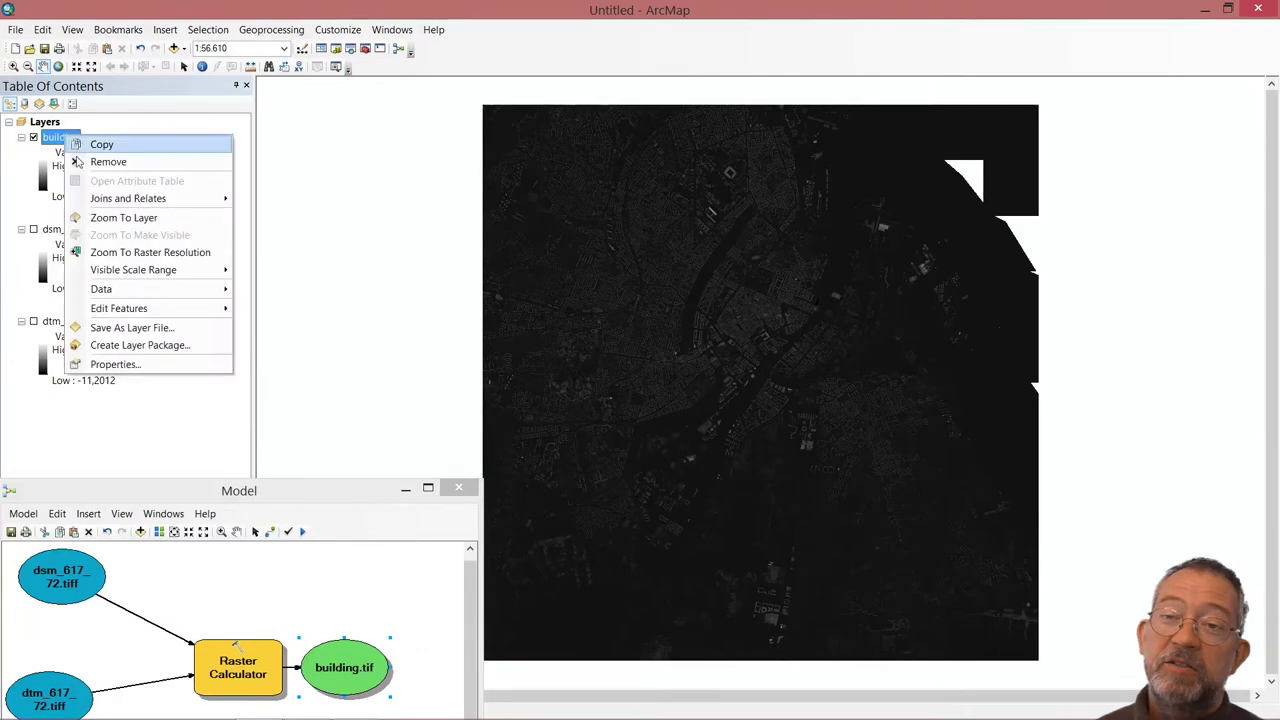
pyautogui.click(171, 363)
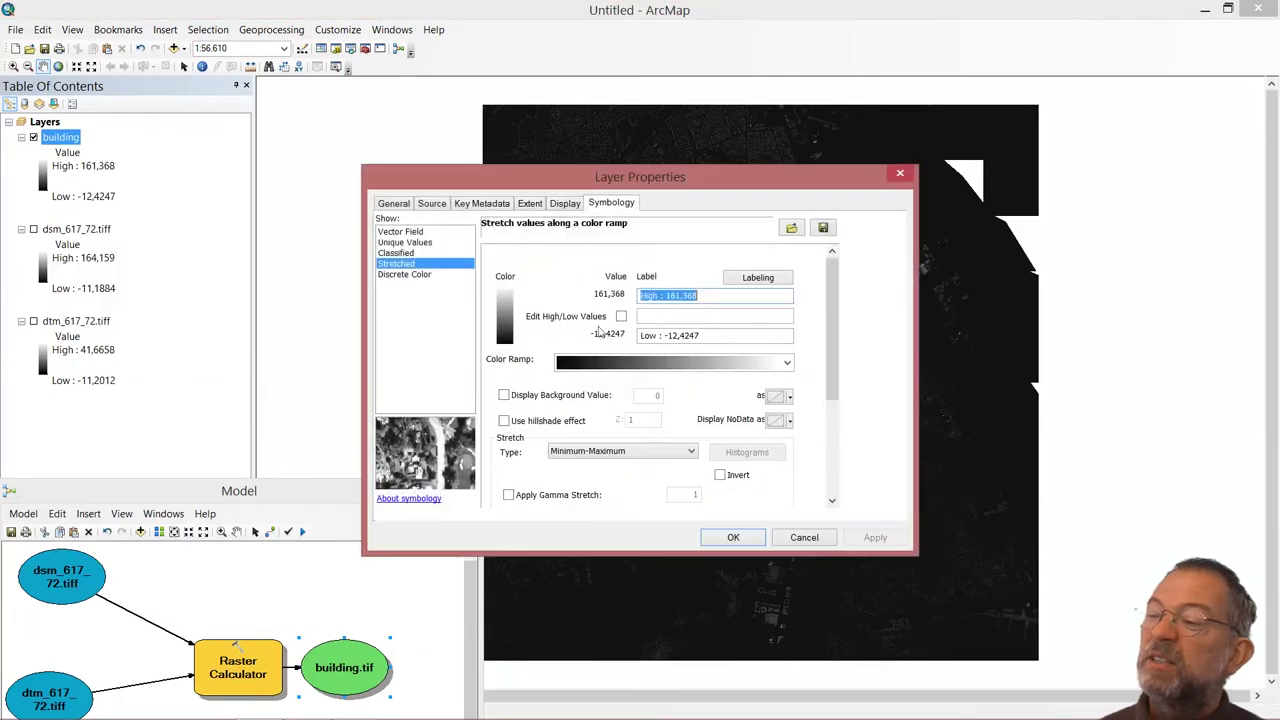
pyautogui.click(794, 364)
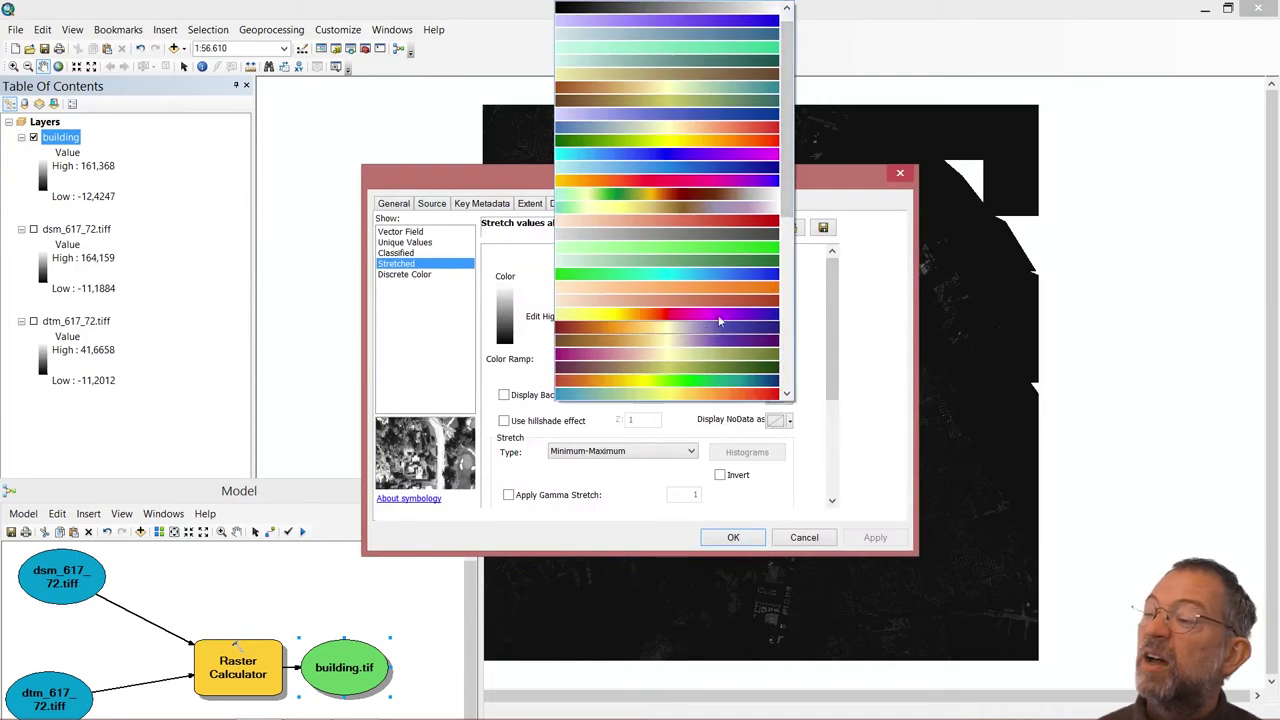
pyautogui.click(734, 193)
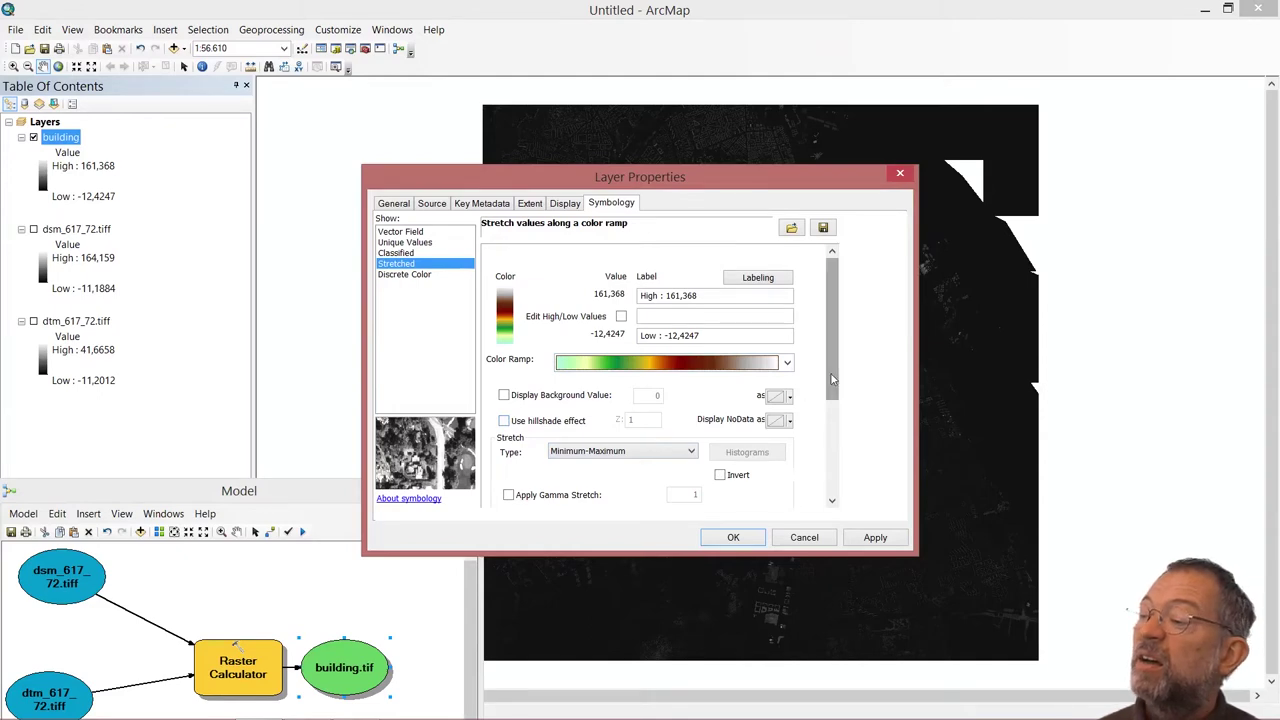
pyautogui.moveTo(832, 378); pyautogui.dragTo(832, 428)
pyautogui.click(742, 422)
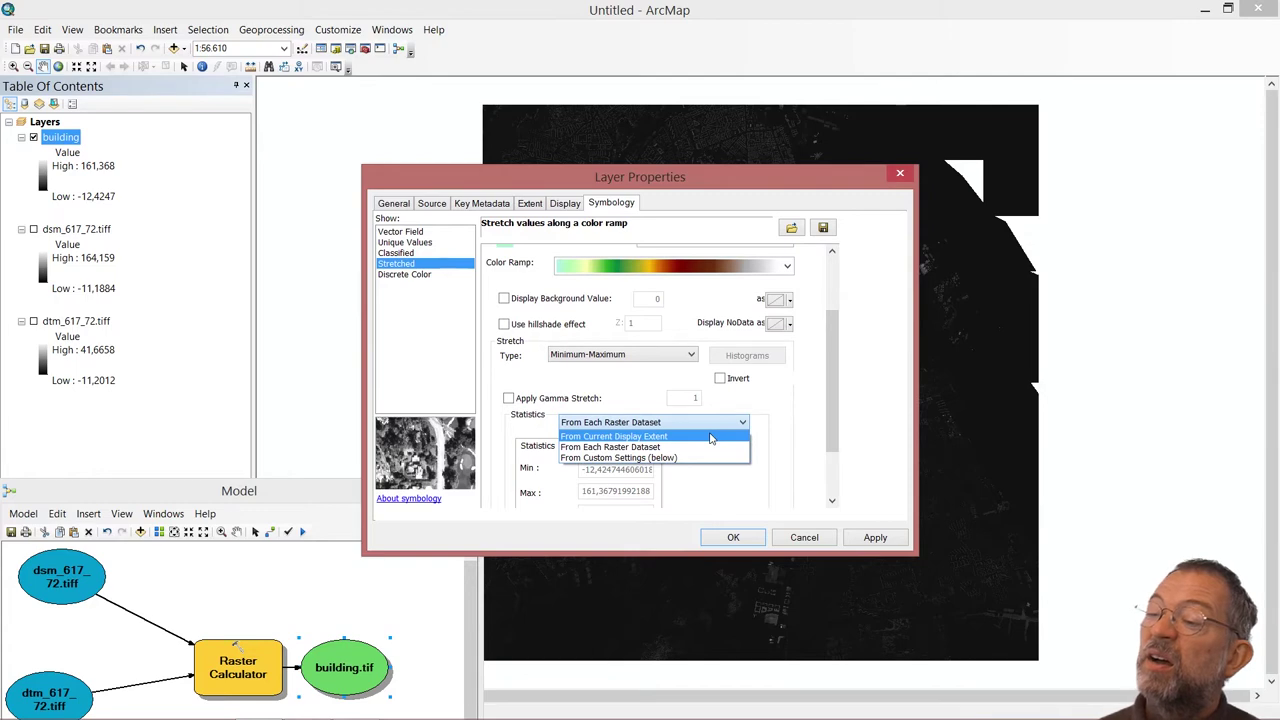
pyautogui.click(710, 438)
pyautogui.click(734, 537)
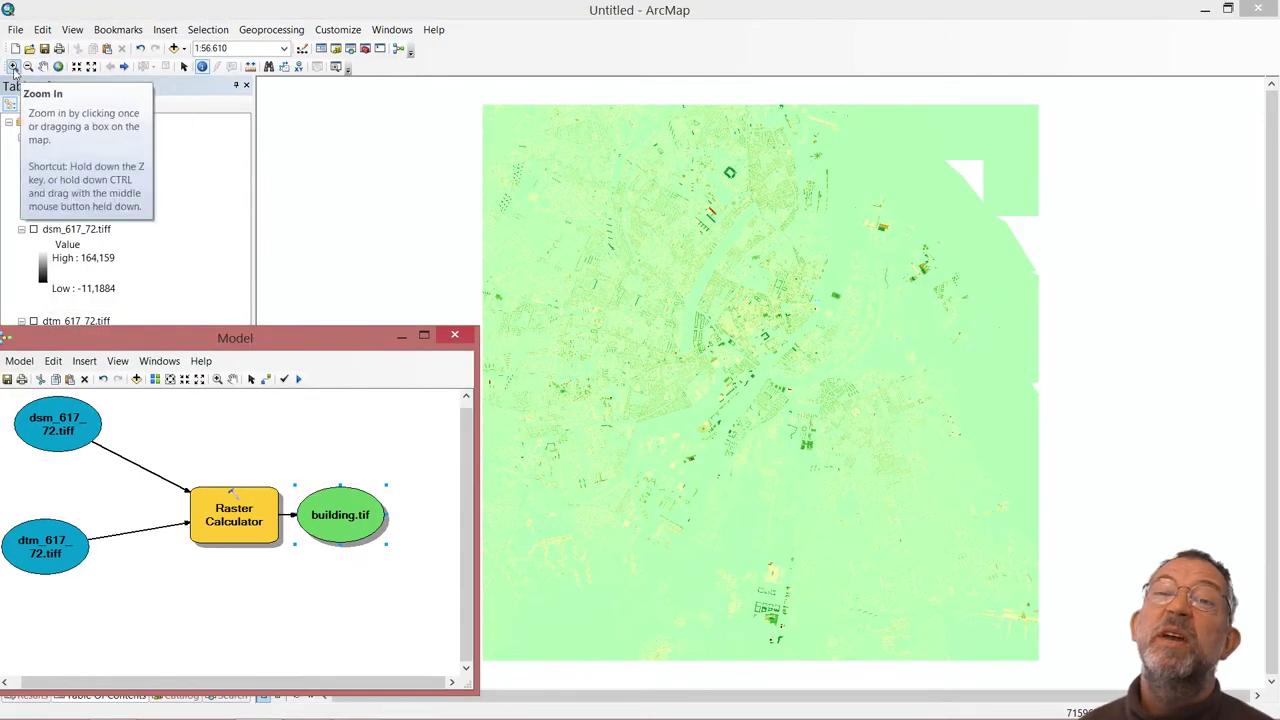
# - Identify the building raster's pixel values at several points on the round tower attached to the church in the city centre
pyautogui.click(14, 66)
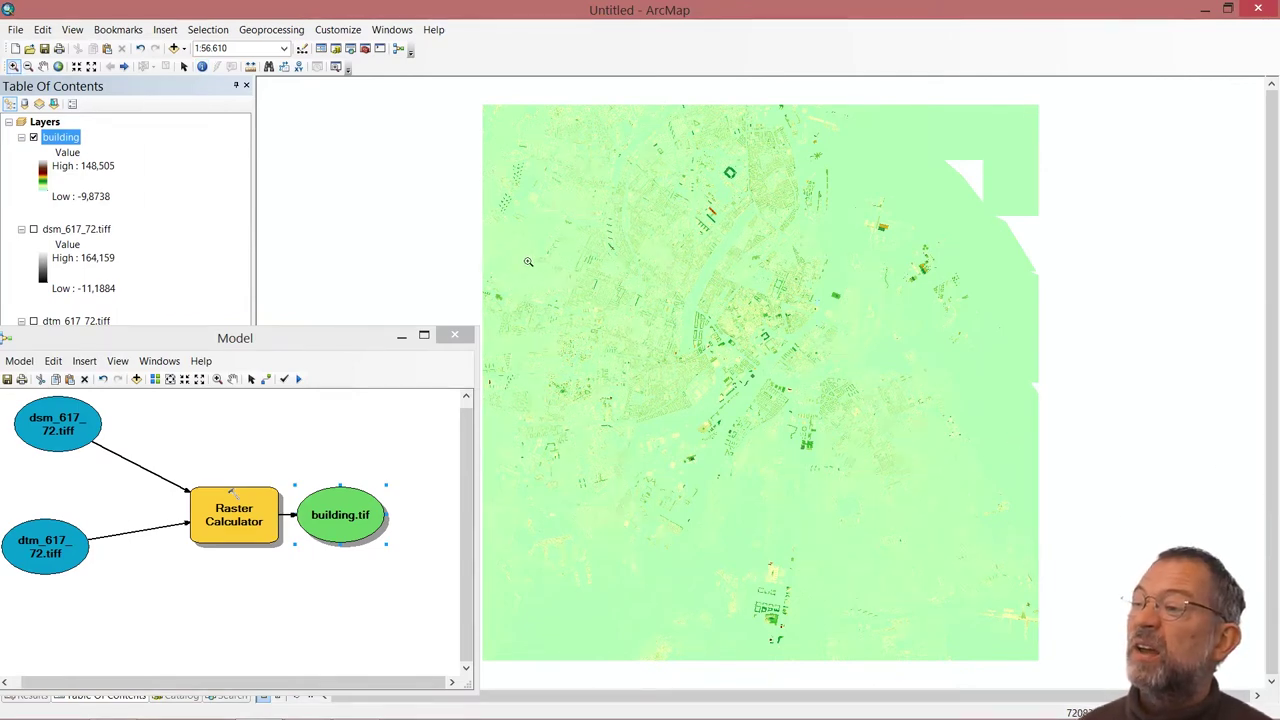
pyautogui.moveTo(700, 282); pyautogui.dragTo(782, 370)
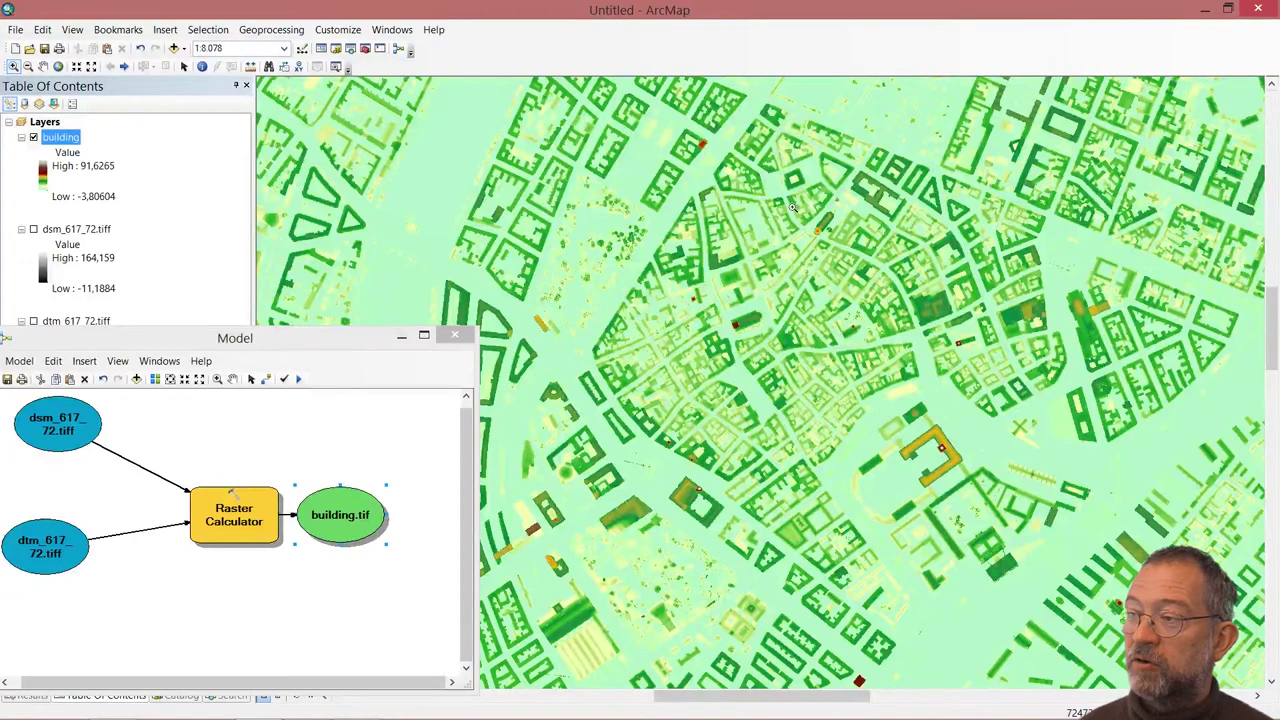
pyautogui.moveTo(790, 192); pyautogui.dragTo(863, 260)
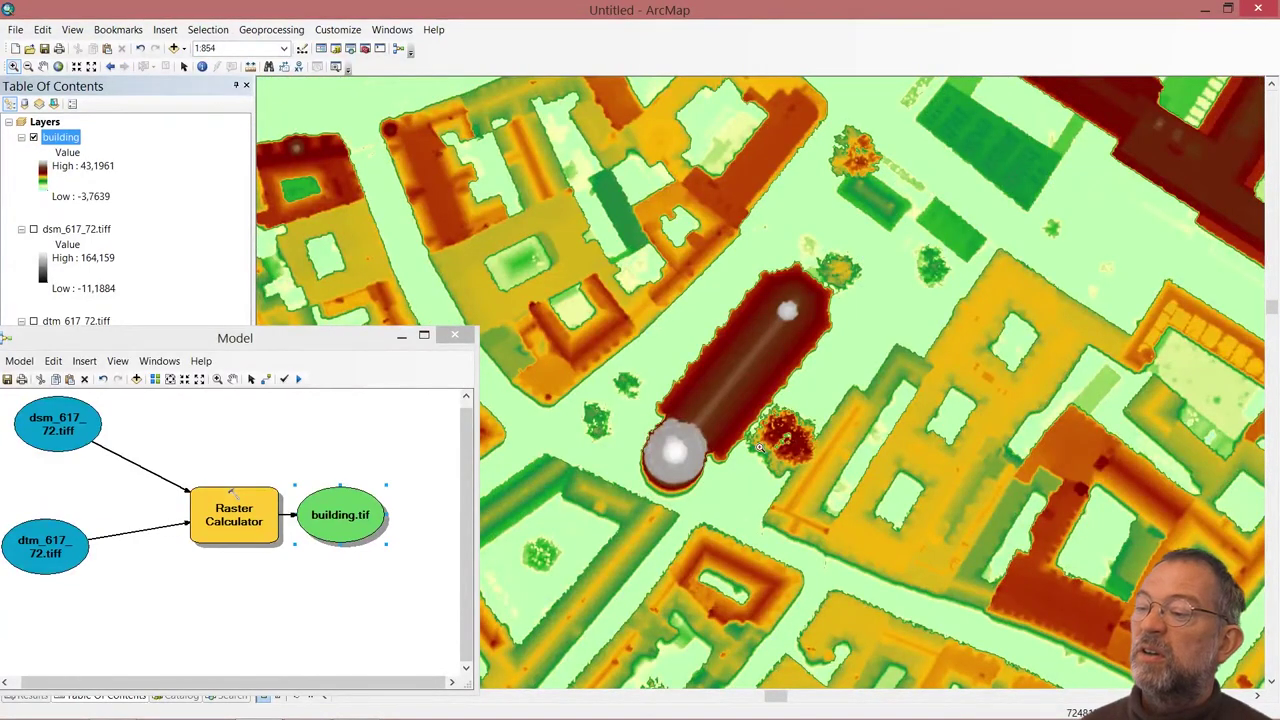
pyautogui.click(206, 70)
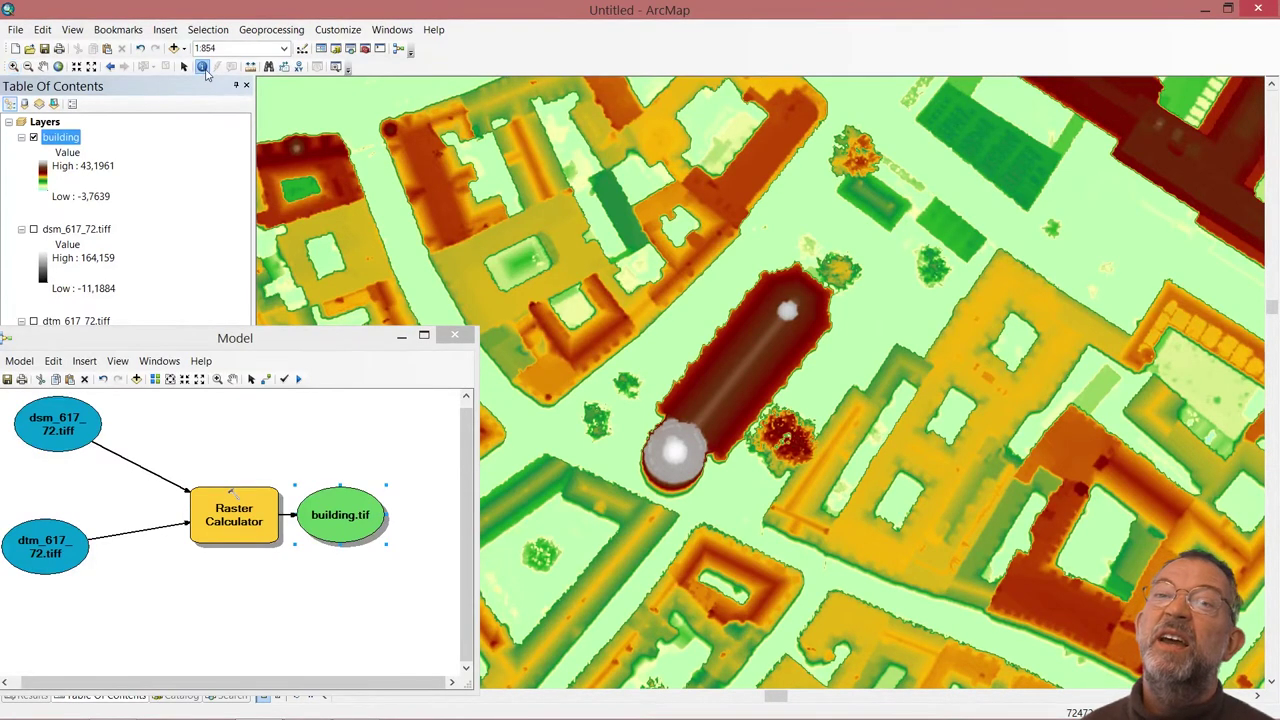
pyautogui.click(683, 457)
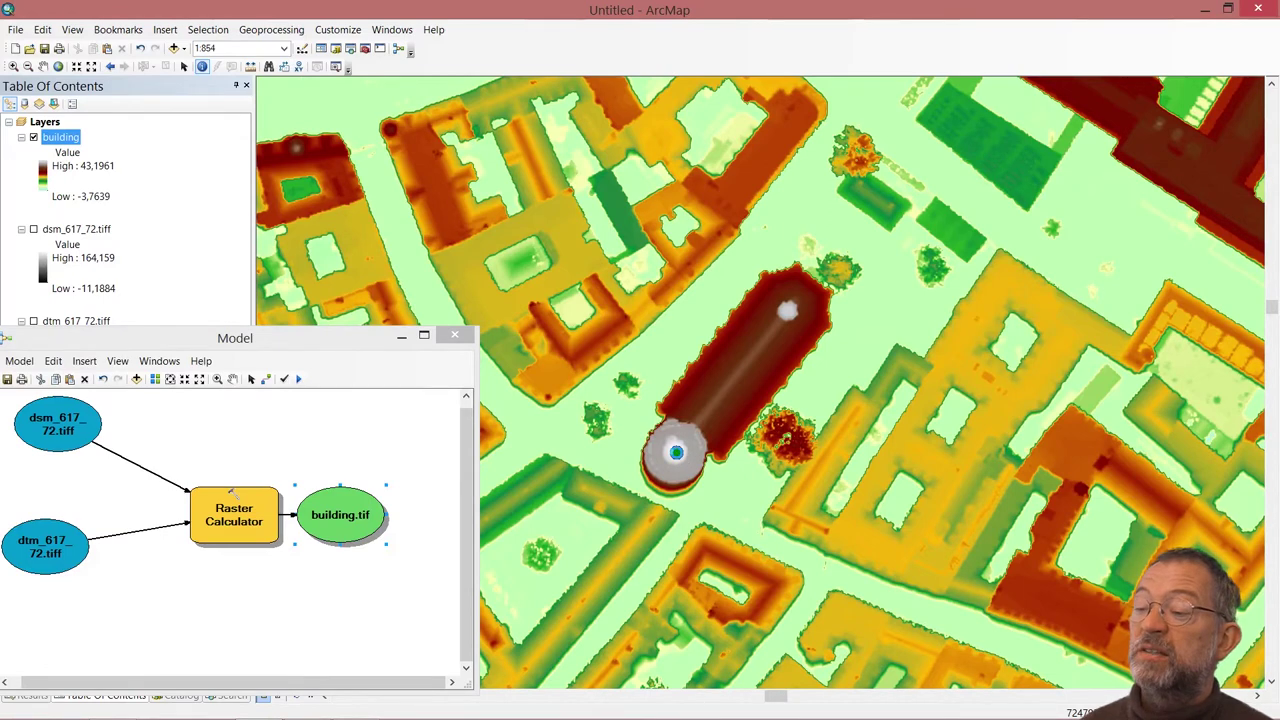
pyautogui.click(676, 478)
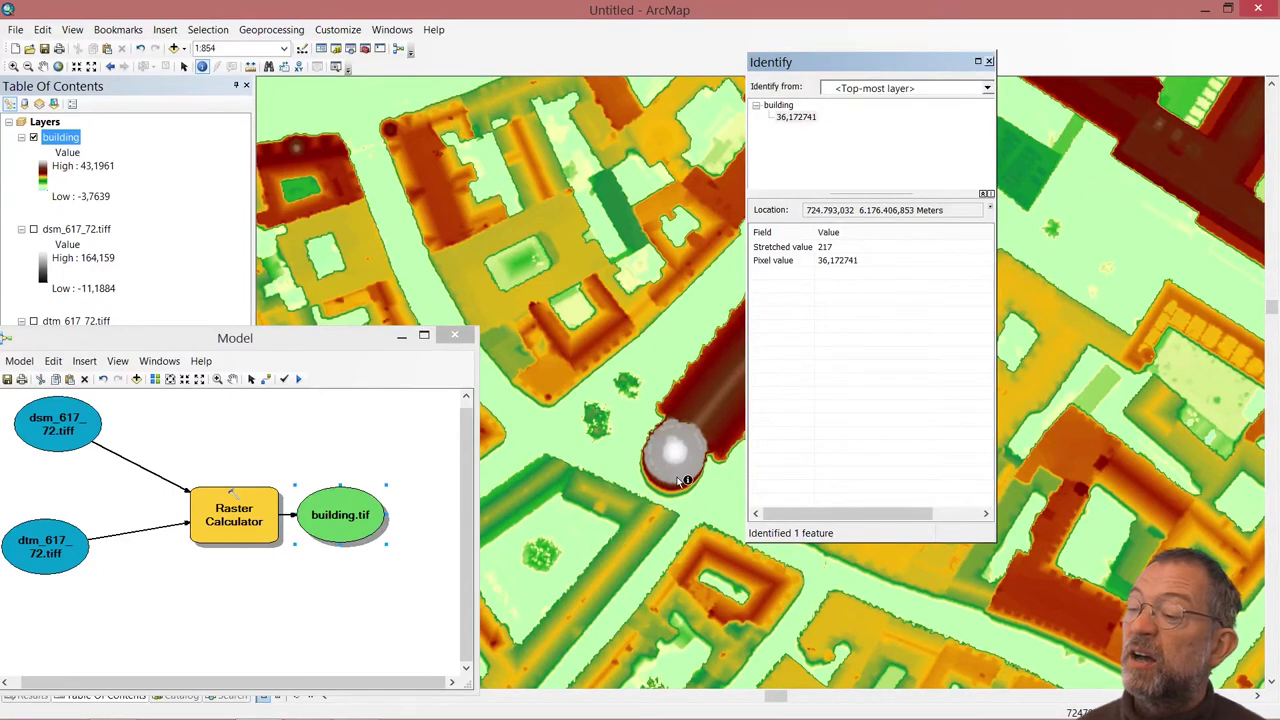
pyautogui.click(686, 473)
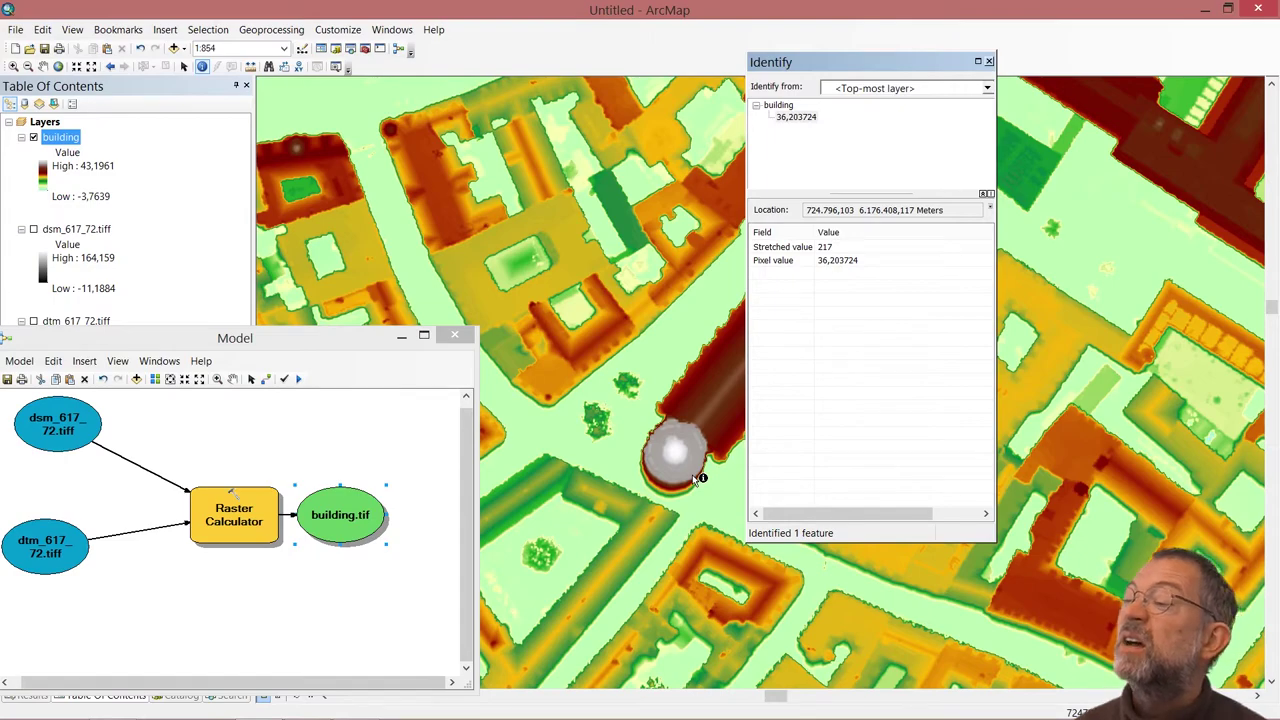
# - Switch to the Firefox window with the Google results for "højde runde tårn" and read the height of Rundetårn
pyautogui.hotkey('alt', 'Tab')
pyautogui.hotkey('alt', 'Tab')
pyautogui.hotkey('alt', 'Tab')
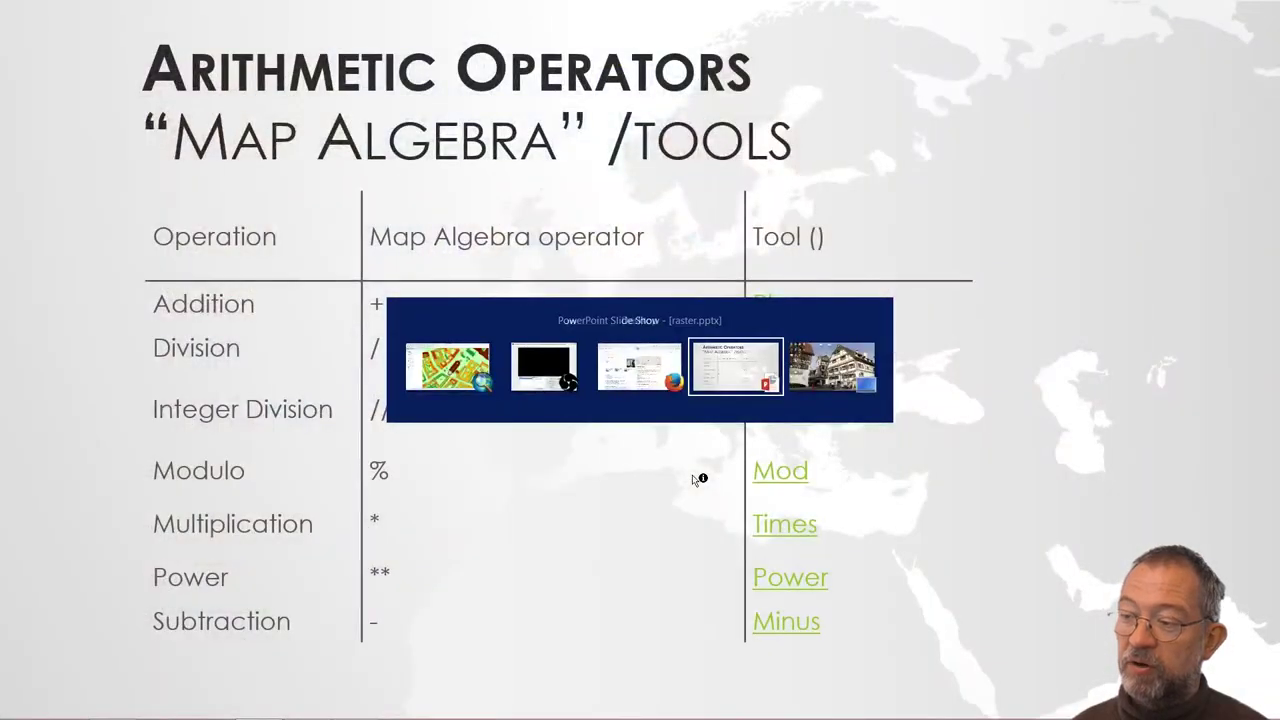
pyautogui.hotkey('alt', 'Tab')
pyautogui.hotkey('alt', 'Tab')
pyautogui.hotkey('alt', 'Tab')
pyautogui.hotkey('alt', 'Tab')
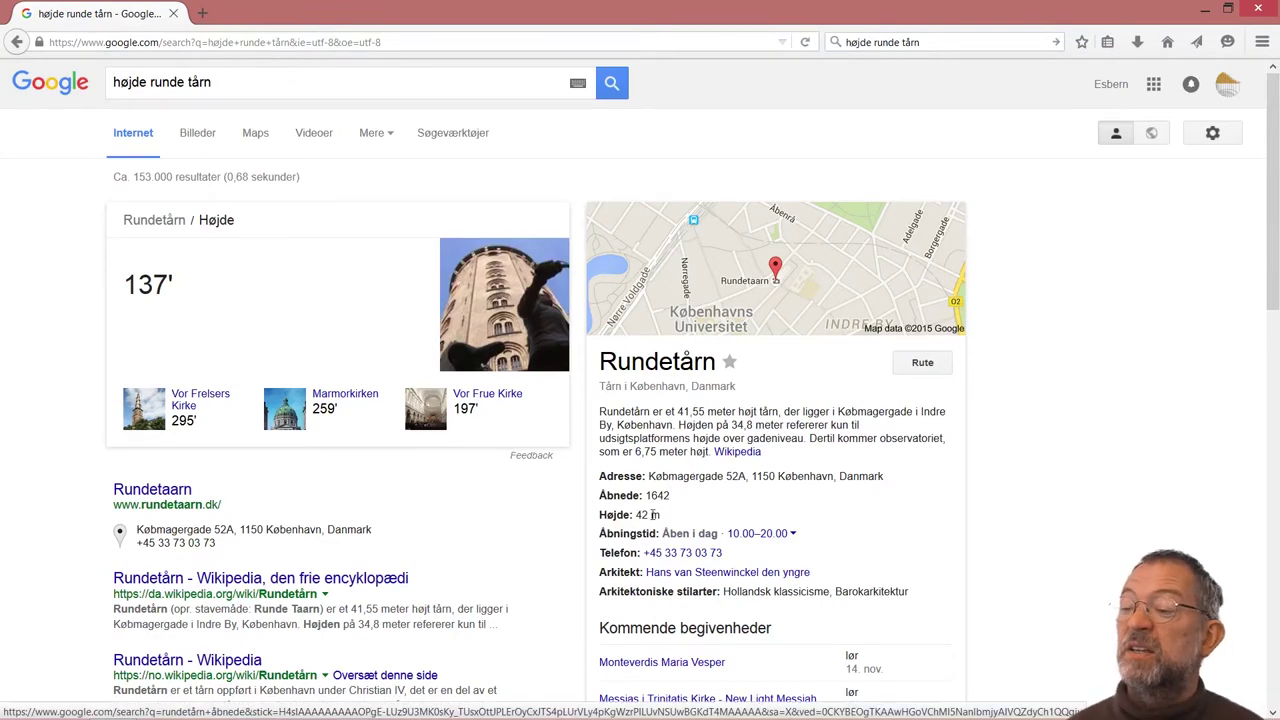
# - Switch back to ArcMap, identify the pixel value at the tower's highest point and compare it with the Rundetårn height in Firefox
pyautogui.hotkey('alt', 'Tab')
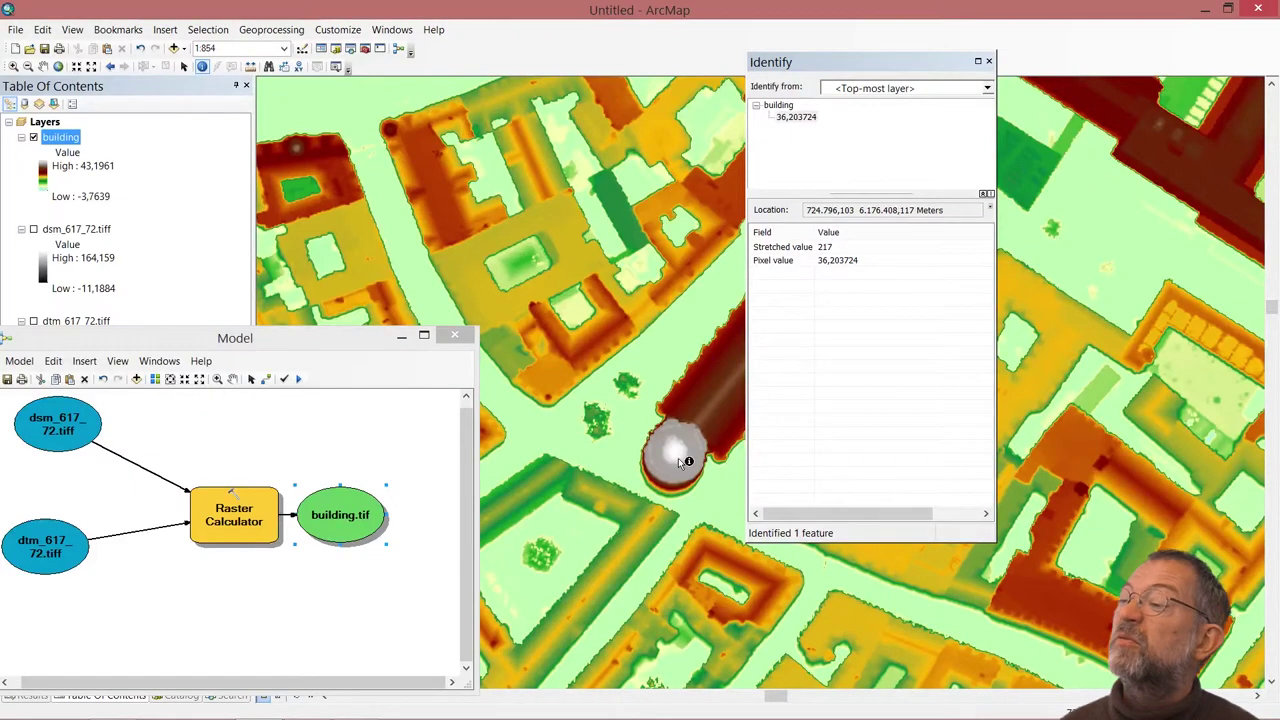
pyautogui.click(679, 457)
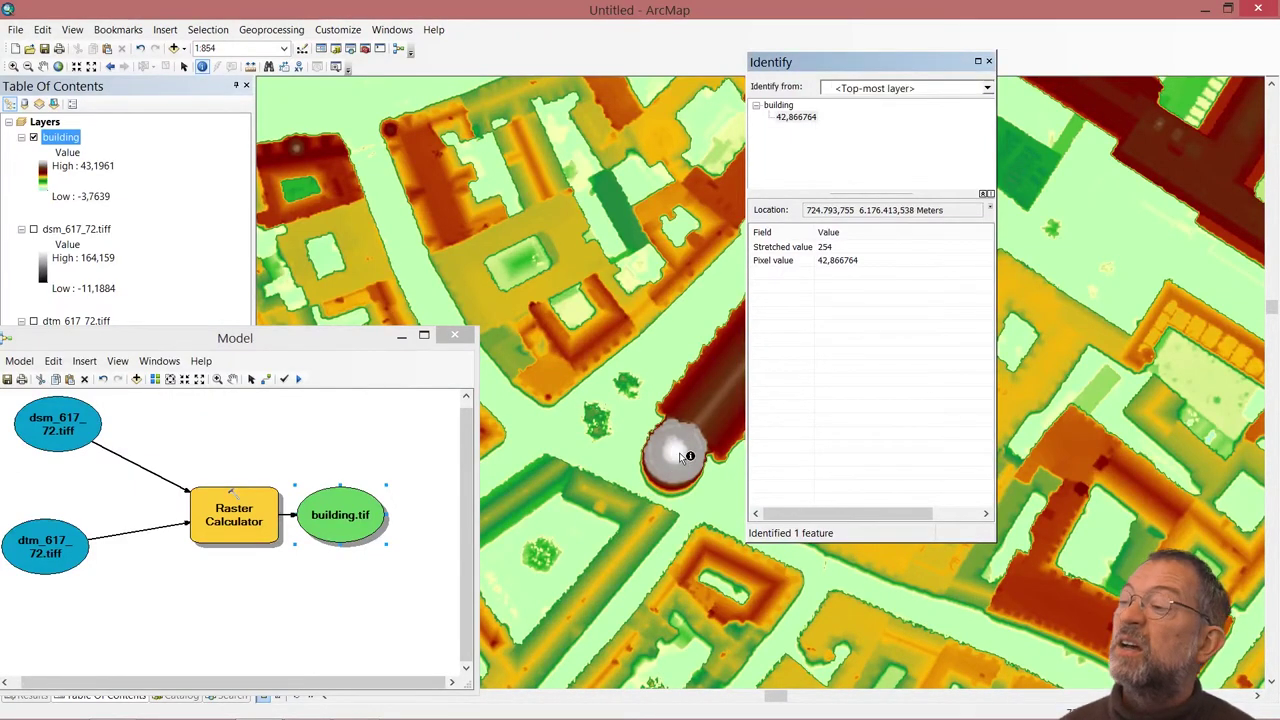
pyautogui.hotkey('alt', 'Tab')
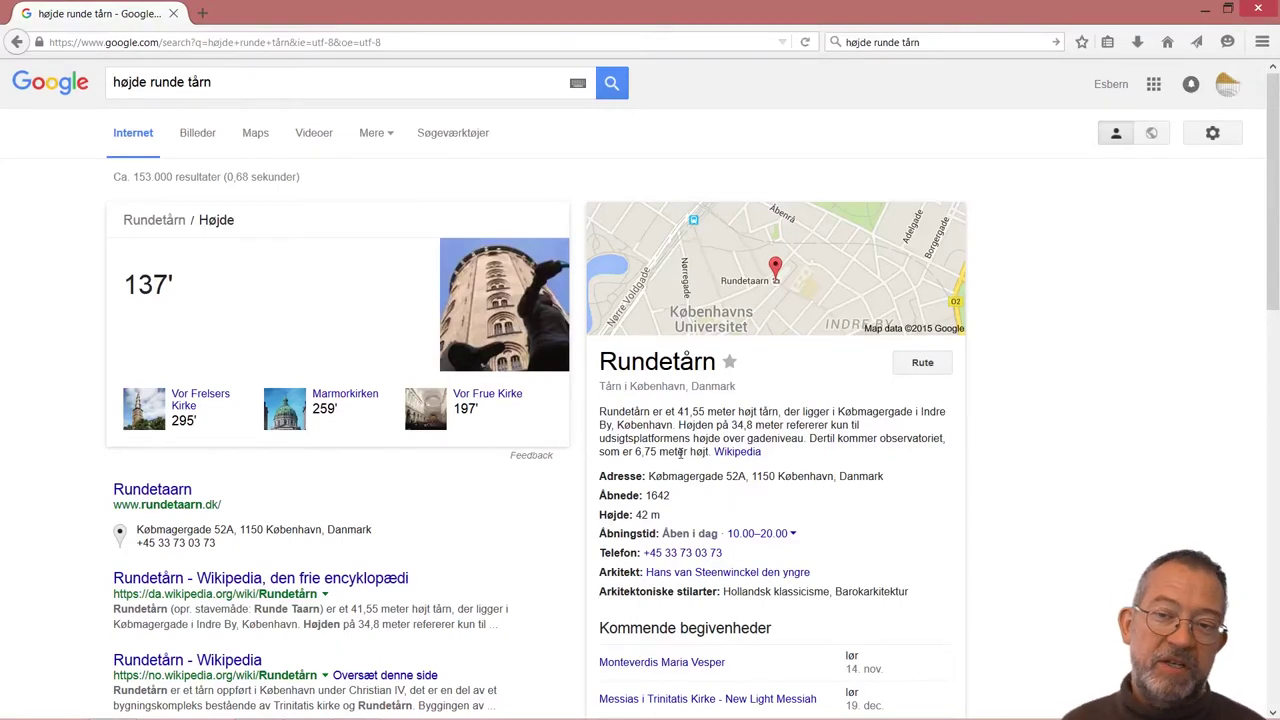
pyautogui.hotkey('alt', 'Tab')
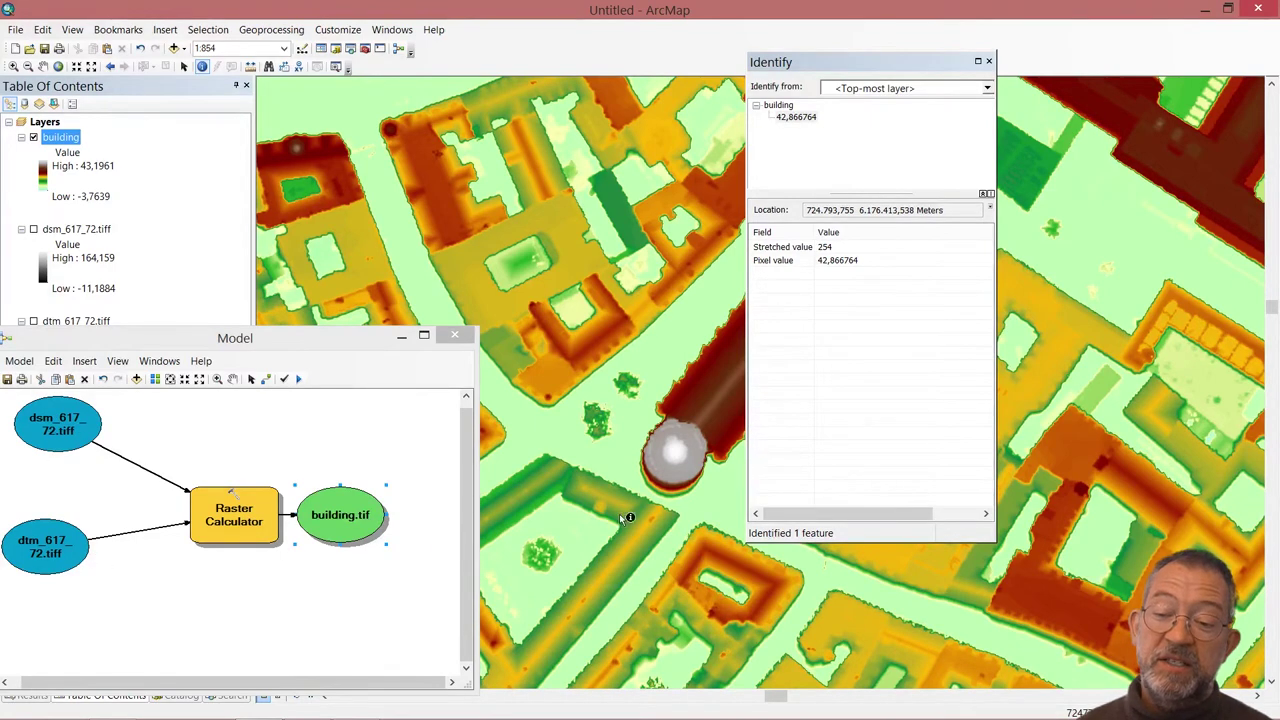
# - Identify the building raster's pixel values at several open ground points around the round tower
pyautogui.click(704, 497)
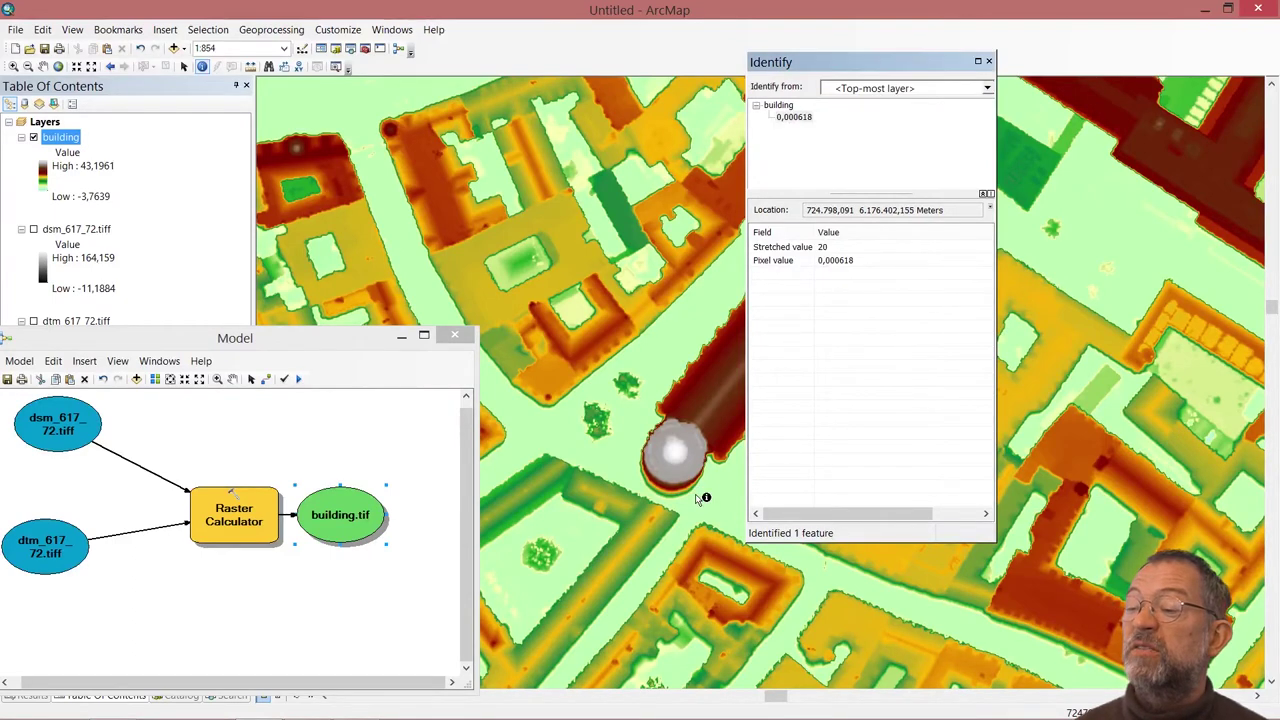
pyautogui.click(711, 500)
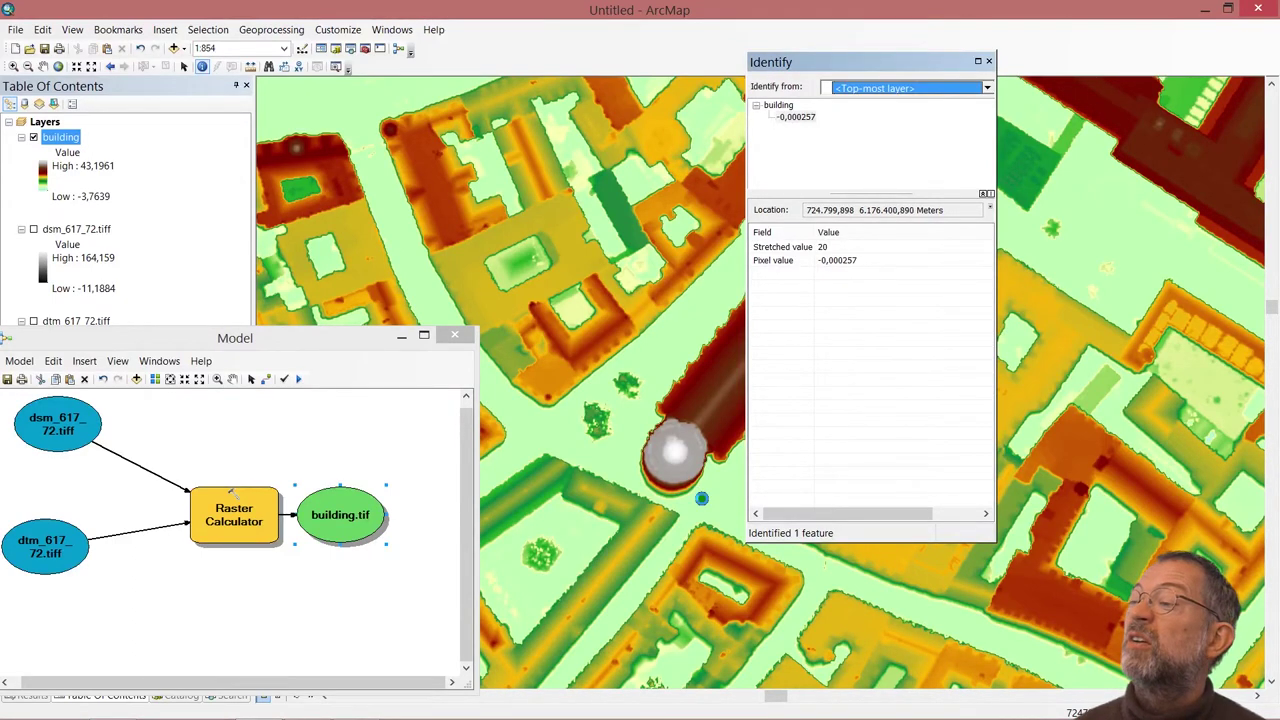
pyautogui.click(718, 500)
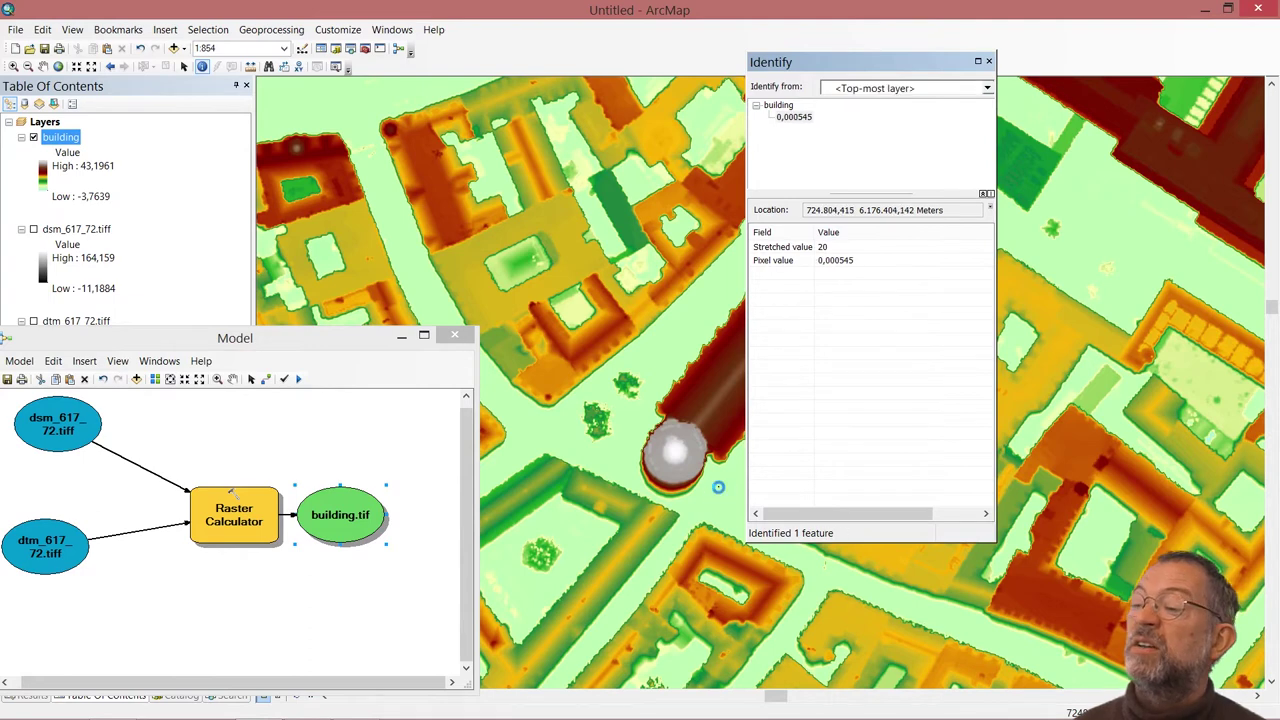
pyautogui.click(711, 504)
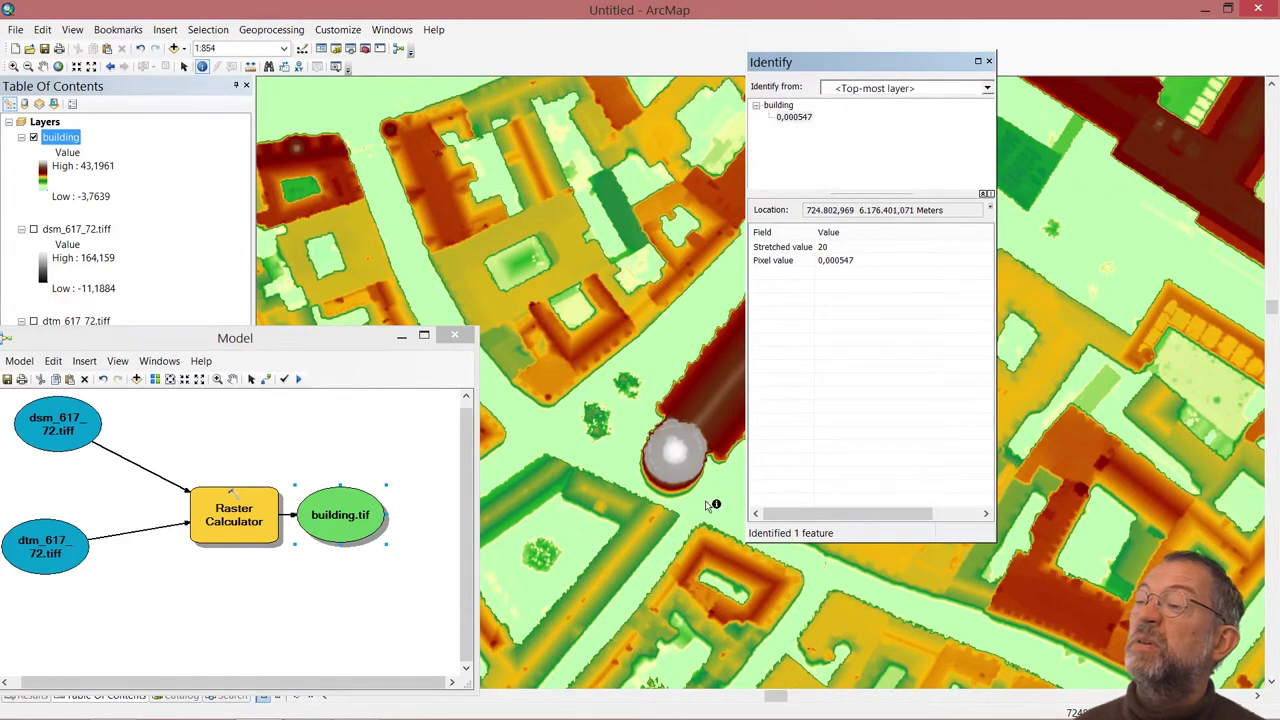
pyautogui.click(718, 498)
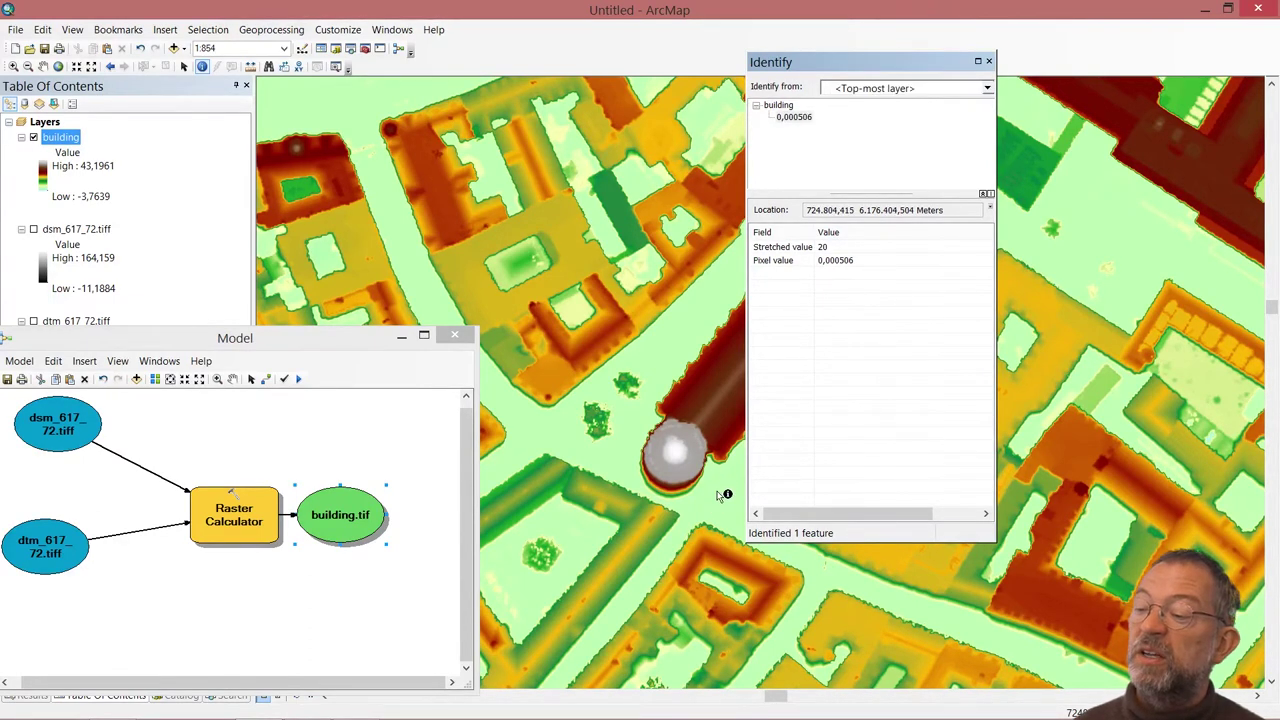
pyautogui.click(714, 501)
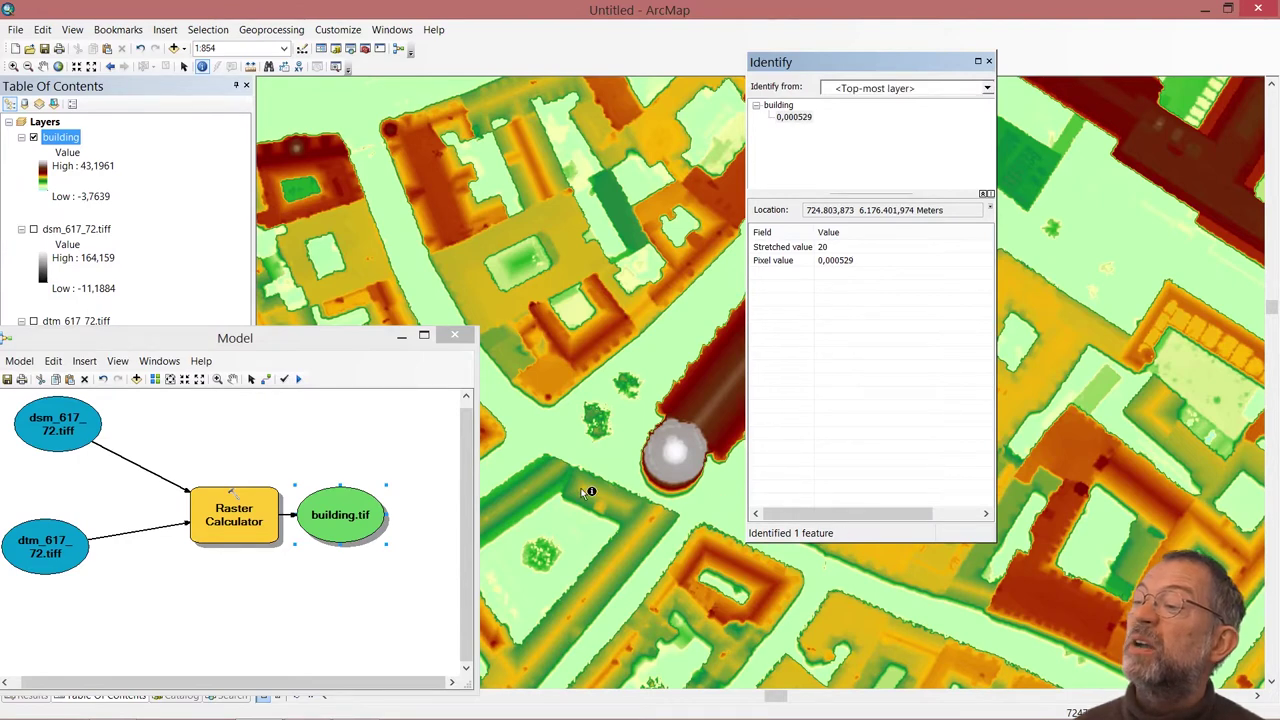
pyautogui.click(630, 468)
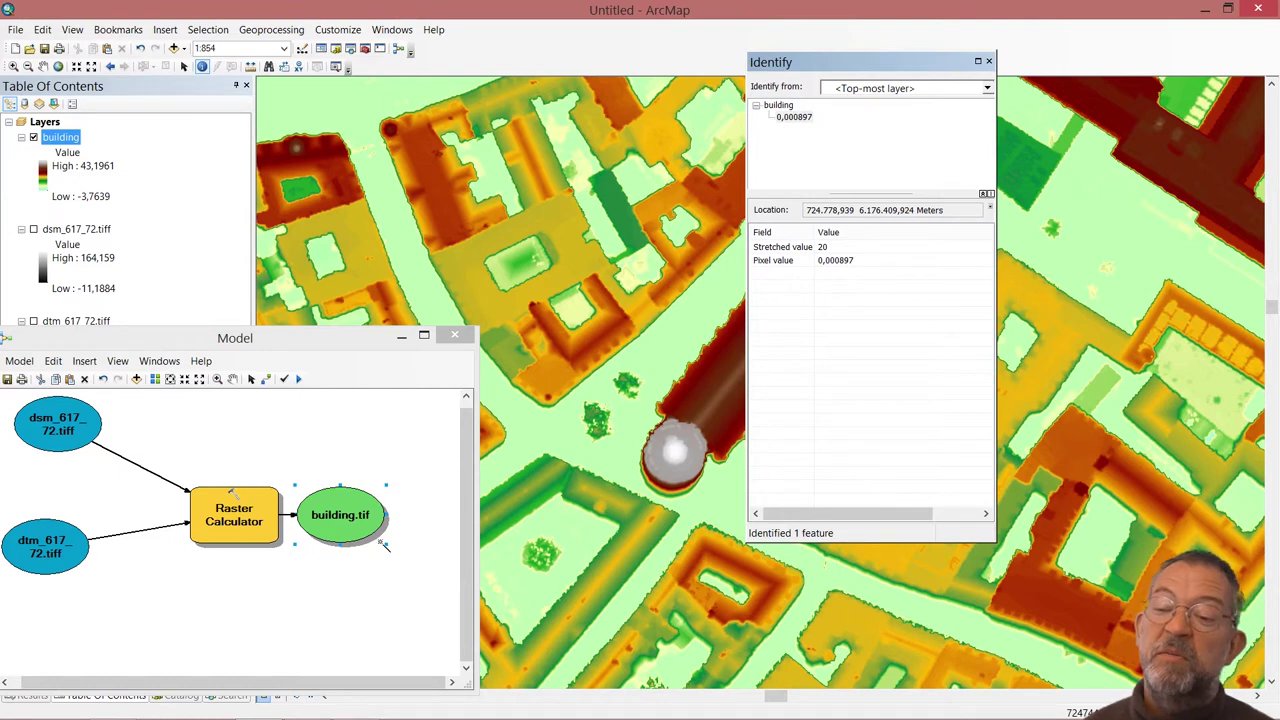
# - Identify the building raster's pixel values at the tree just west of the round tower
pyautogui.click(599, 424)
pyautogui.click(596, 418)
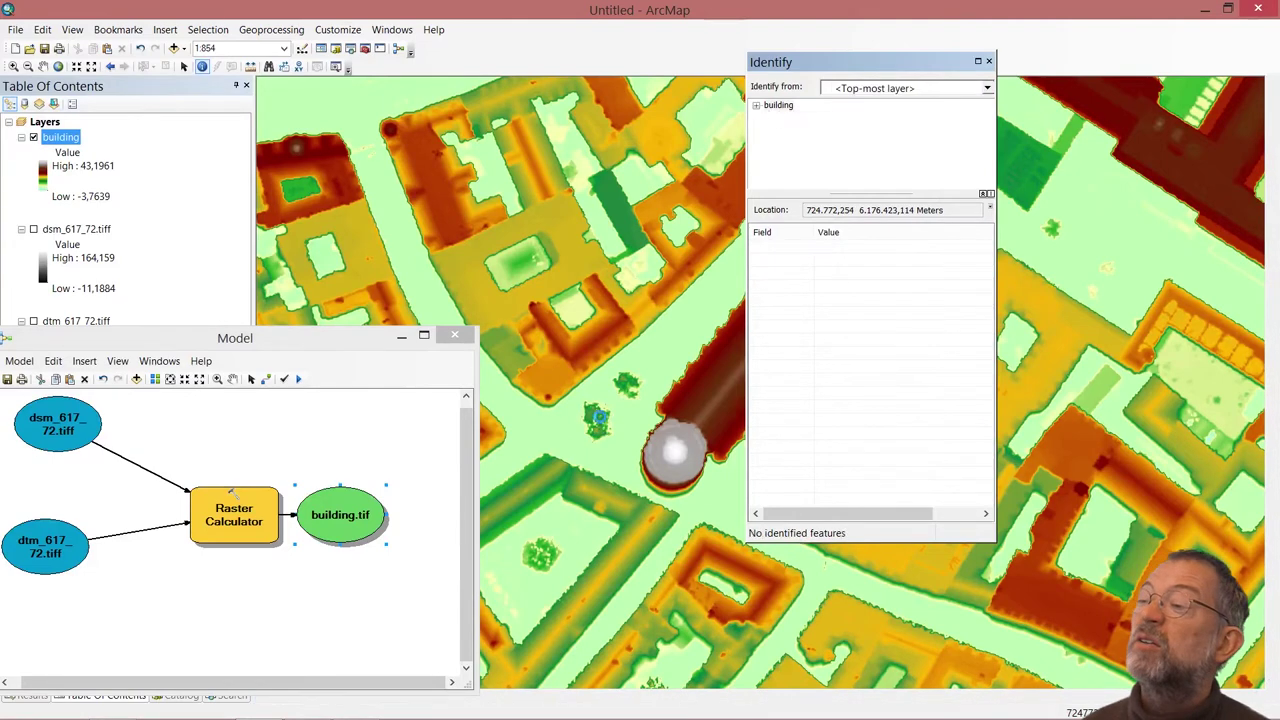
pyautogui.click(599, 420)
pyautogui.click(605, 418)
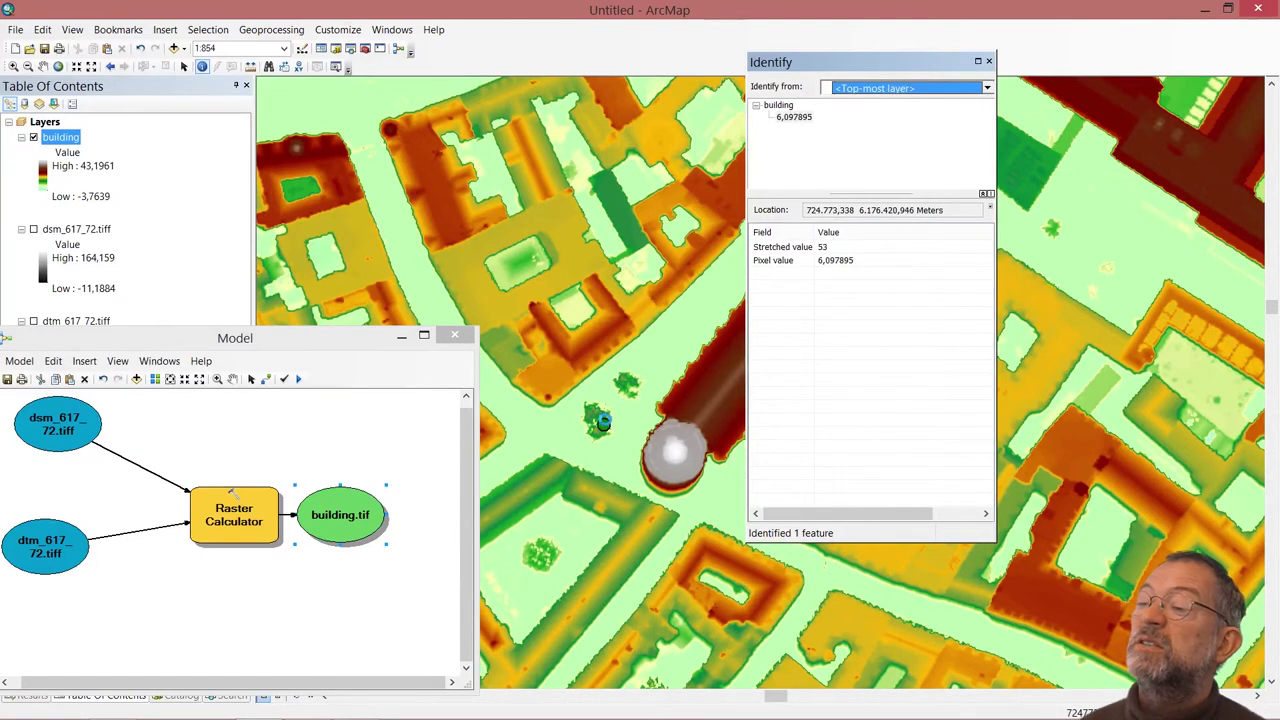
# - Identify further building raster pixel values across the tree crown beside the round tower to find its height
pyautogui.click(603, 424)
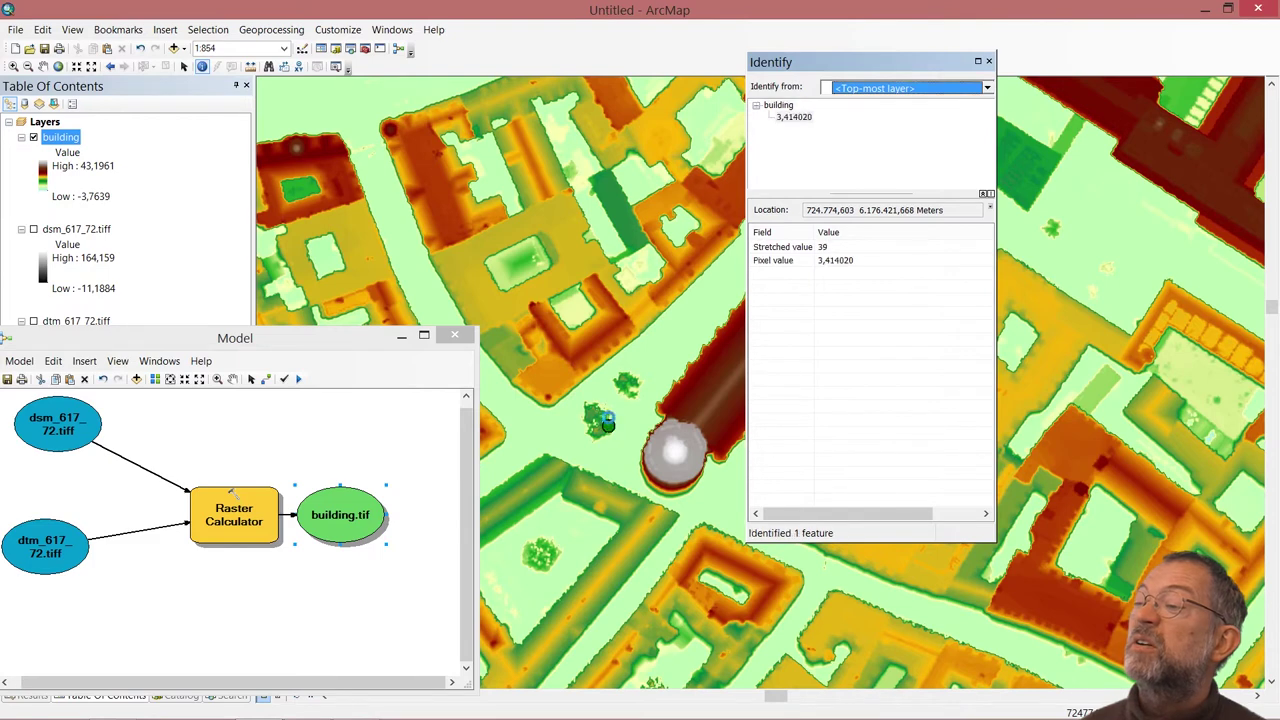
pyautogui.click(612, 423)
pyautogui.click(612, 423)
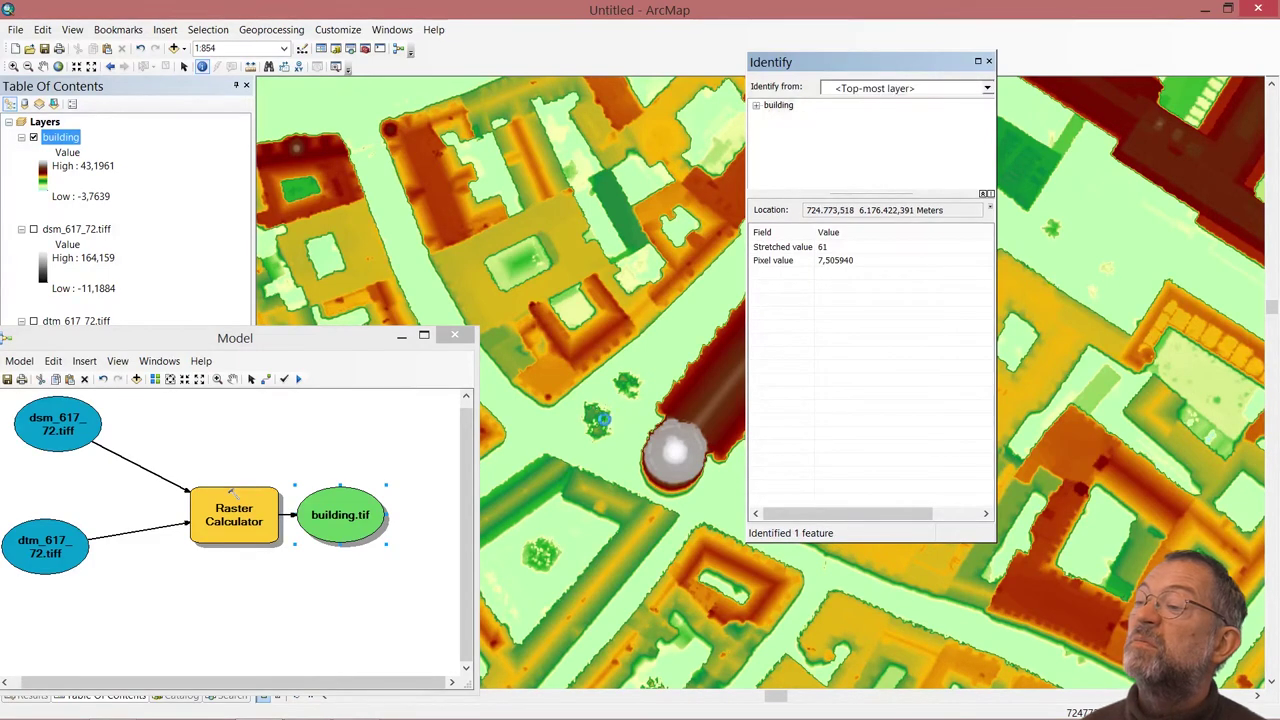
pyautogui.click(597, 418)
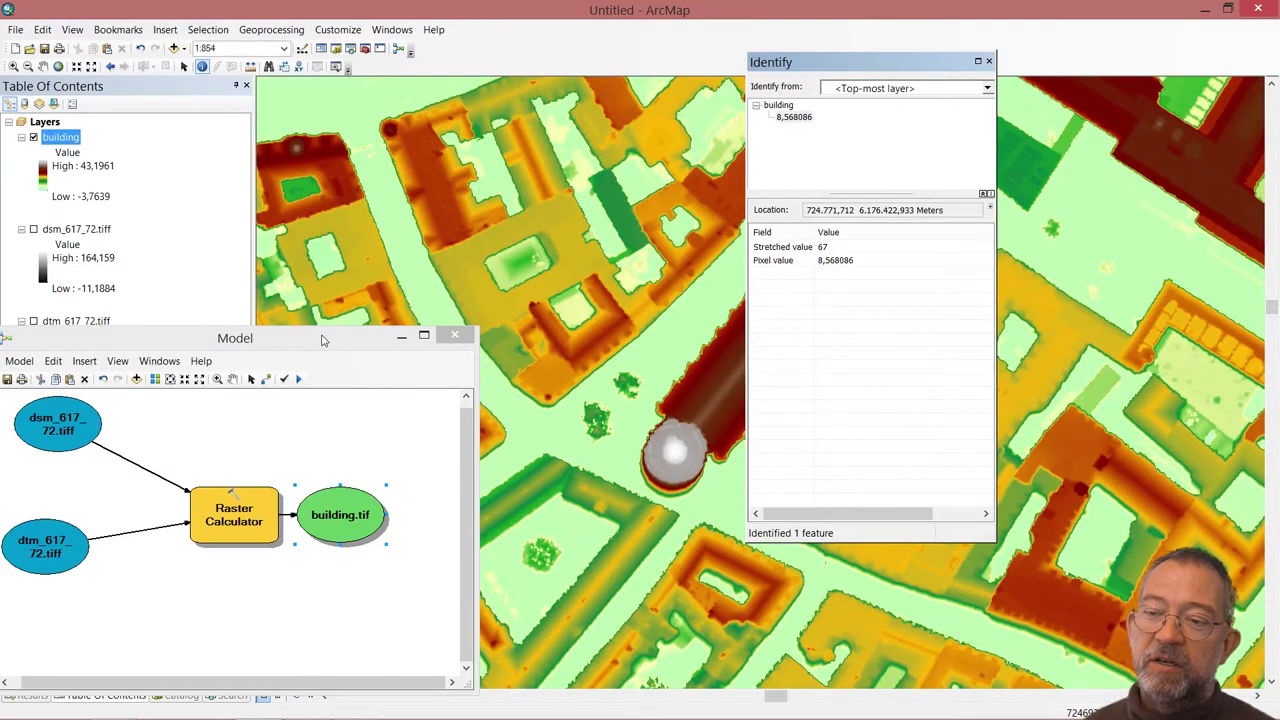
# - Switch to the PowerPoint slide listing the arithmetic Map Algebra operators and tools
pyautogui.hotkey('alt', 'Tab')
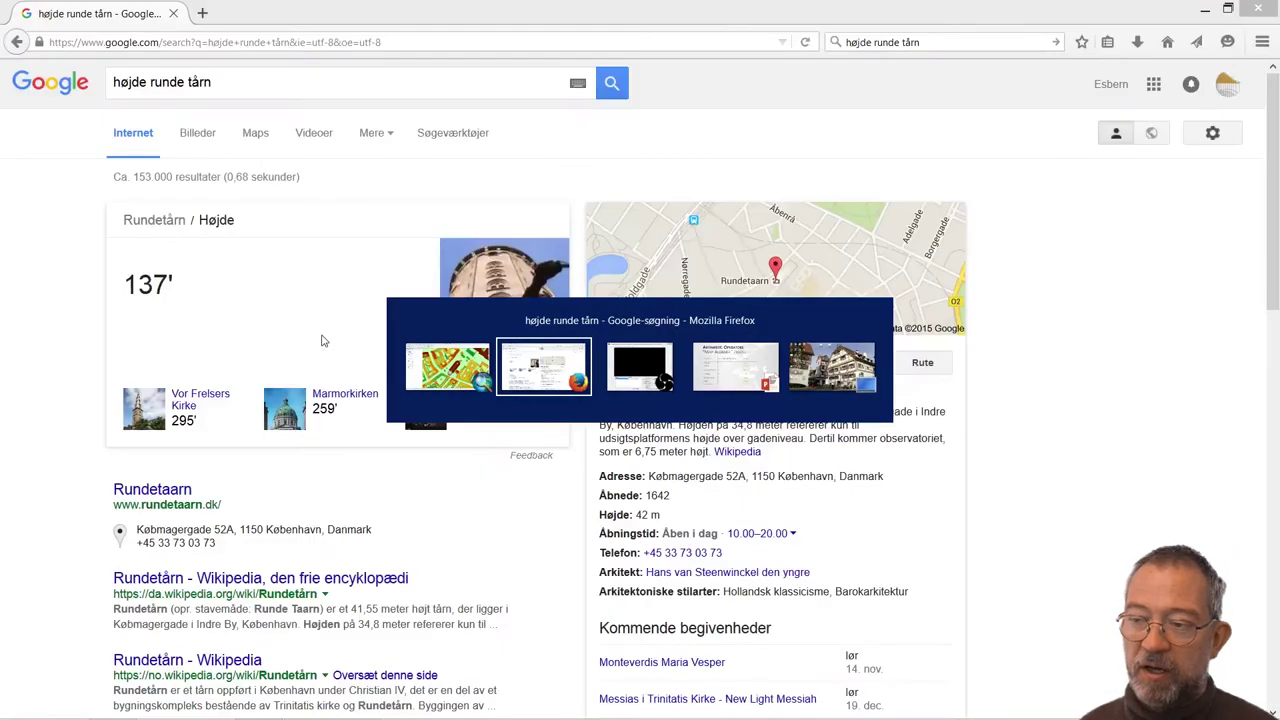
pyautogui.hotkey('alt', 'Tab')
pyautogui.hotkey('alt', 'Tab')
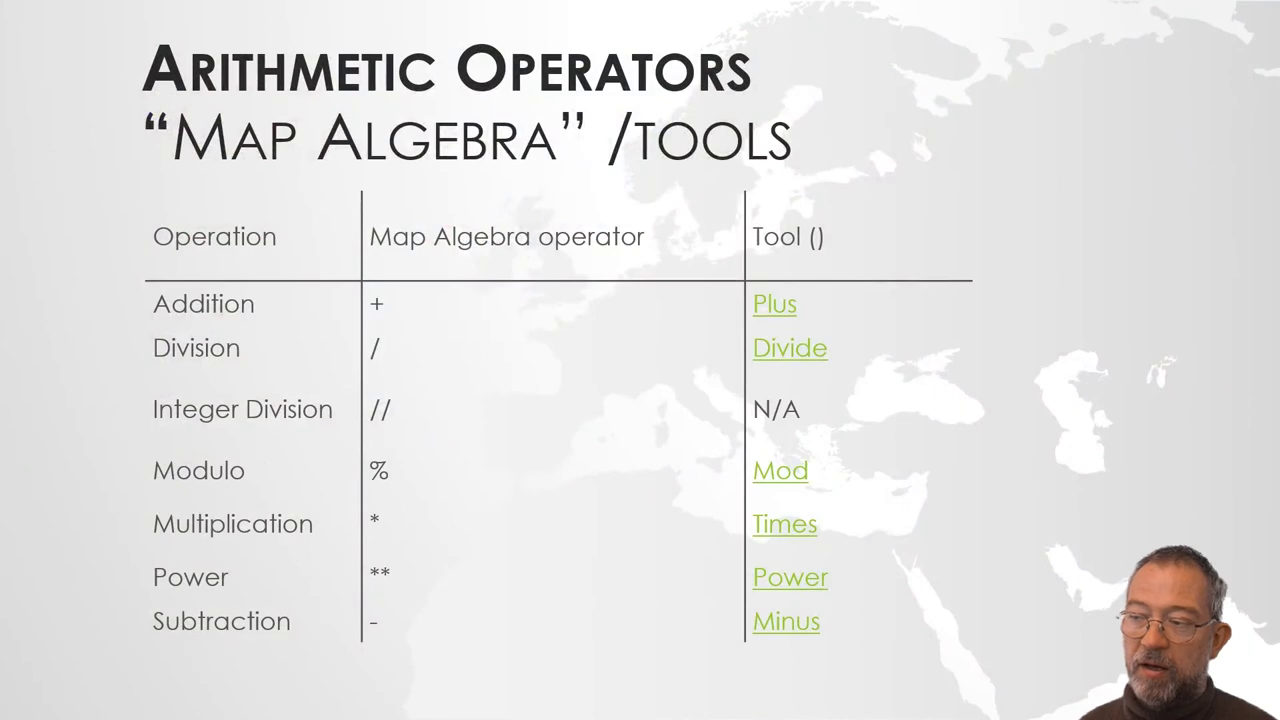
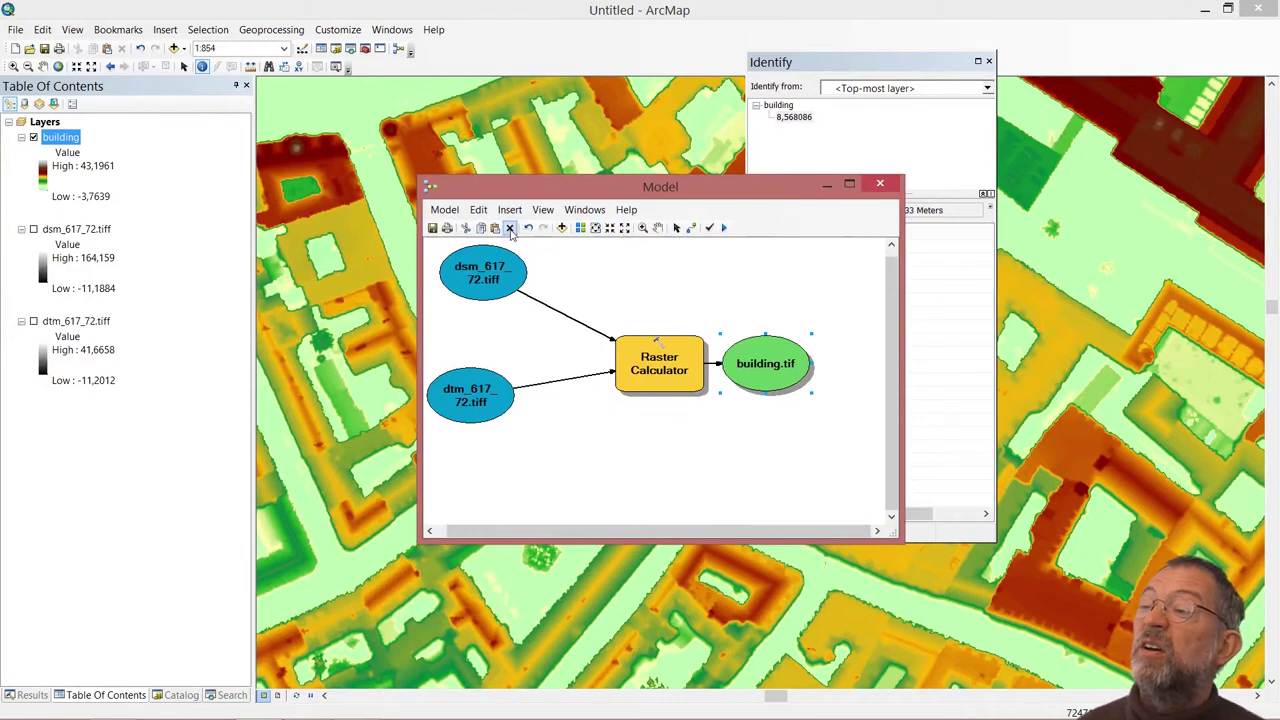
# - Delete all inputs, the Raster Calculator tool and its output from the model
pyautogui.click(676, 228)
pyautogui.moveTo(840, 436); pyautogui.dragTo(428, 260)
pyautogui.press('Delete')
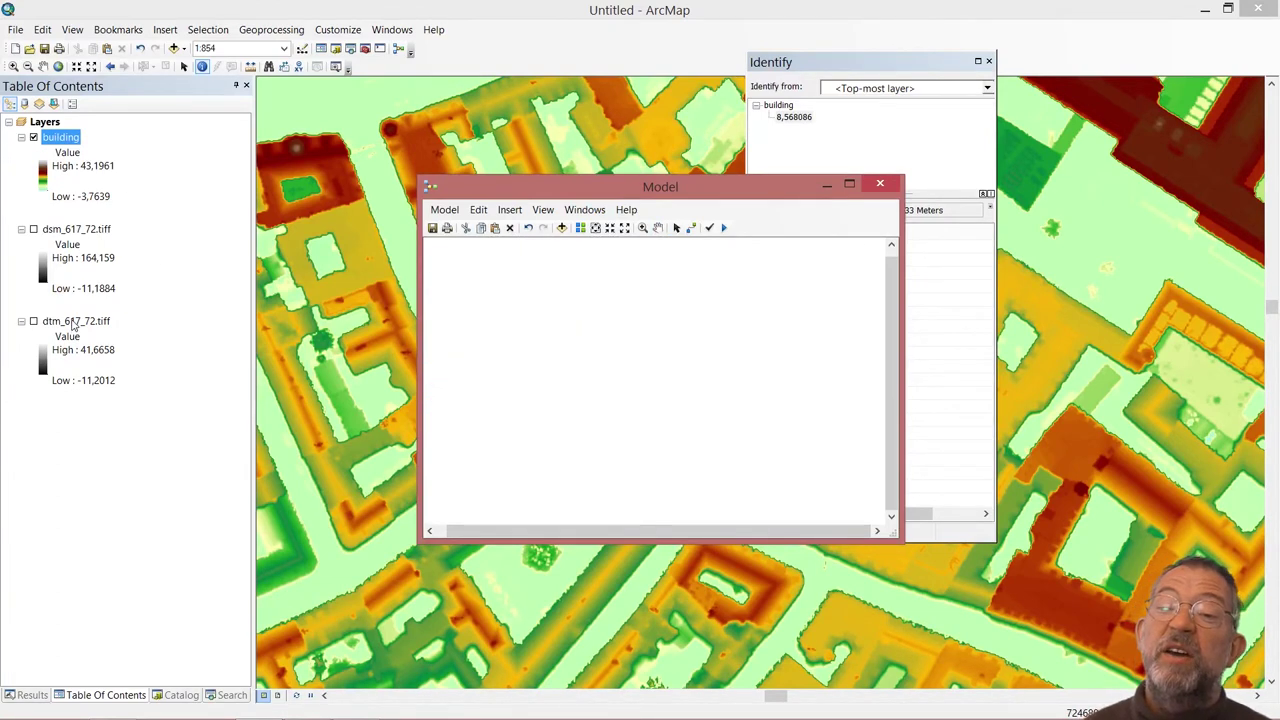
# - Add the dtm_617_72.tiff layer to the empty model as an input
pyautogui.moveTo(72, 322); pyautogui.dragTo(509, 347)
pyautogui.moveTo(770, 190); pyautogui.dragTo(635, 277)
pyautogui.press('Escape')
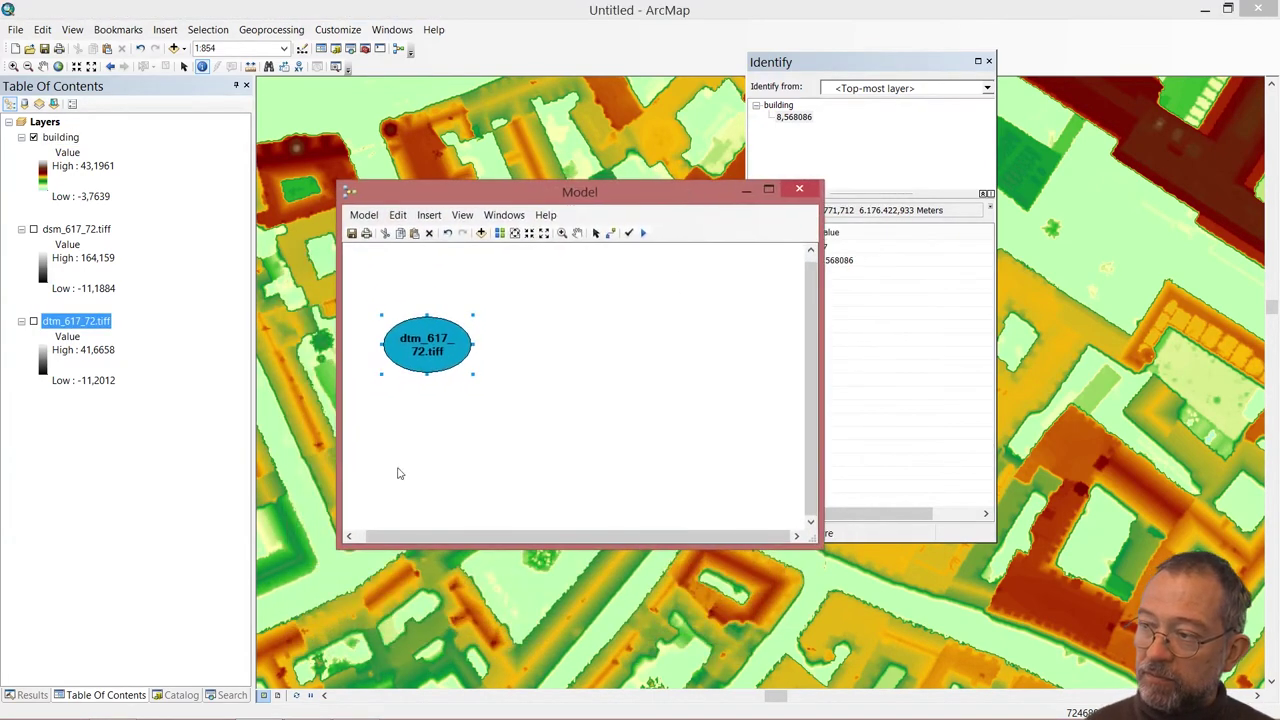
# - Add the Greater Than tool from the Spatial Analyst Math Logical toolset to the model
pyautogui.click(181, 695)
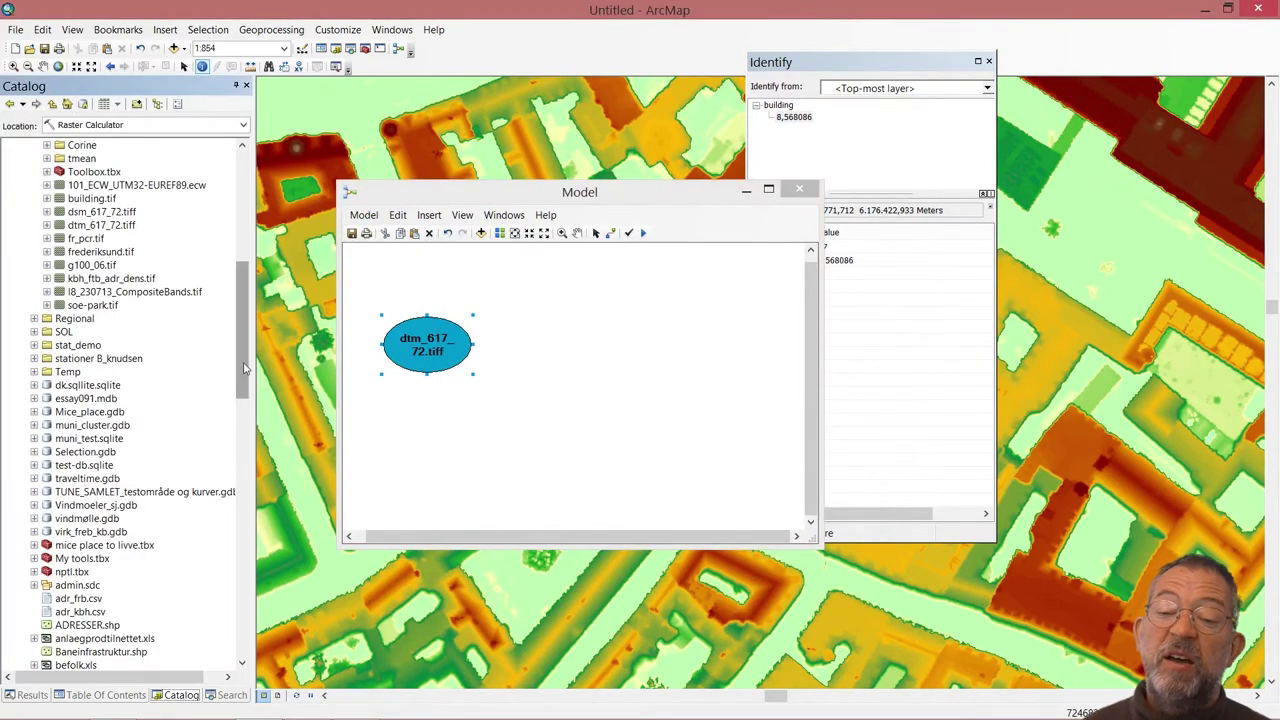
pyautogui.moveTo(243, 368); pyautogui.dragTo(245, 592)
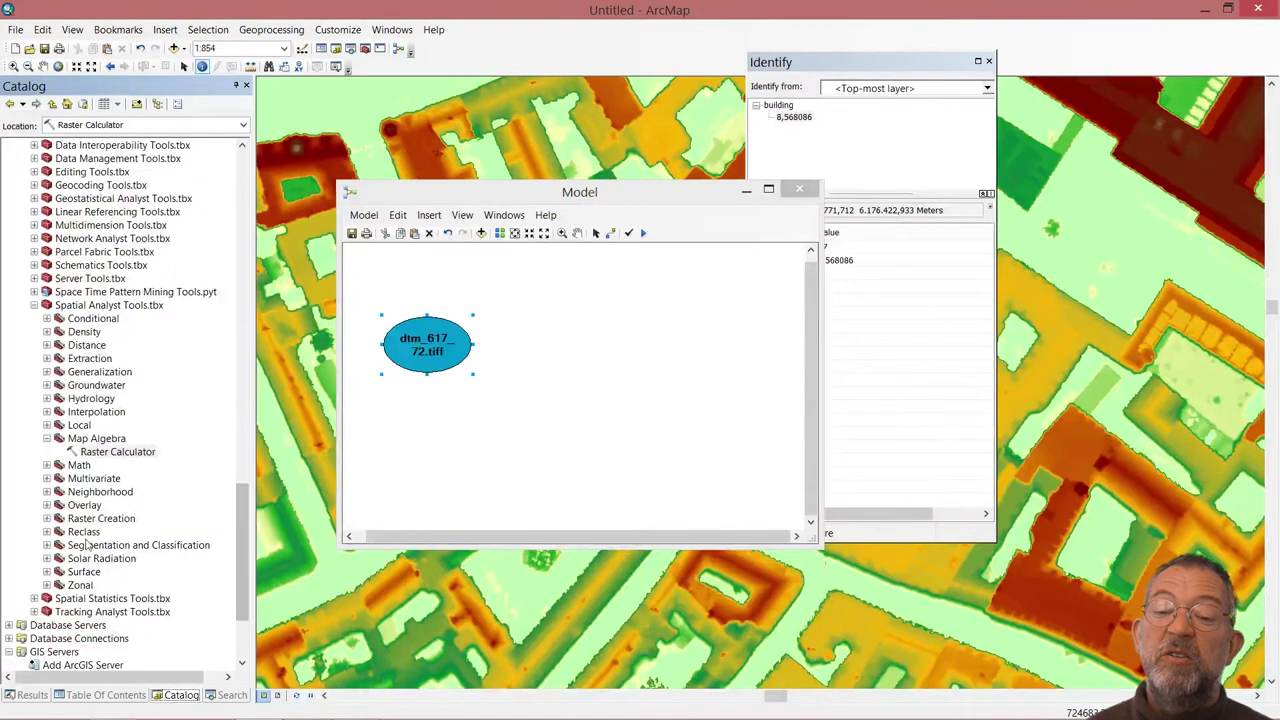
pyautogui.click(46, 466)
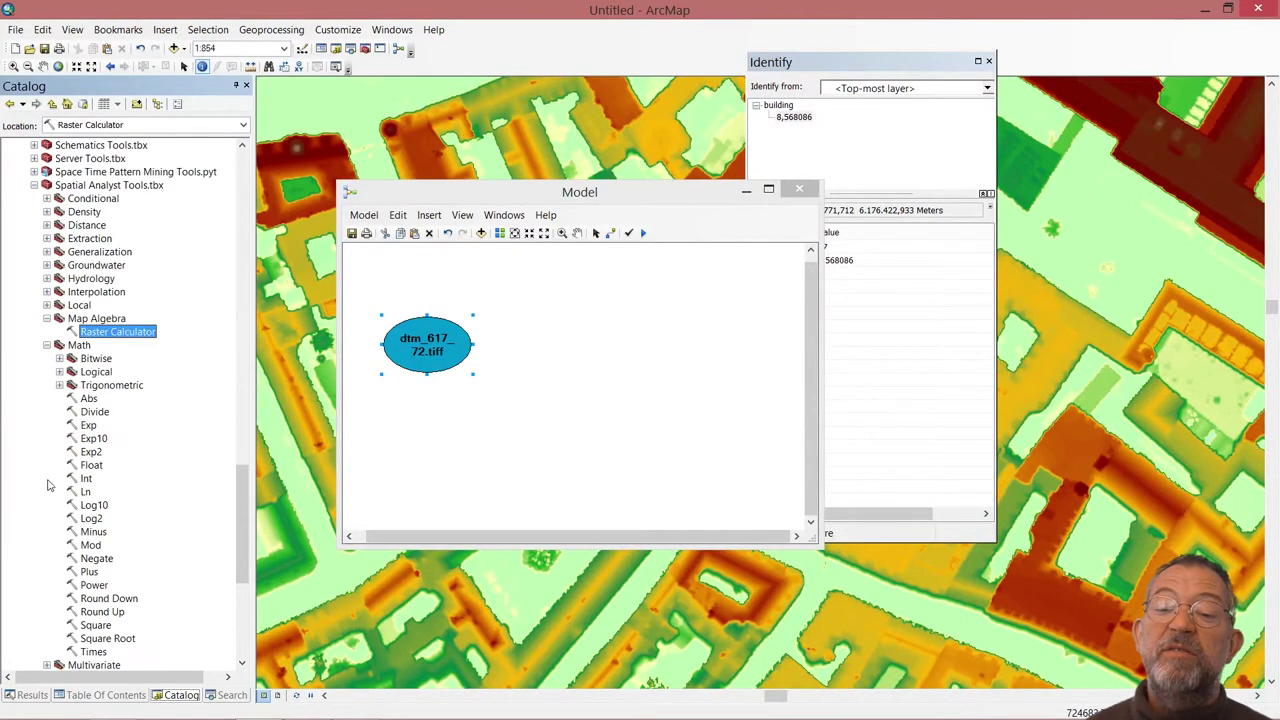
pyautogui.click(59, 371)
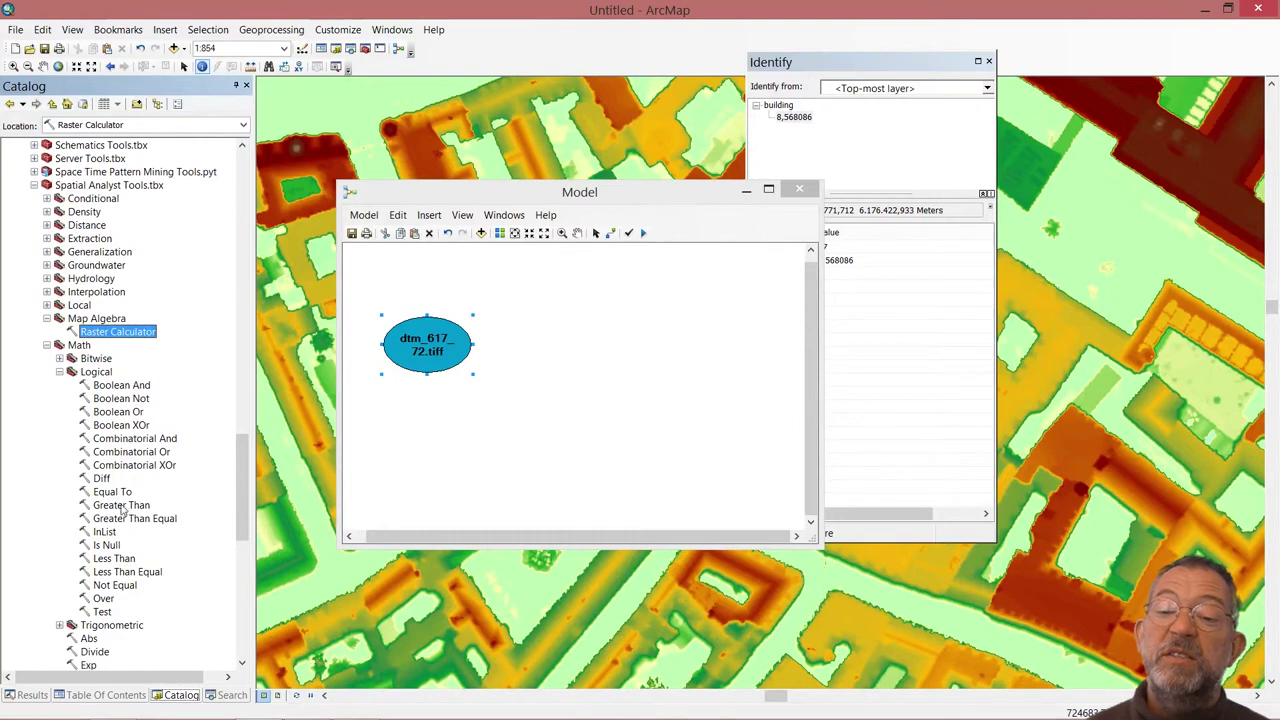
pyautogui.moveTo(122, 506); pyautogui.dragTo(554, 329)
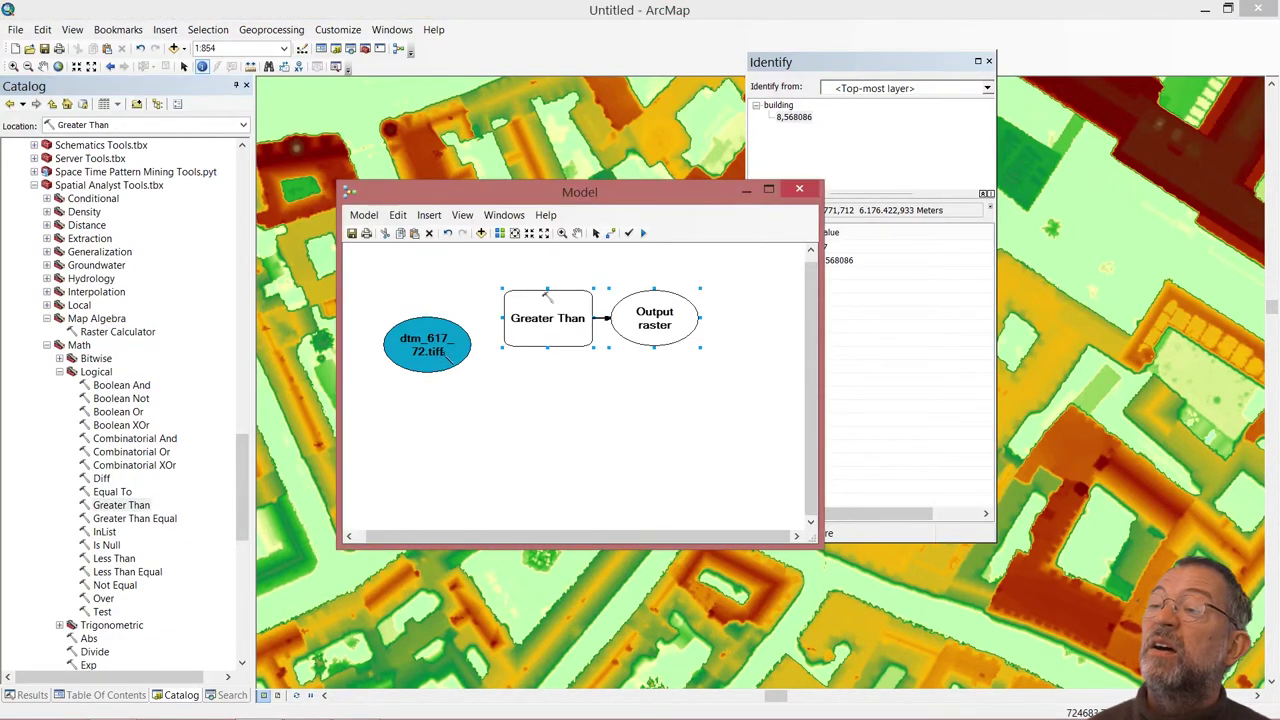
# - Connect dtm_617_72.tiff to Greater Than as input raster or constant value 1 and enter 0.5 as the second input
pyautogui.moveTo(447, 351); pyautogui.dragTo(529, 327)
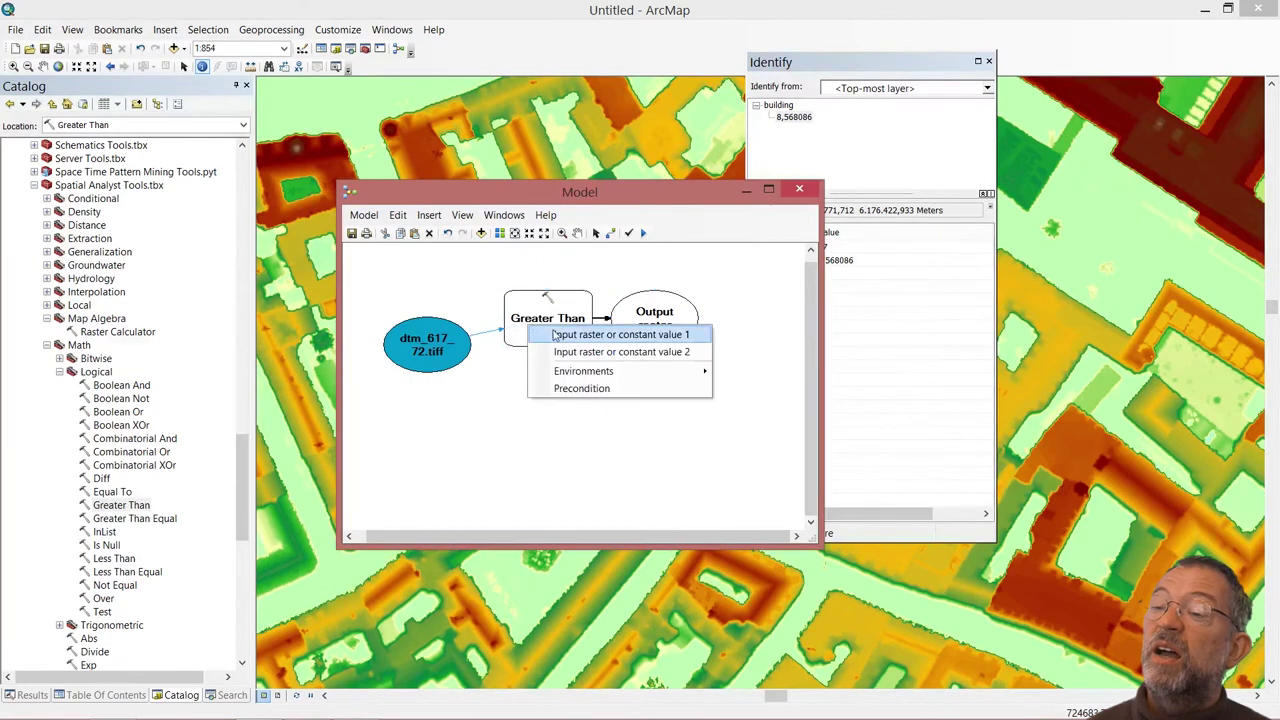
pyautogui.click(560, 335)
pyautogui.doubleClick(541, 317)
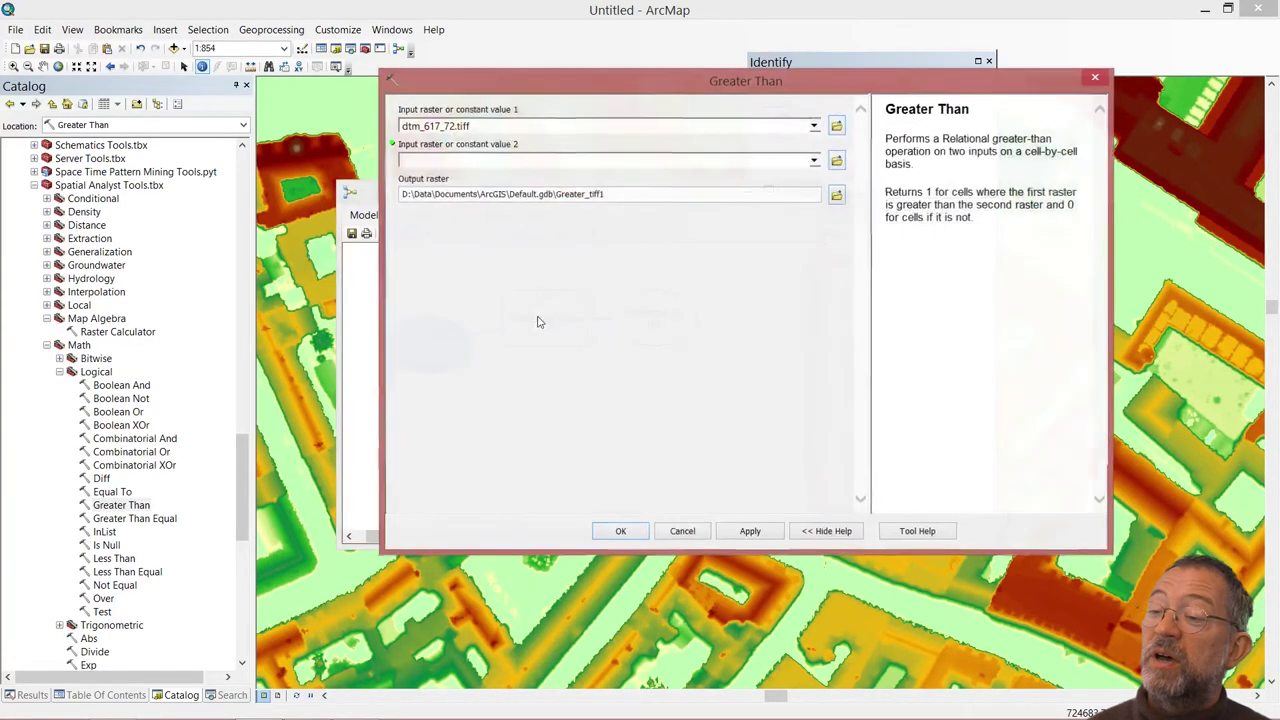
pyautogui.click(460, 162)
pyautogui.write('0.5')
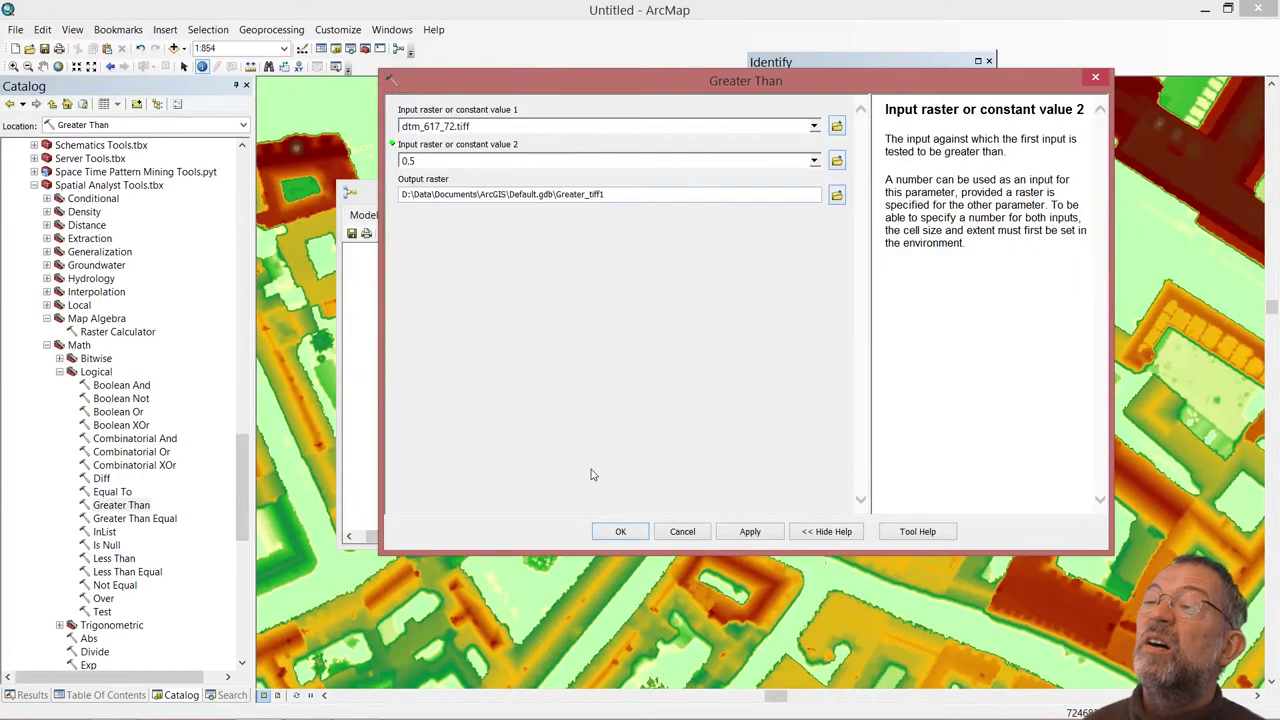
pyautogui.click(620, 531)
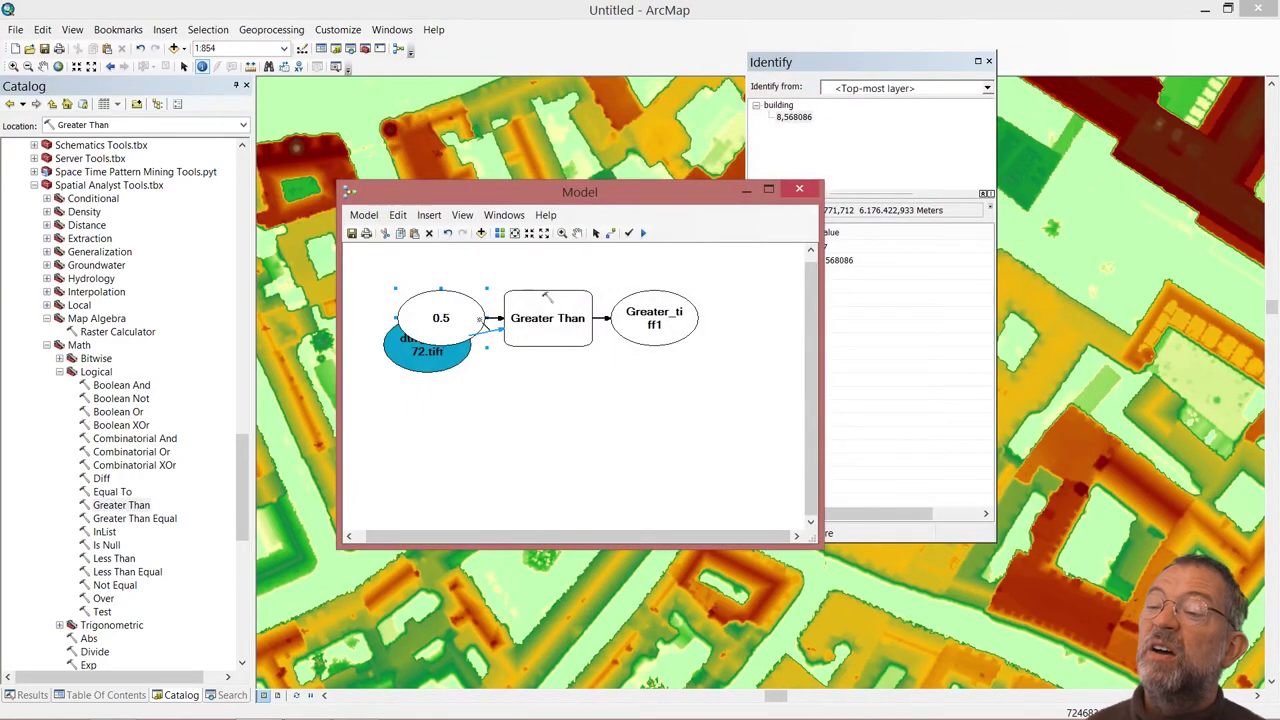
# - Correct Greater Than's second input to 0,5 and place its variable above dtm_617_72.tiff in the model
pyautogui.doubleClick(532, 327)
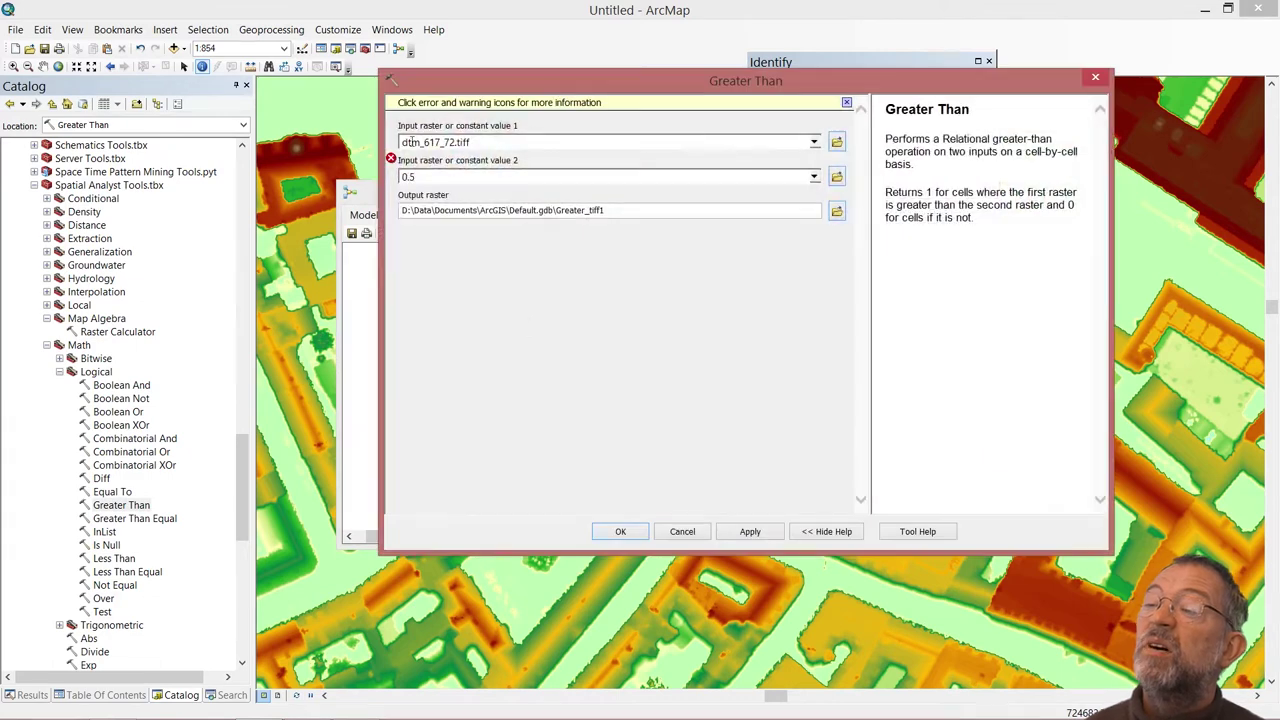
pyautogui.click(407, 177)
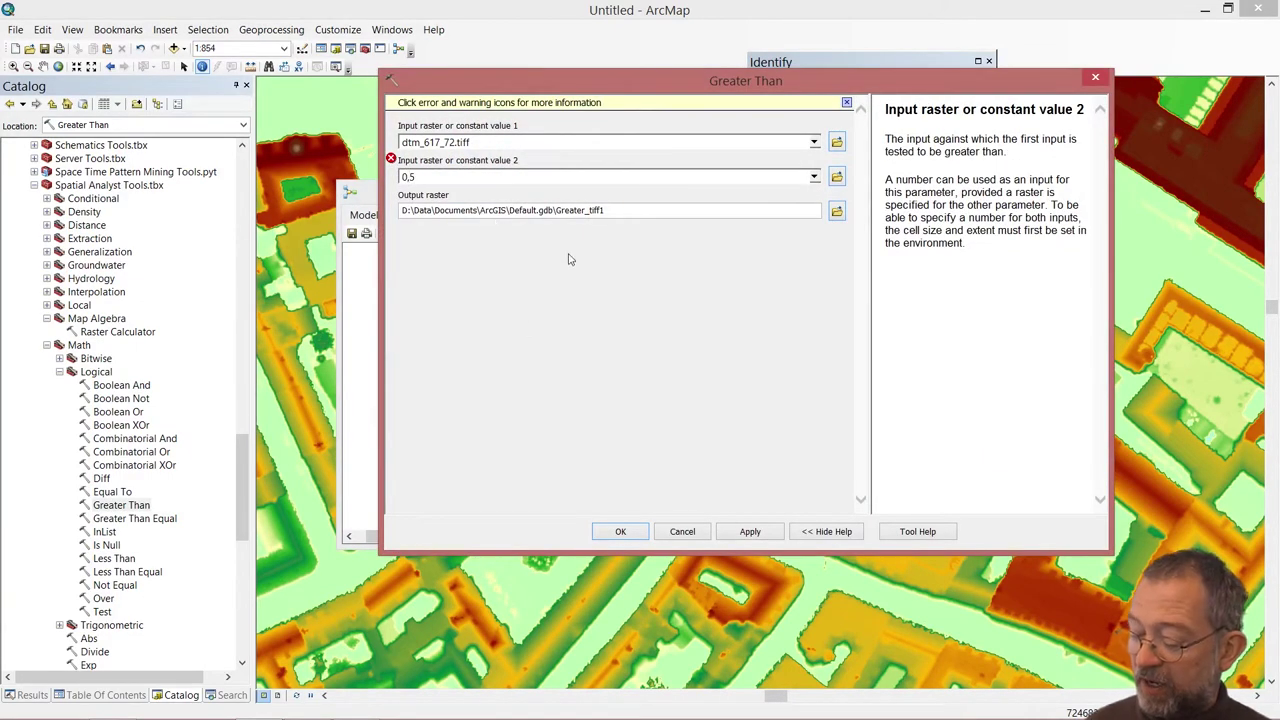
pyautogui.press('Return')
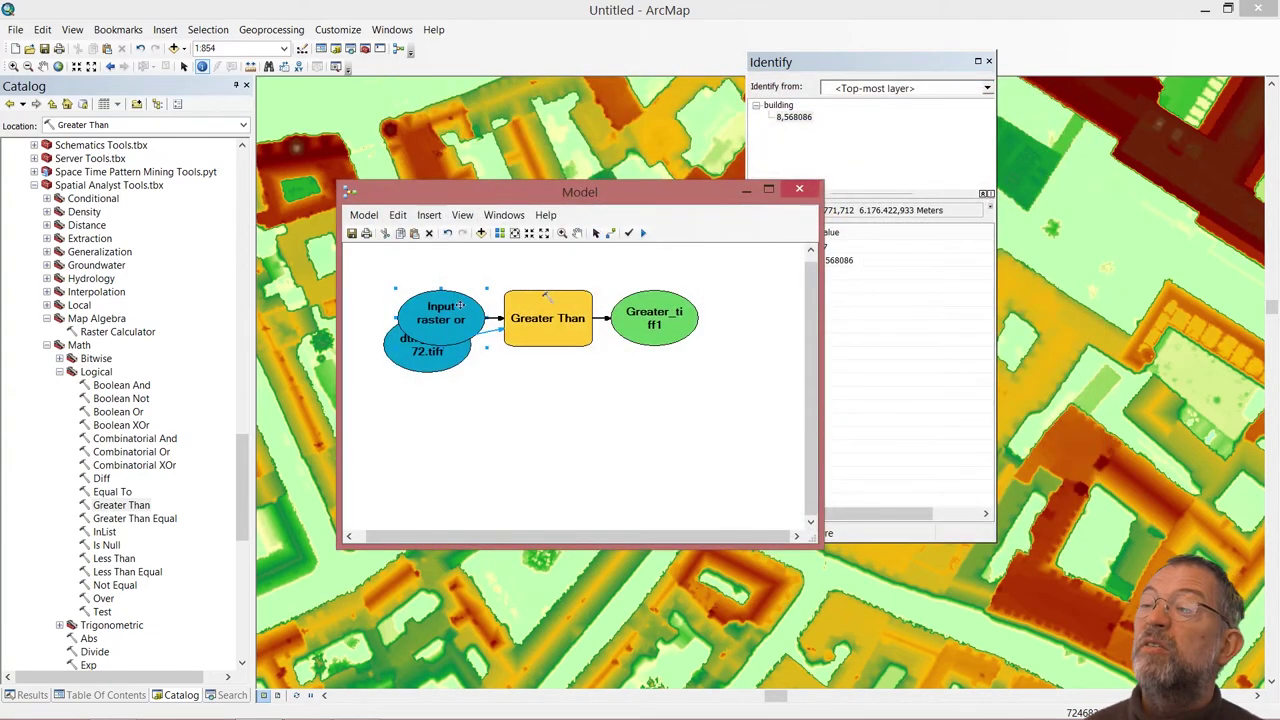
pyautogui.moveTo(437, 312); pyautogui.dragTo(420, 274)
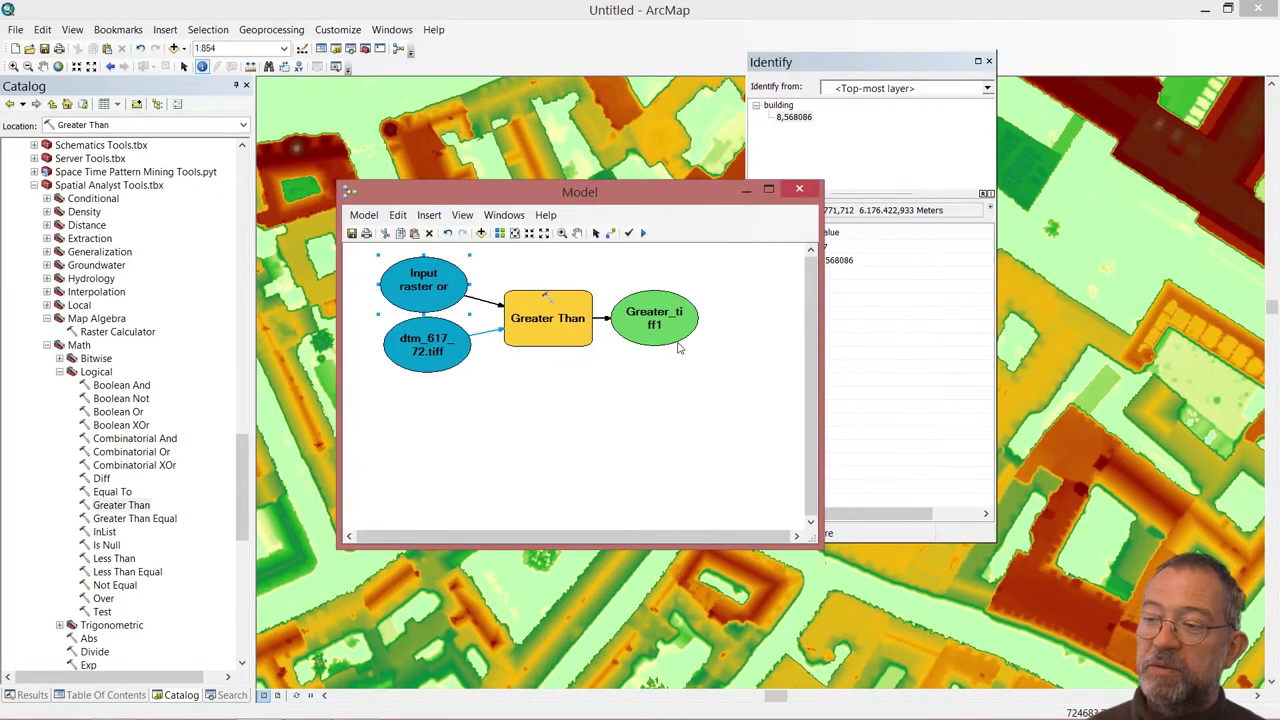
# - Set the Greater Than output to be added to the display and run the model
pyautogui.rightClick(660, 318)
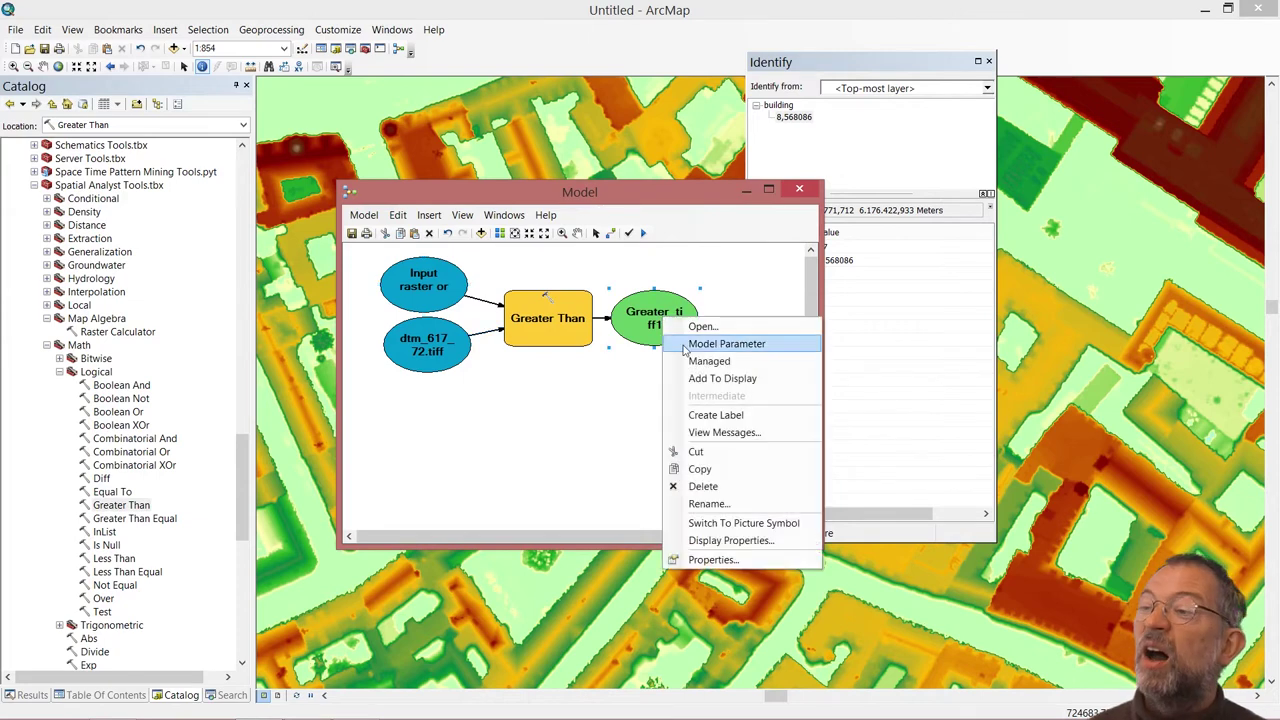
pyautogui.click(698, 378)
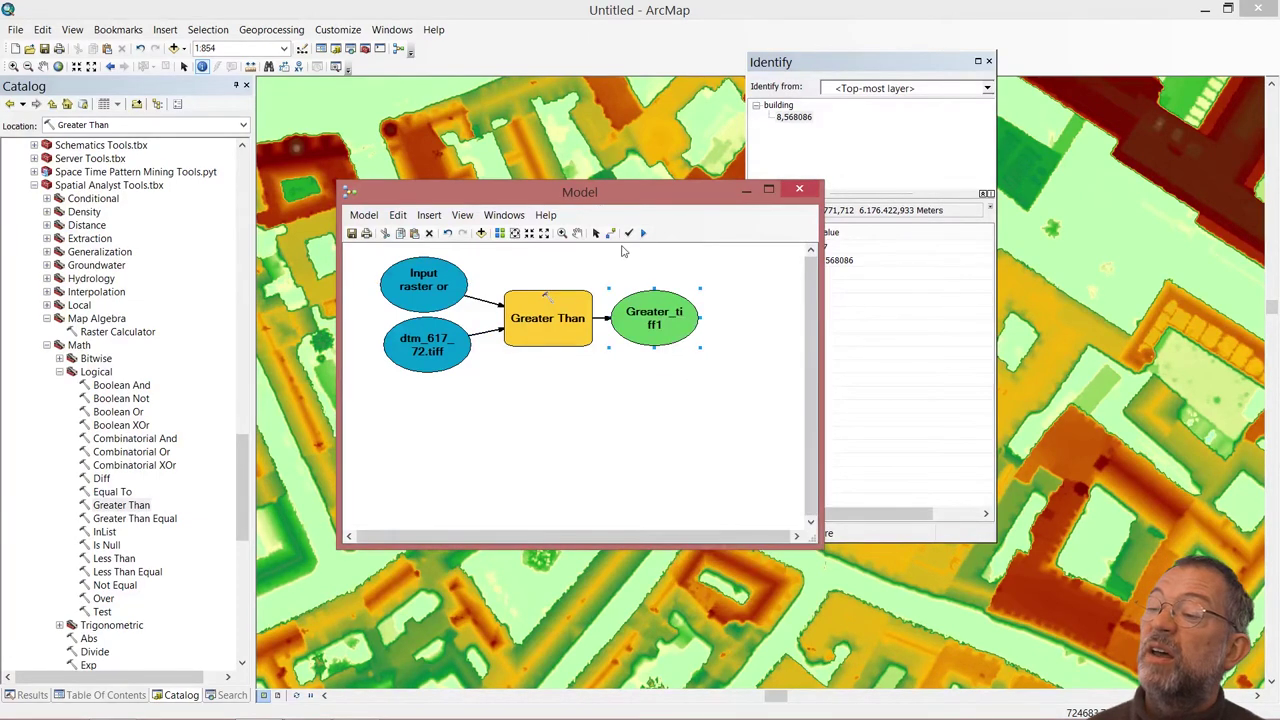
pyautogui.click(644, 234)
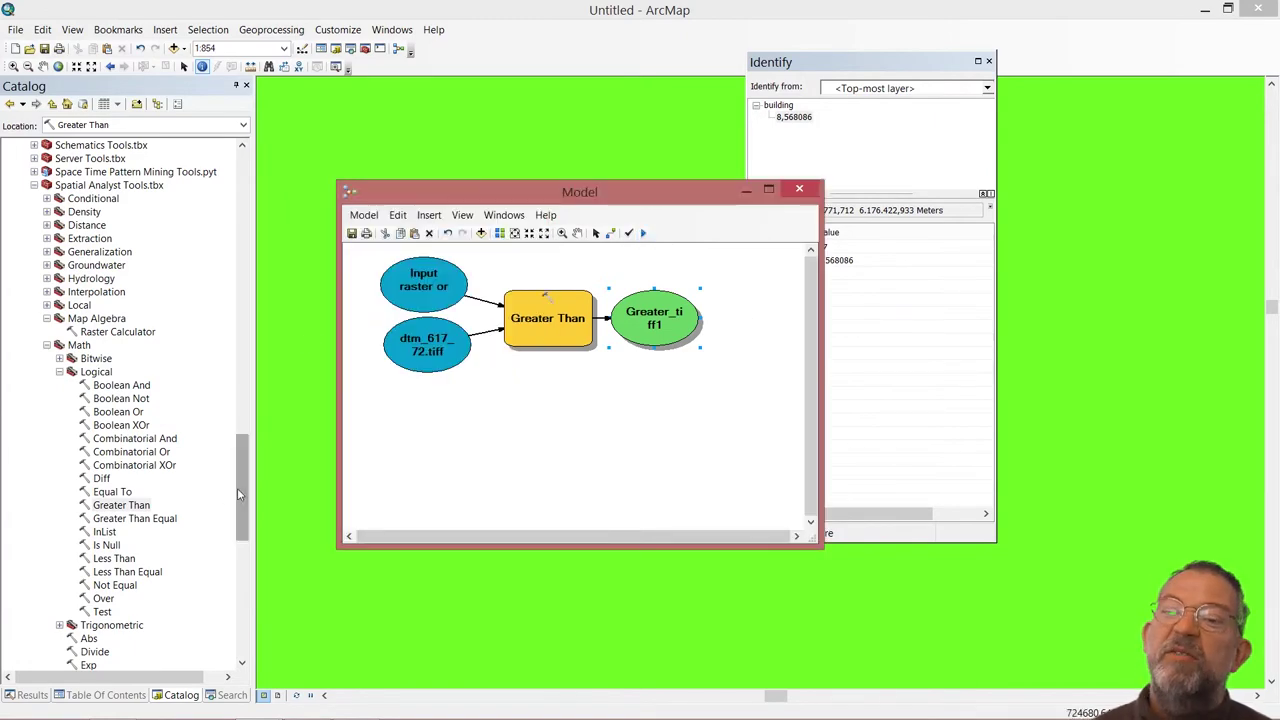
# - Zoom the map to the Greater_tiff1 layer to examine which cells are 0 and 1
pyautogui.moveTo(241, 488); pyautogui.dragTo(257, 203)
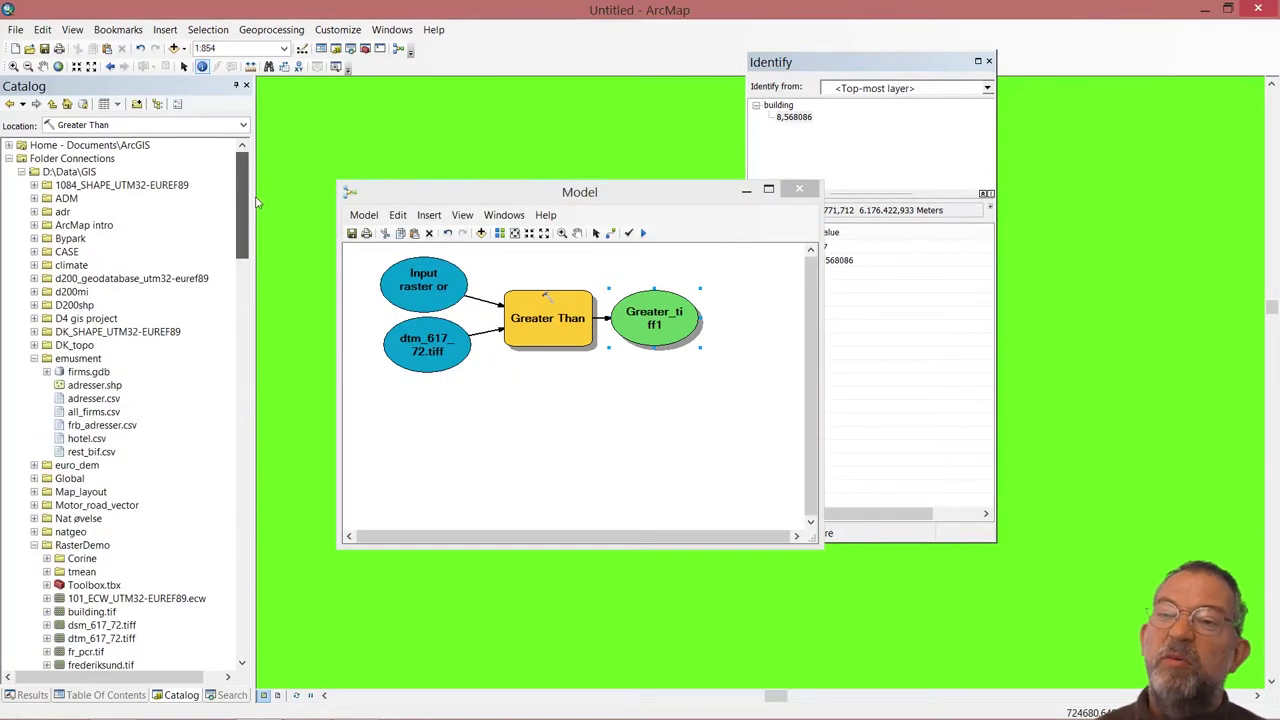
pyautogui.moveTo(93, 709)
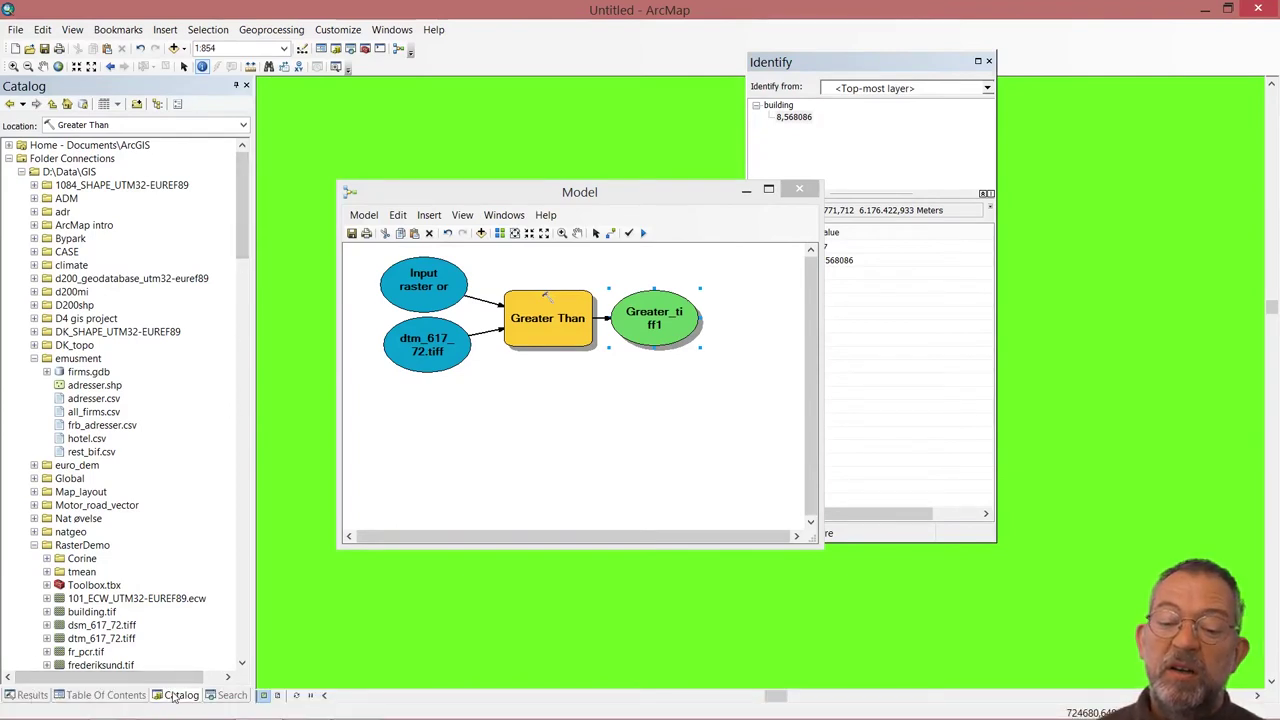
pyautogui.click(122, 697)
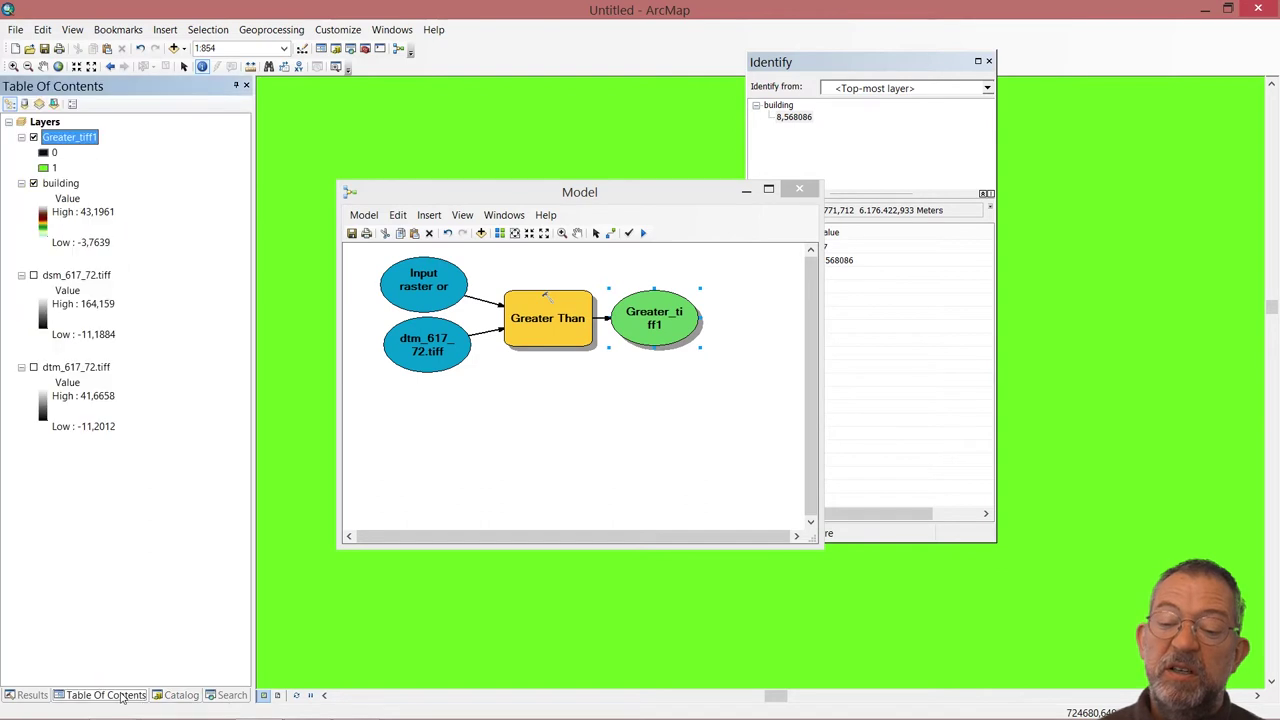
pyautogui.rightClick(72, 141)
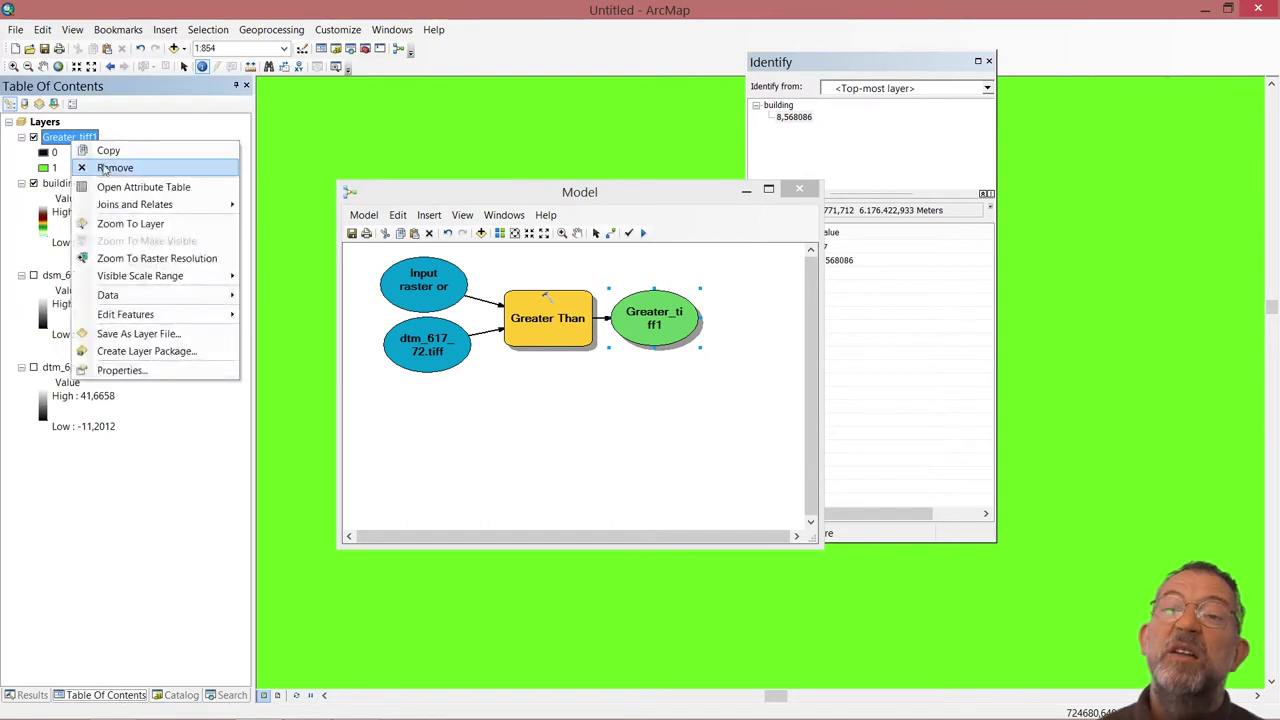
pyautogui.click(128, 223)
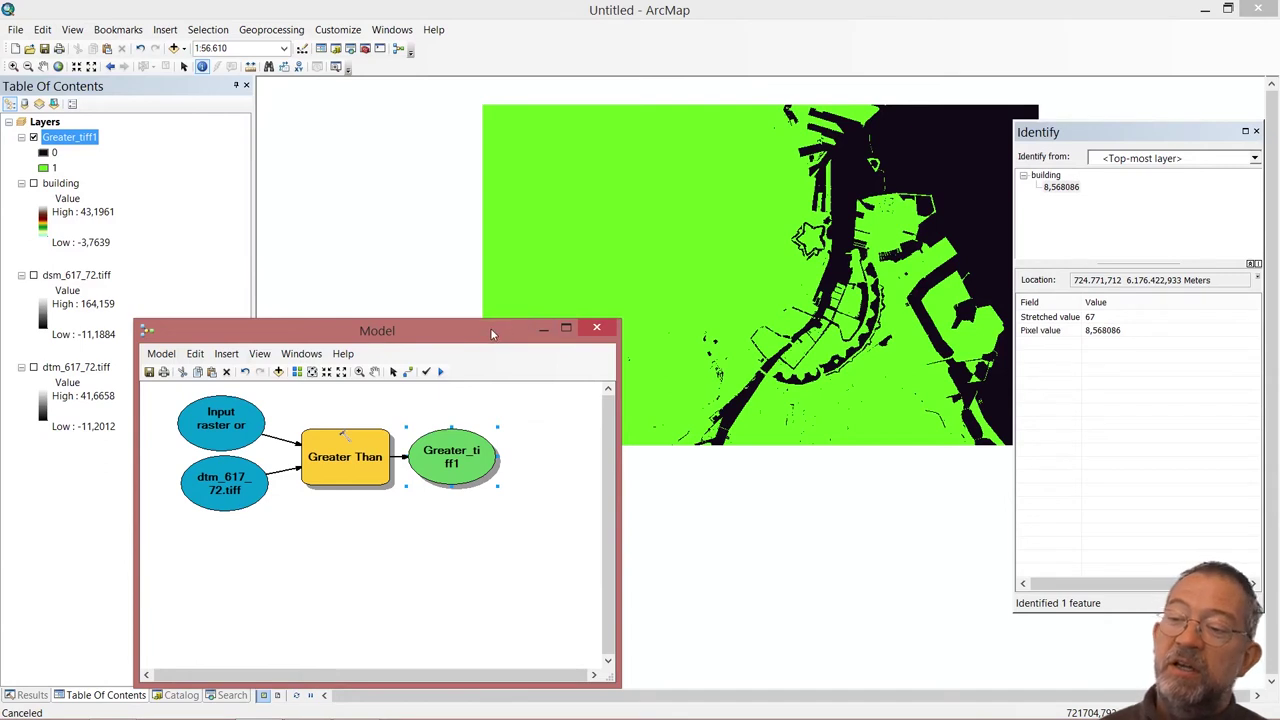
pyautogui.moveTo(491, 333); pyautogui.dragTo(564, 195)
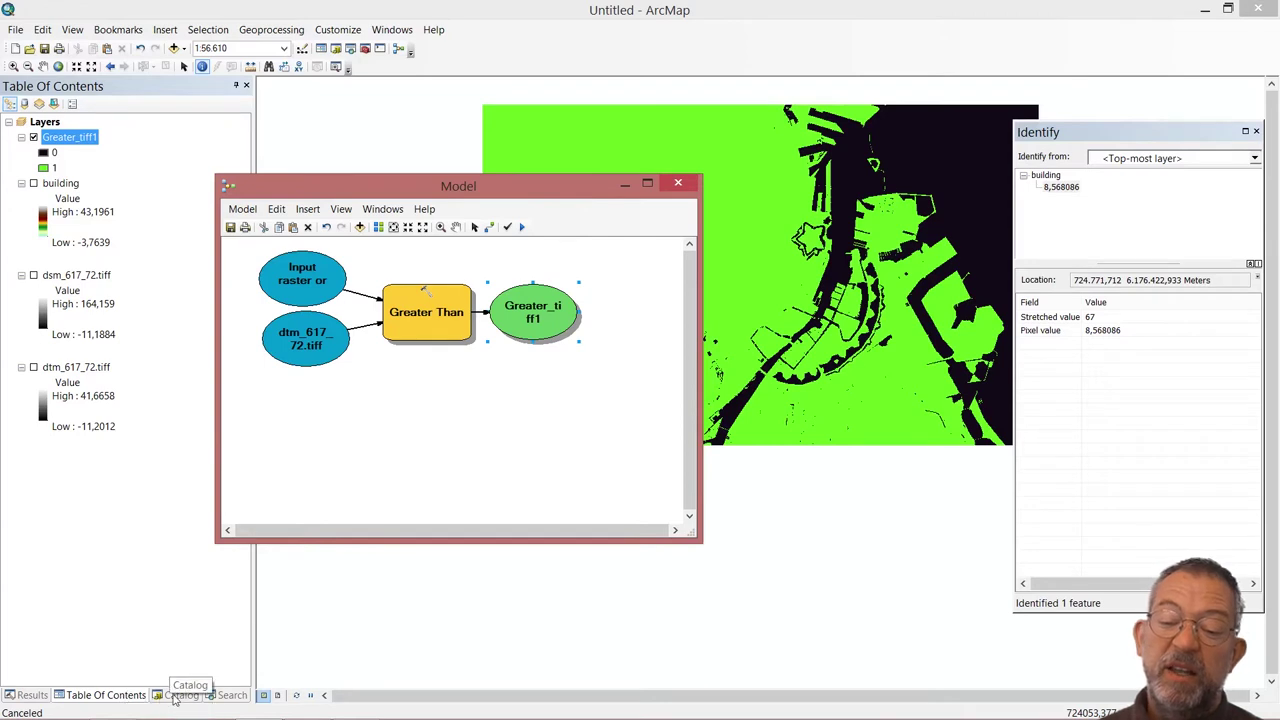
# - Add the Less Than tool from the Math Logical toolset to the model below Greater Than
pyautogui.click(175, 682)
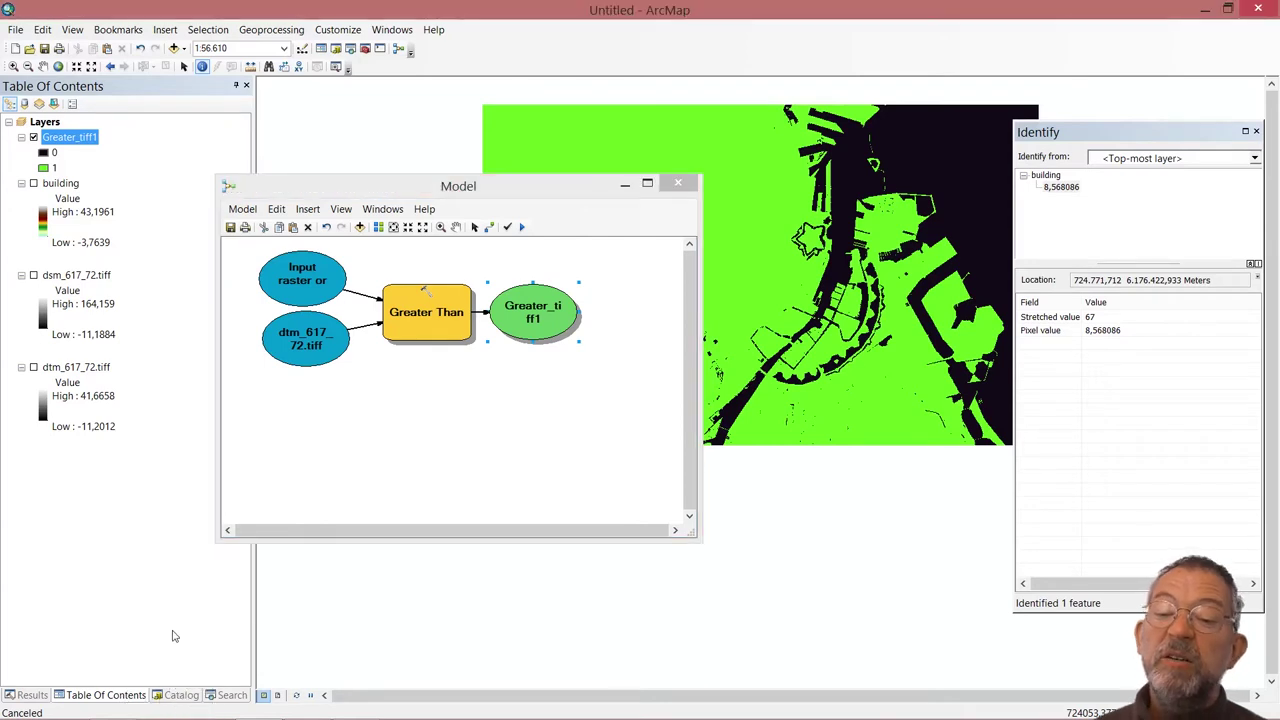
pyautogui.click(182, 695)
pyautogui.scroll(-15, 150, 450)
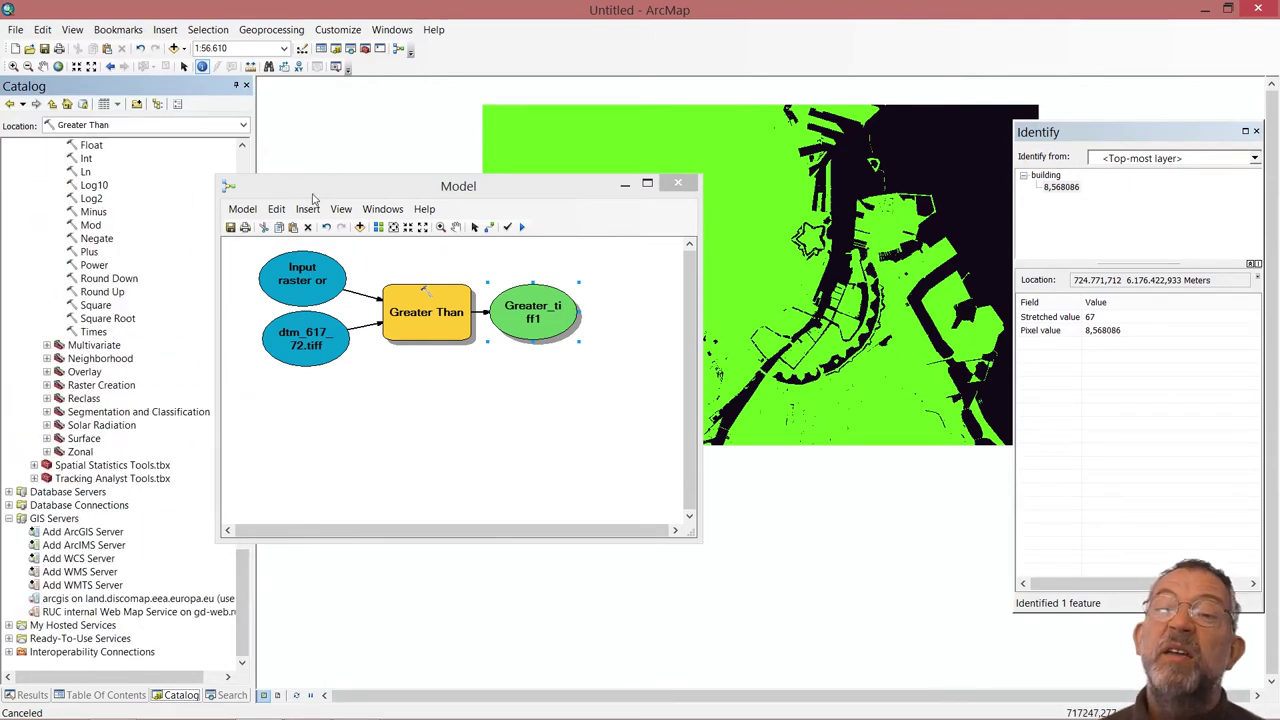
pyautogui.moveTo(315, 193); pyautogui.dragTo(427, 177)
pyautogui.moveTo(238, 557); pyautogui.dragTo(252, 490)
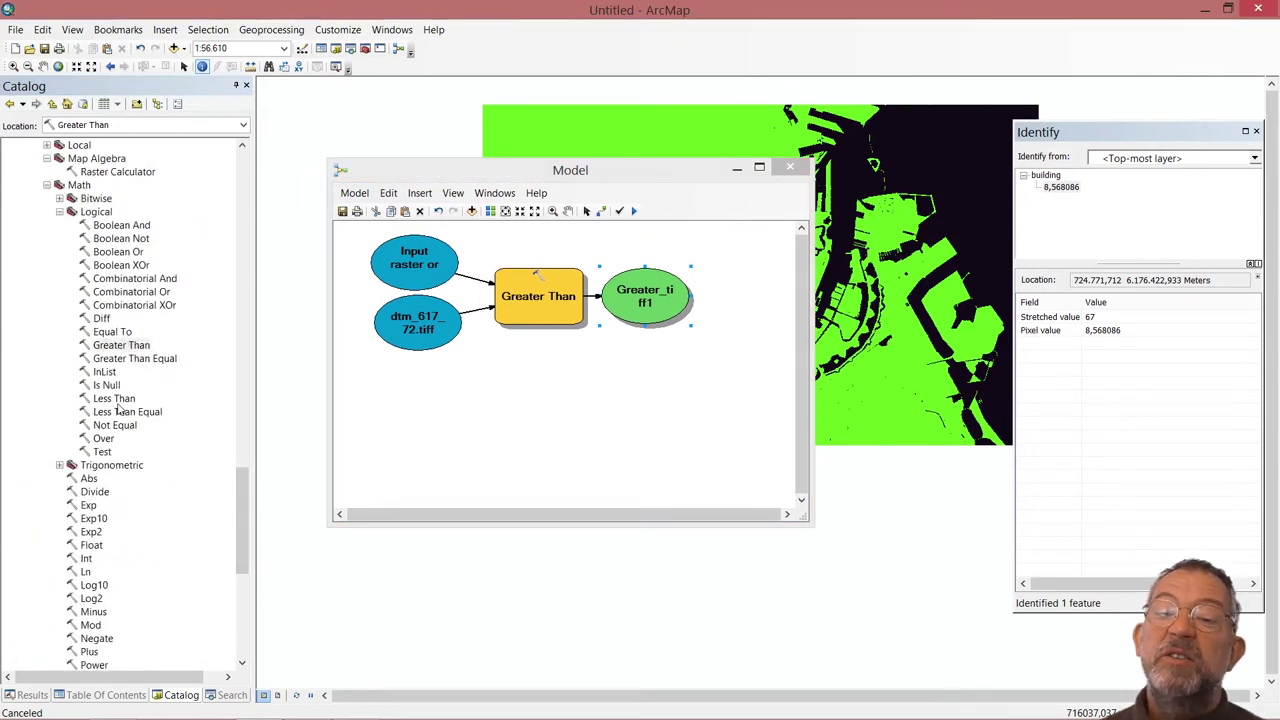
pyautogui.moveTo(120, 399); pyautogui.dragTo(576, 393)
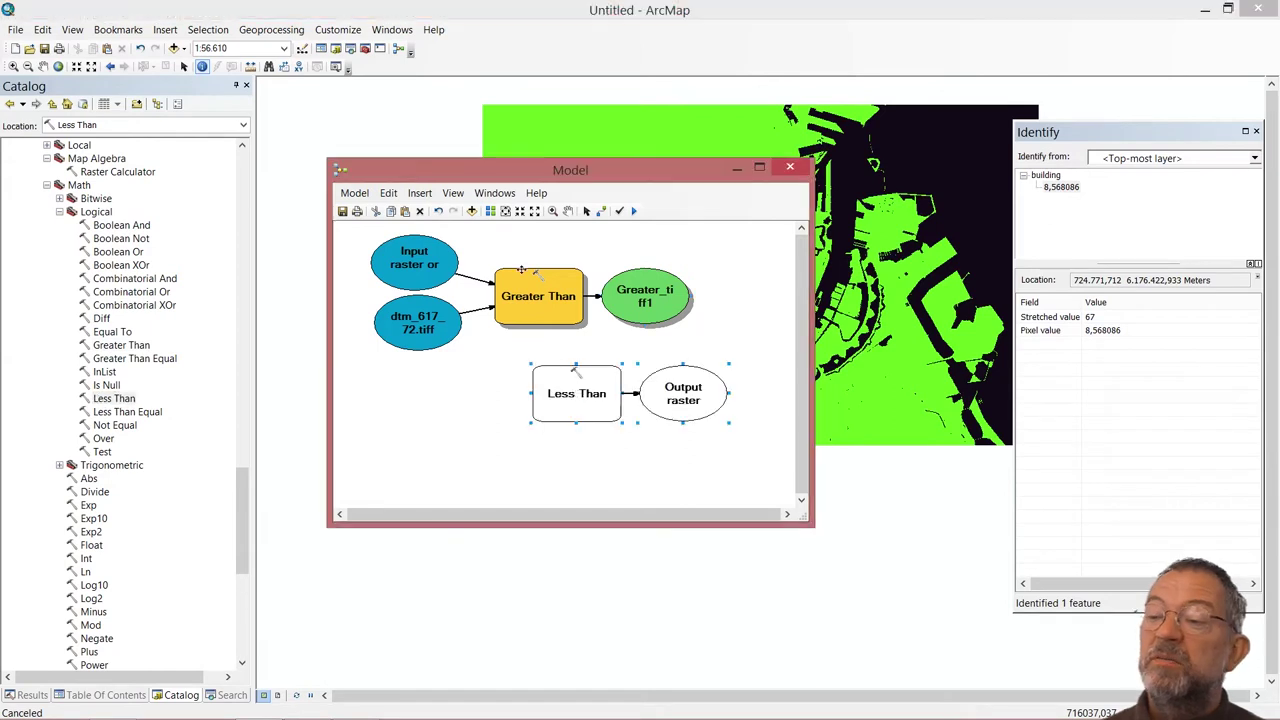
# - Connect dtm_617_72.tiff to Less Than as input raster or constant value 1 and set constant value 2 to 2
pyautogui.click(600, 211)
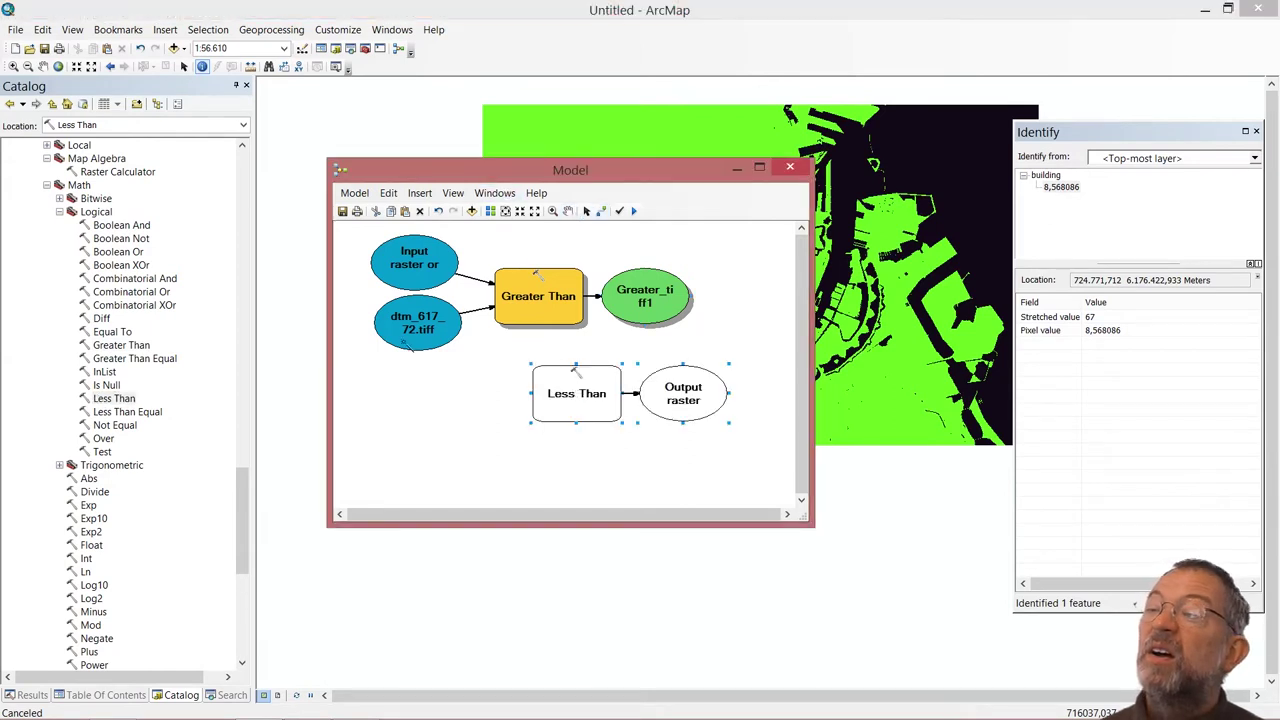
pyautogui.click(470, 346)
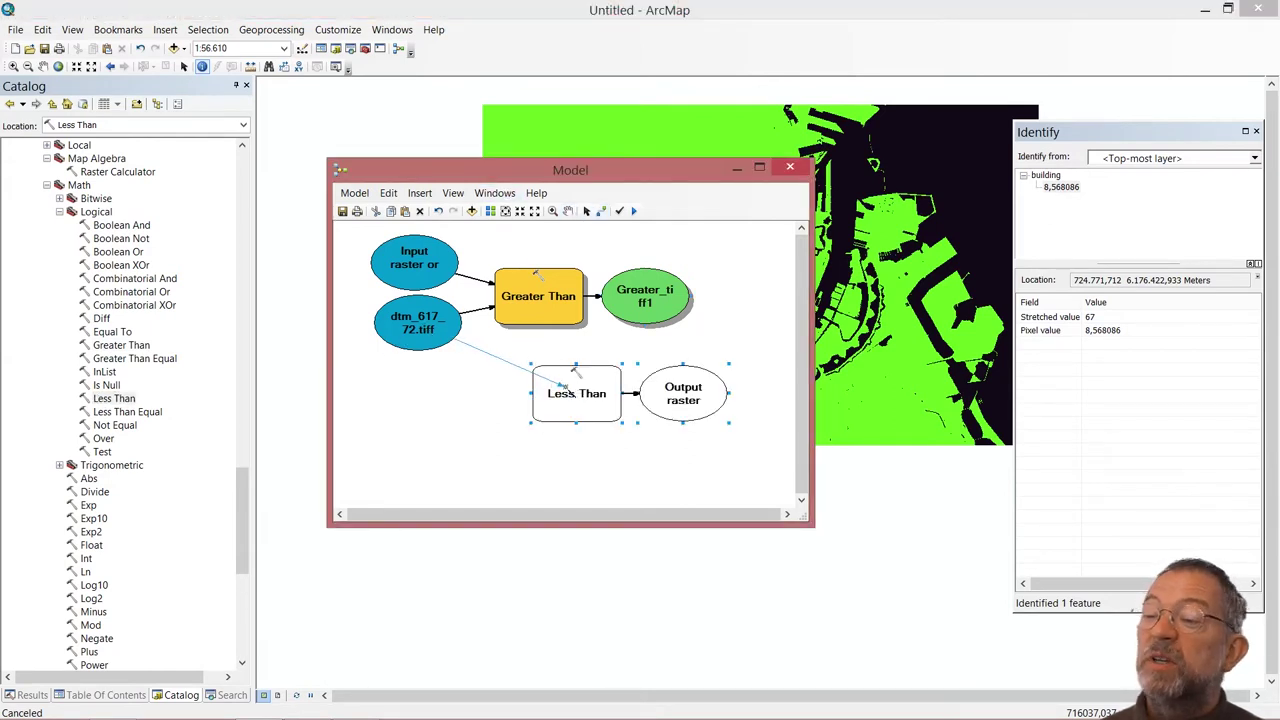
pyautogui.click(567, 388)
pyautogui.click(603, 399)
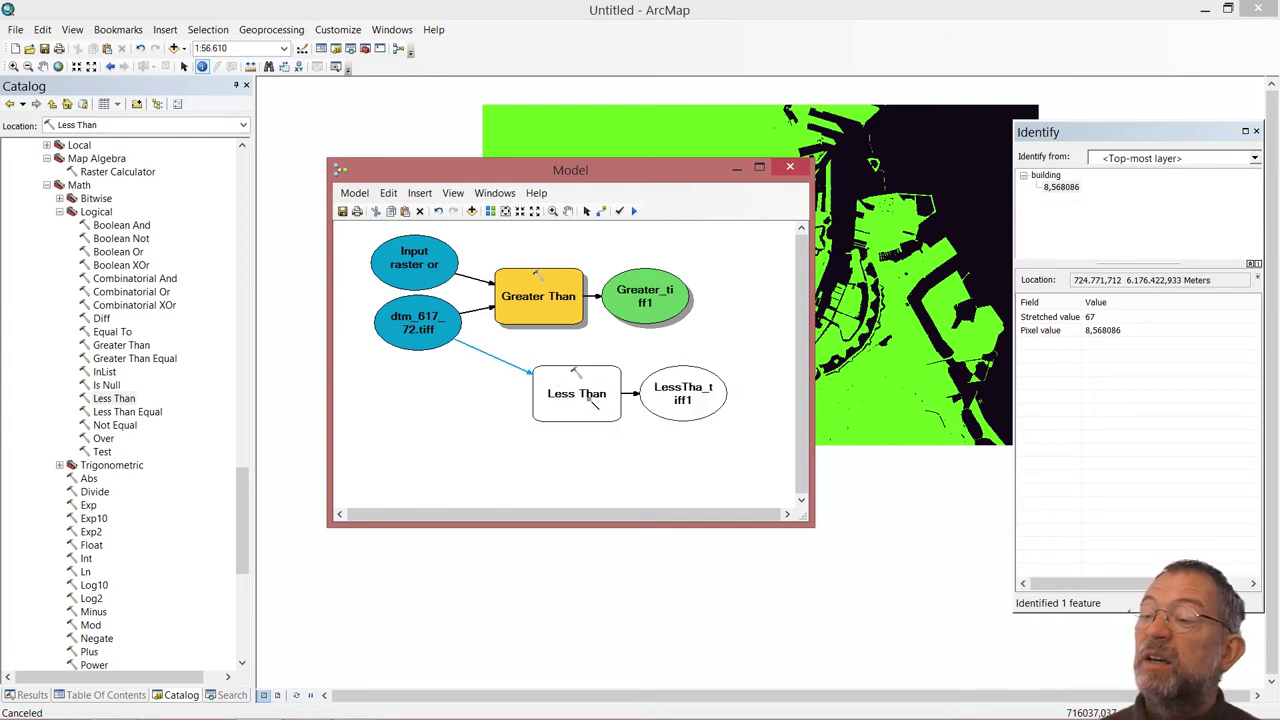
pyautogui.doubleClick(594, 401)
pyautogui.click(549, 160)
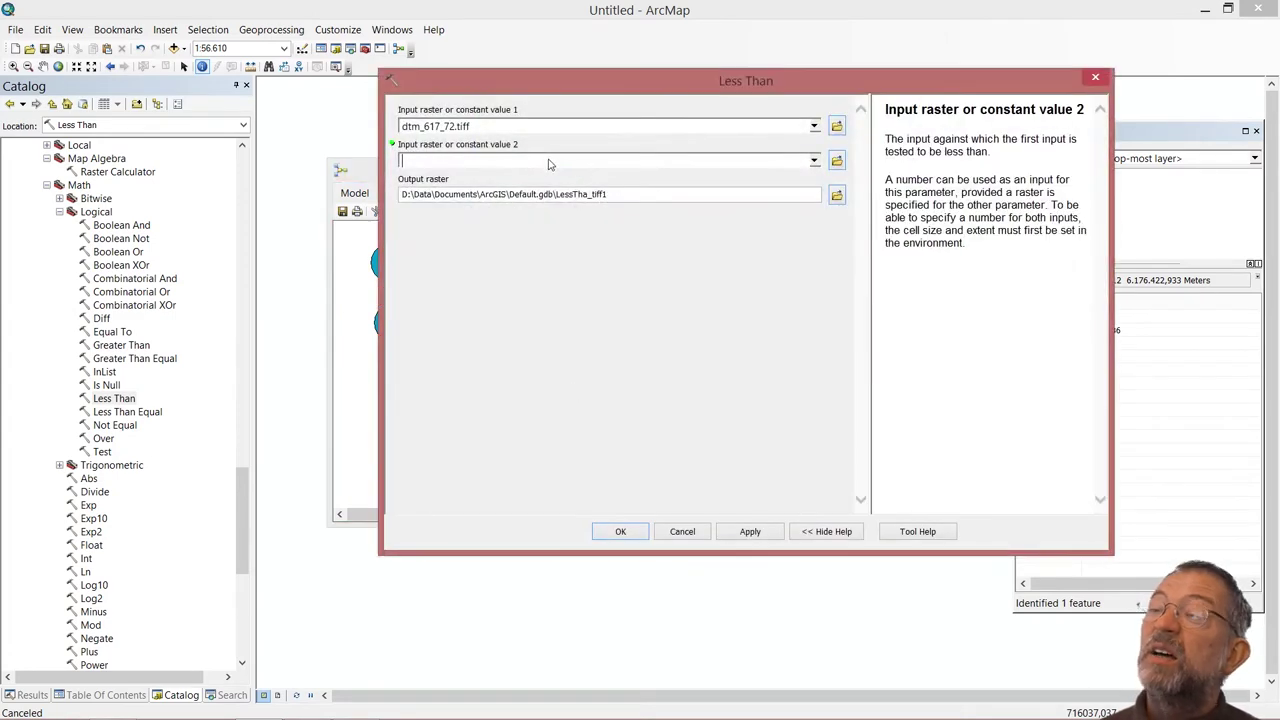
pyautogui.write('2')
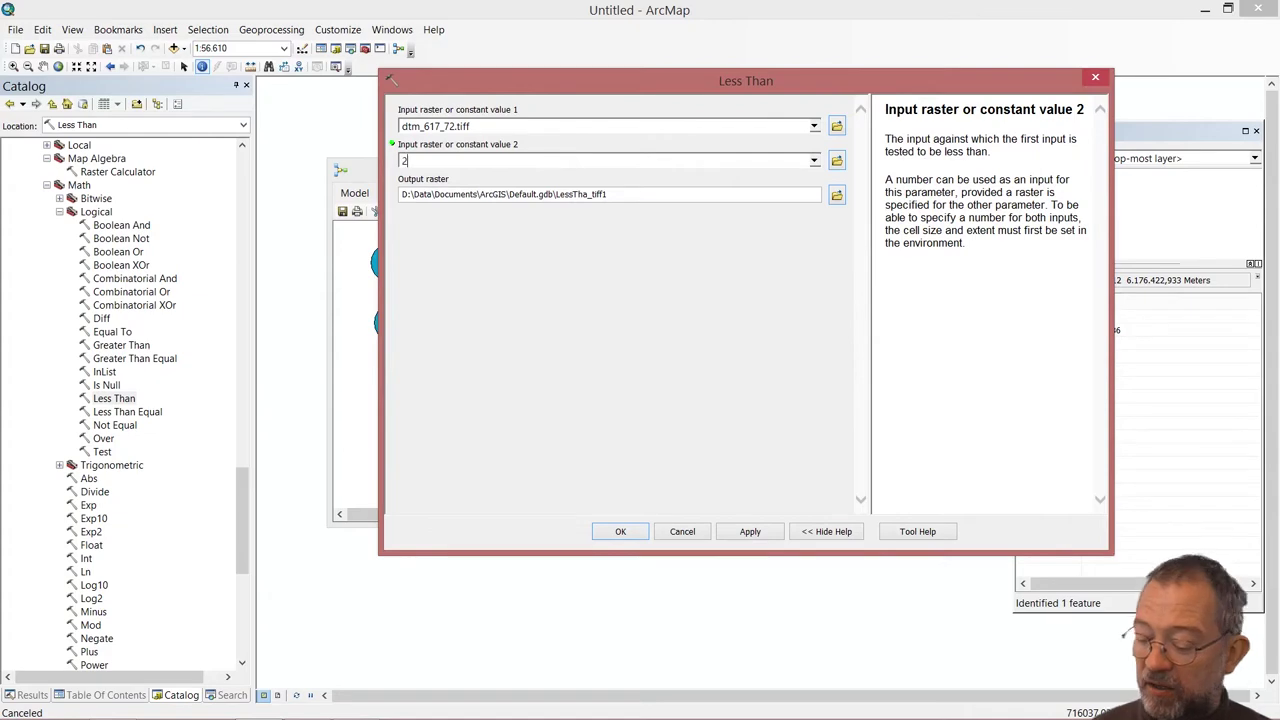
pyautogui.click(630, 535)
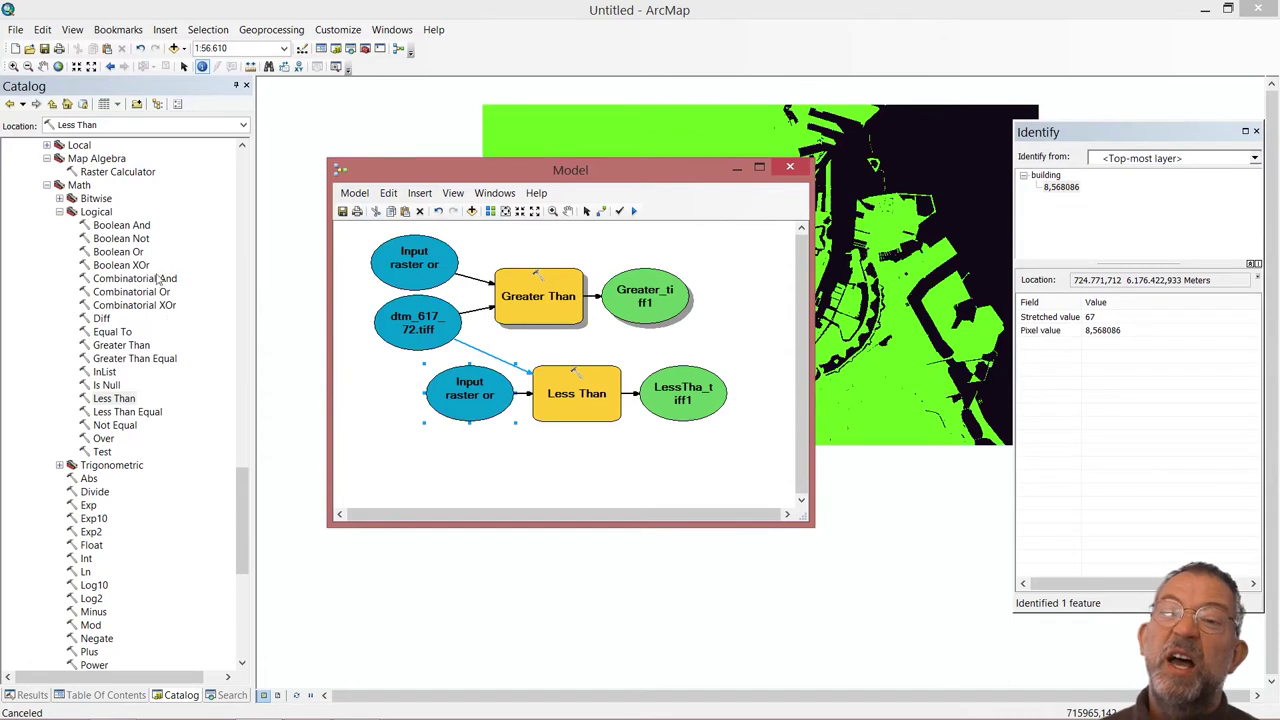
# - Add the Boolean And tool to the model and connect Greater_tiff1 and LessTha_tiff1 as its two inputs
pyautogui.moveTo(131, 230); pyautogui.dragTo(736, 342)
pyautogui.click(601, 211)
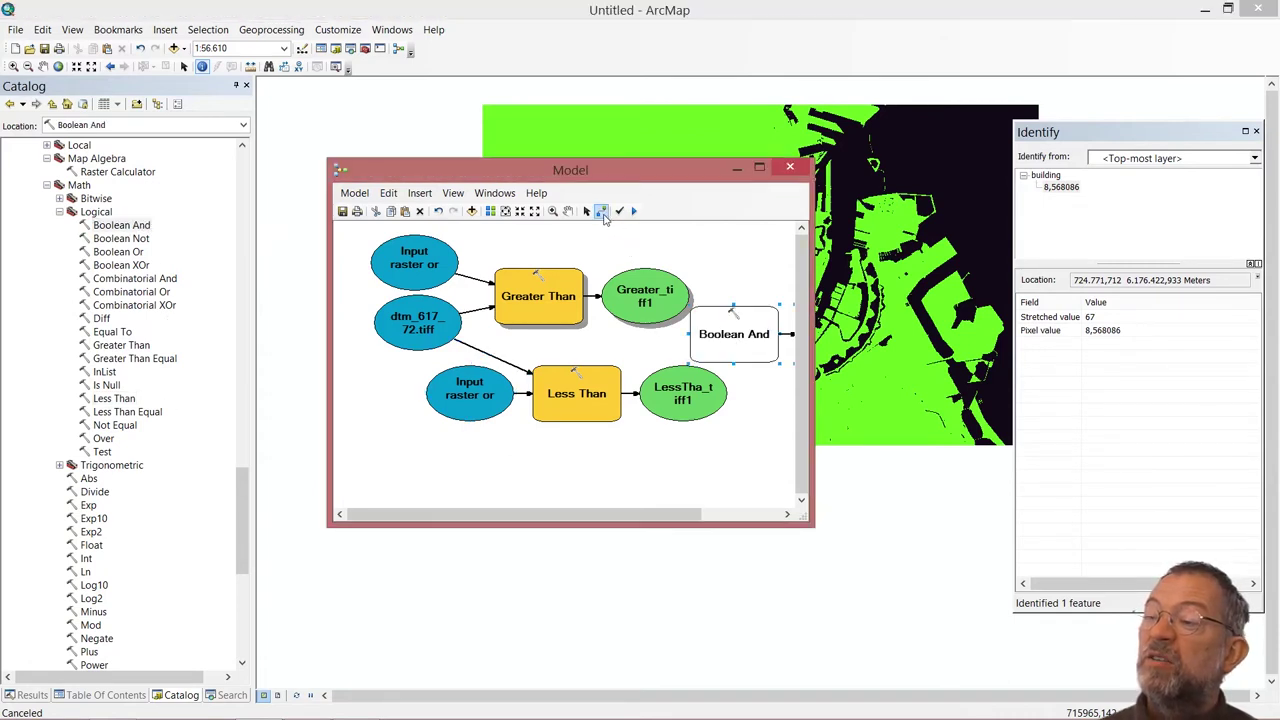
pyautogui.moveTo(665, 296); pyautogui.dragTo(738, 330)
pyautogui.click(744, 335)
pyautogui.moveTo(708, 393); pyautogui.dragTo(734, 354)
pyautogui.click(765, 380)
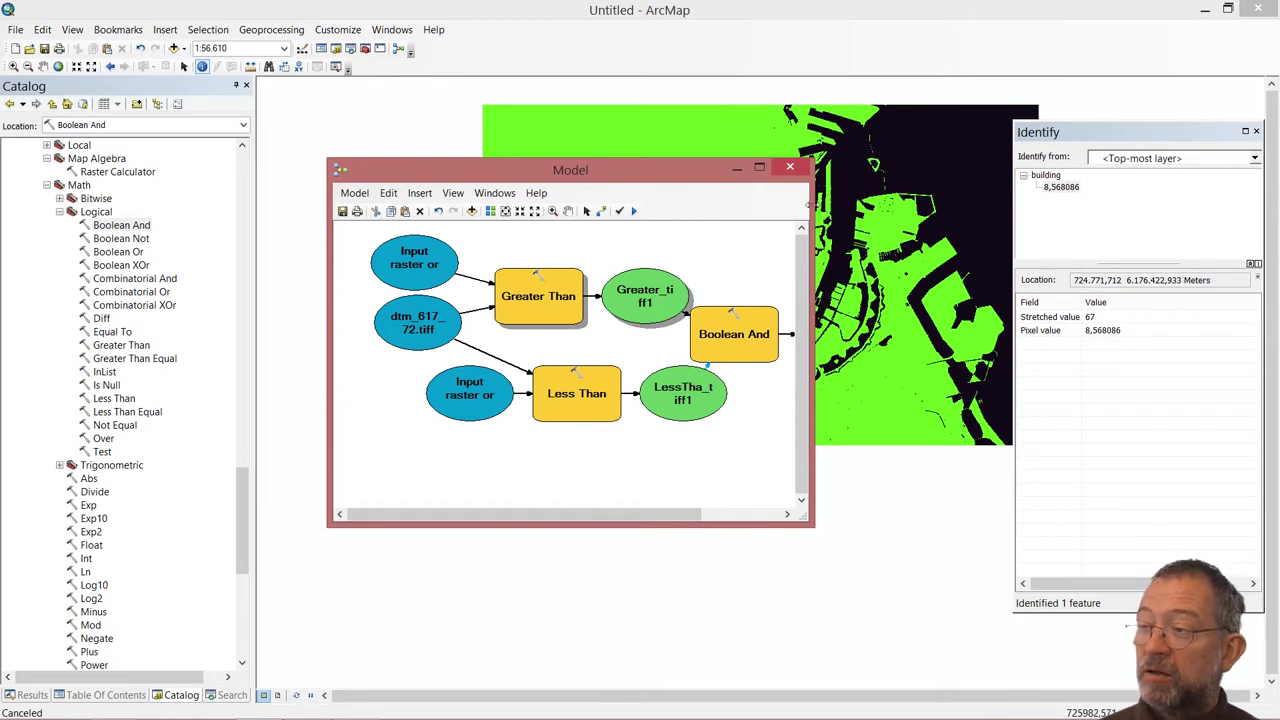
# - Widen the model window, set the Boolean And output to be added to the display, and run the model
pyautogui.moveTo(806, 204); pyautogui.dragTo(975, 206)
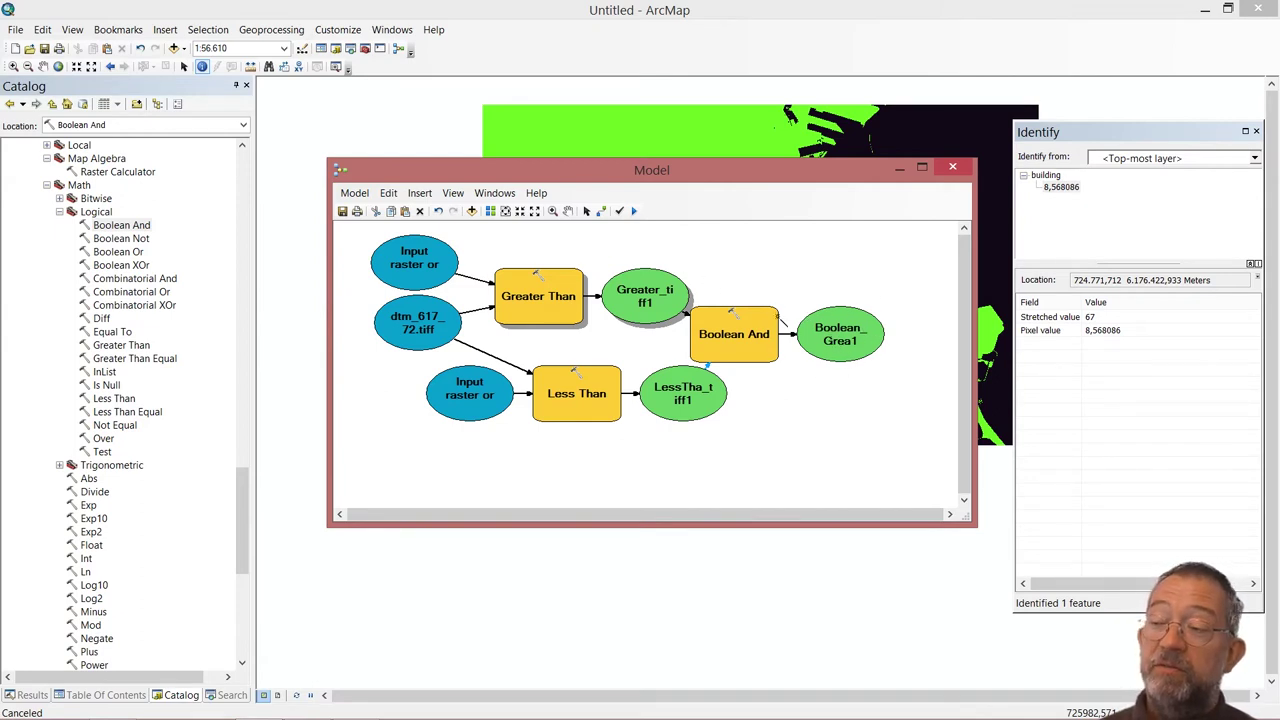
pyautogui.rightClick(829, 333)
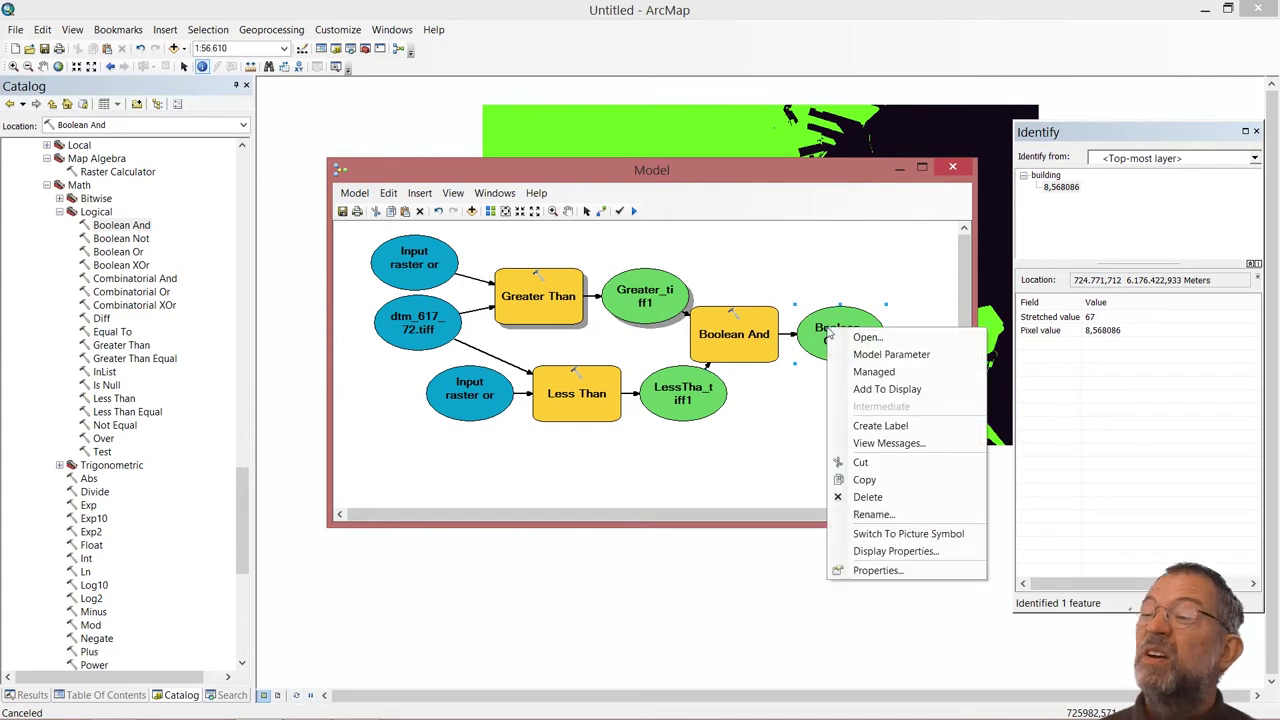
pyautogui.click(877, 389)
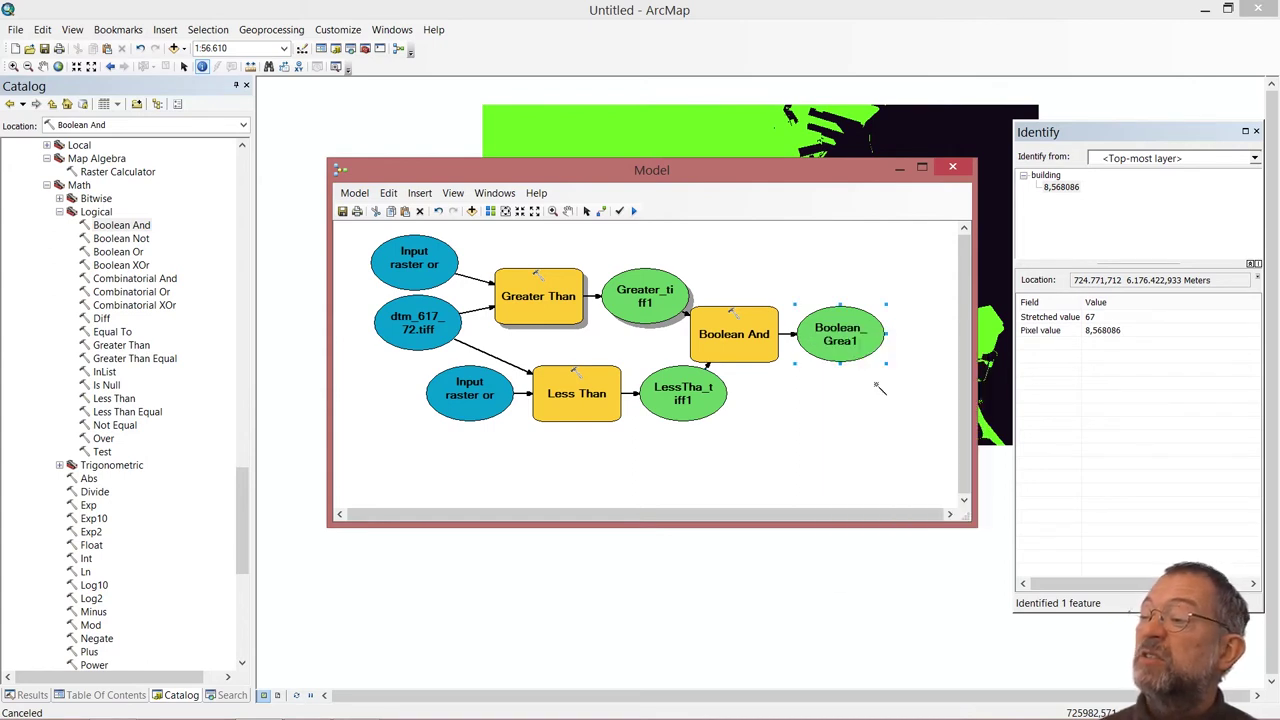
pyautogui.click(633, 212)
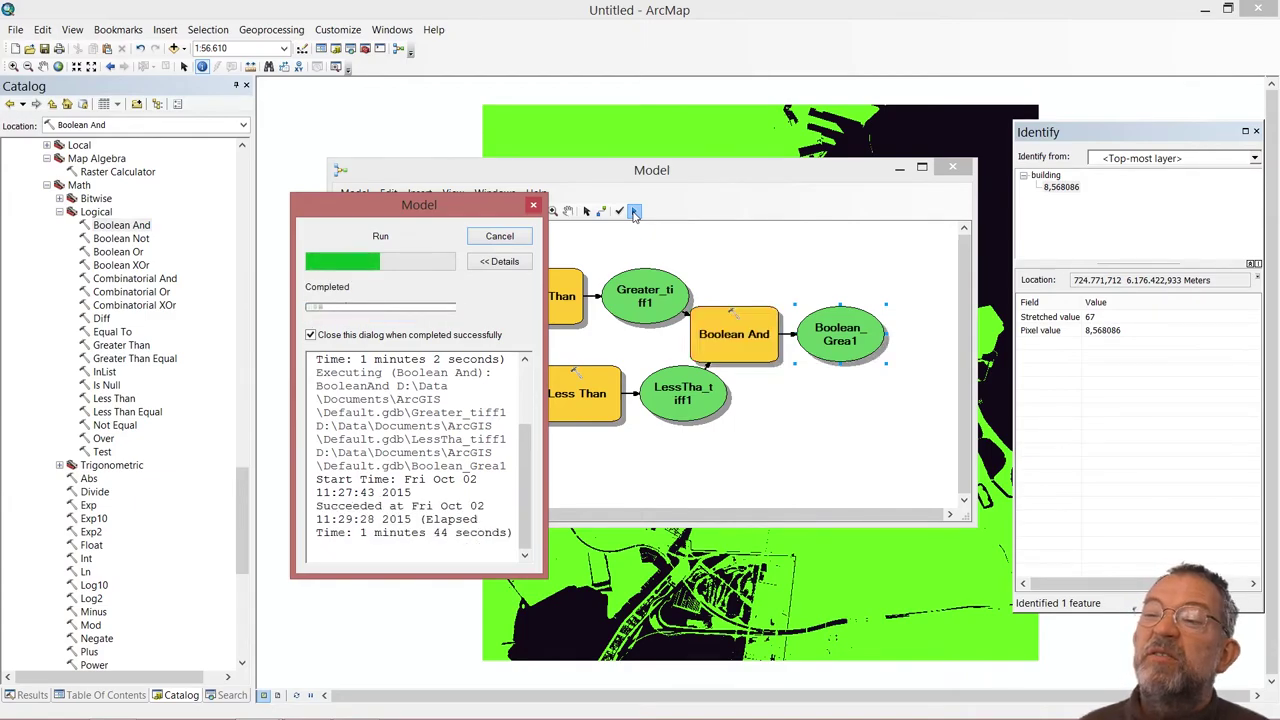
pyautogui.hotkey('alt', 'Tab')
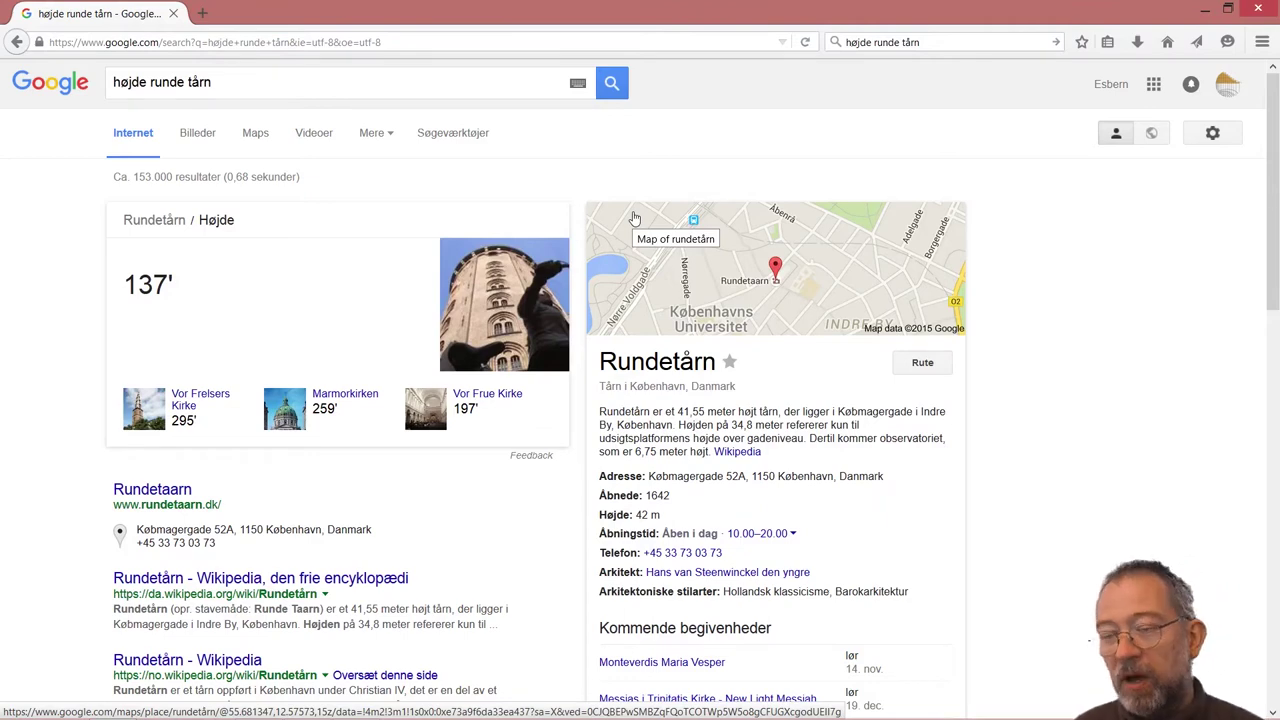
pyautogui.hotkey('alt', 'Tab')
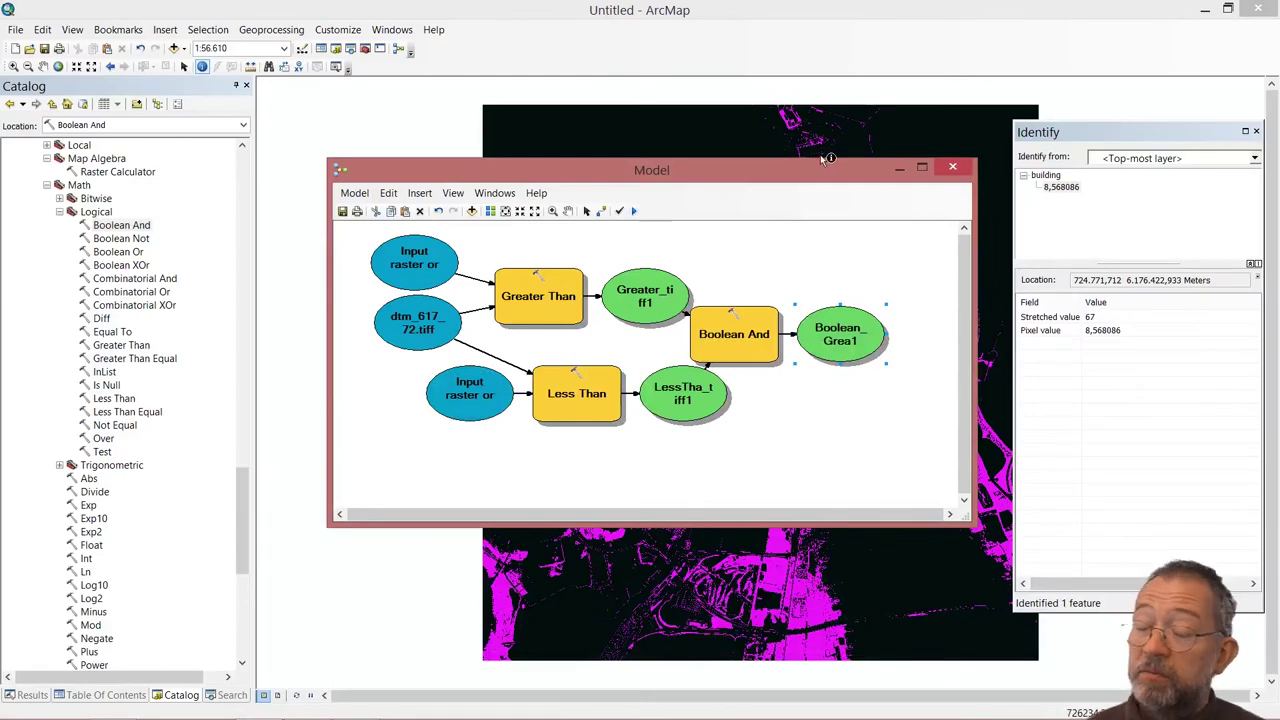
# - Add the Less Than output LessTha_tiff1 to the display and move its layer below Boolean_Grea1
pyautogui.moveTo(856, 170); pyautogui.dragTo(846, 227)
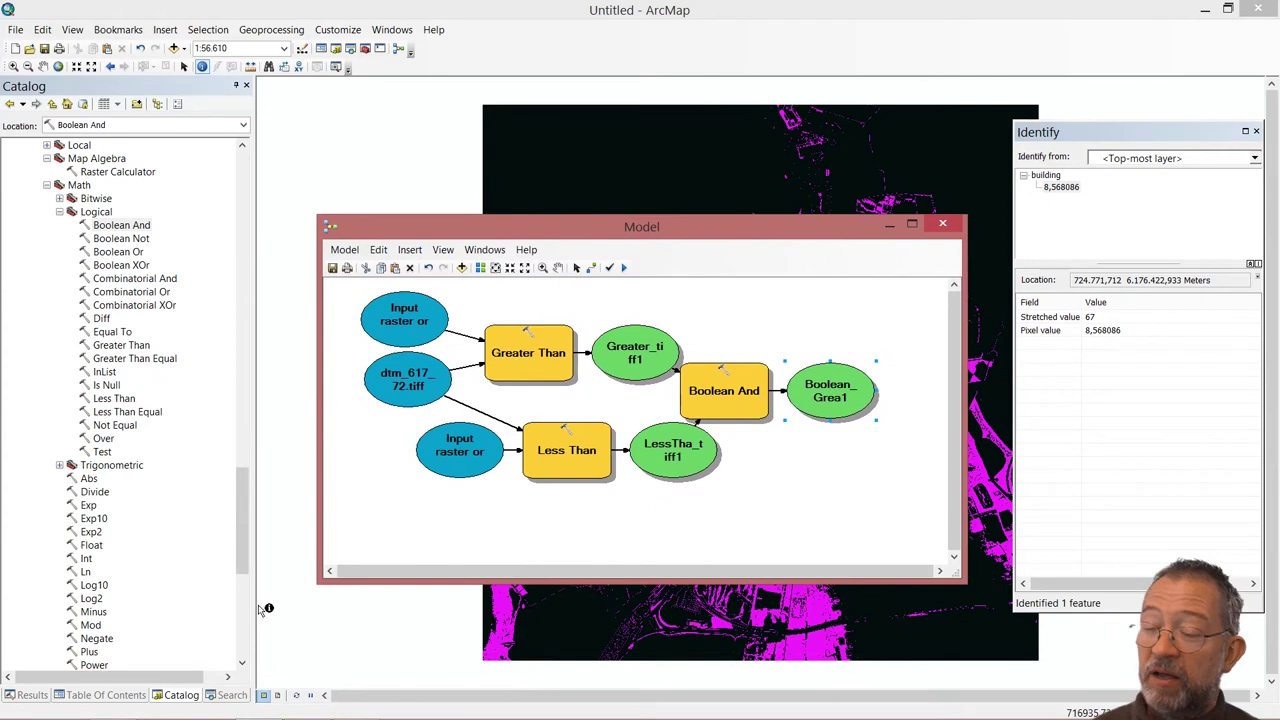
pyautogui.click(103, 695)
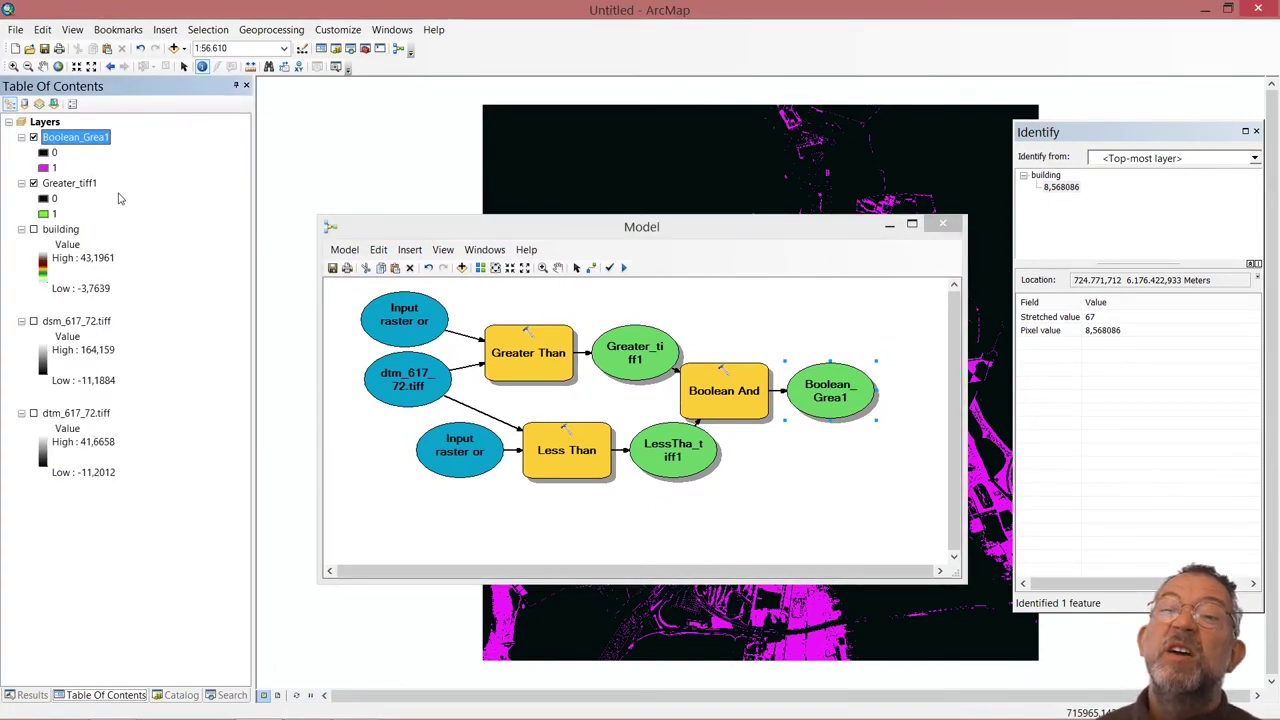
pyautogui.rightClick(679, 451)
pyautogui.click(727, 513)
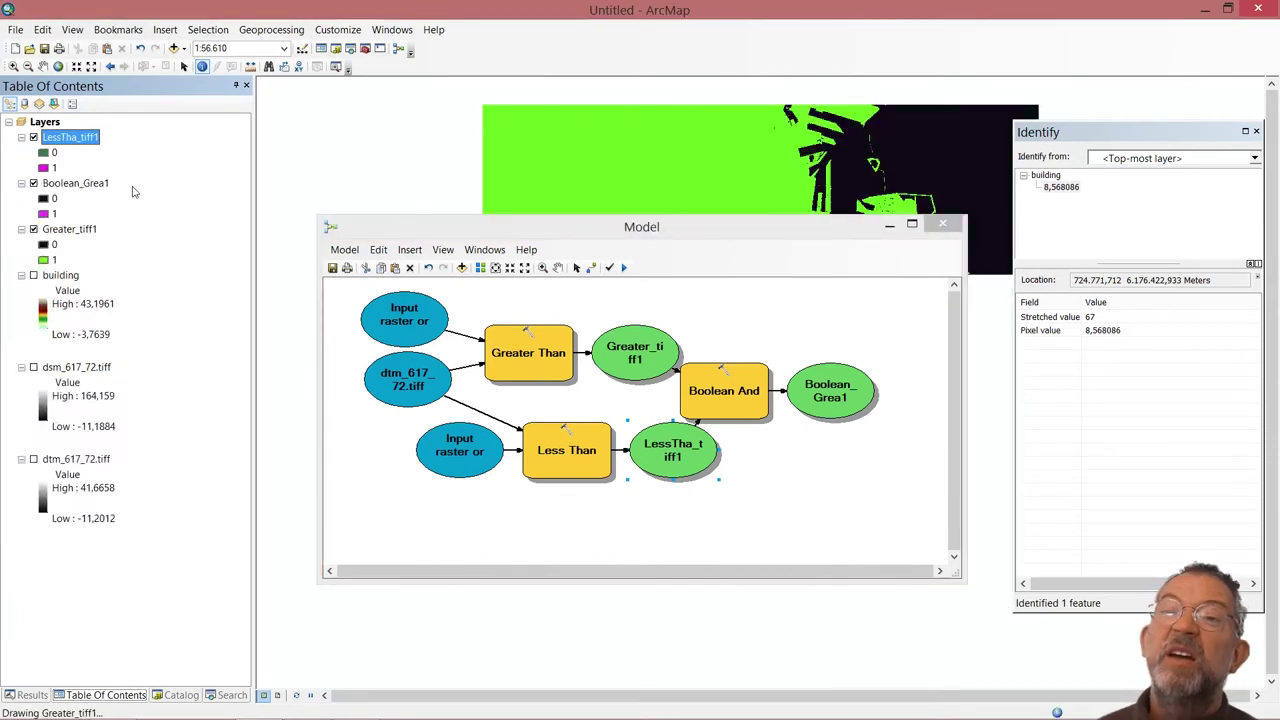
pyautogui.moveTo(80, 140); pyautogui.dragTo(78, 190)
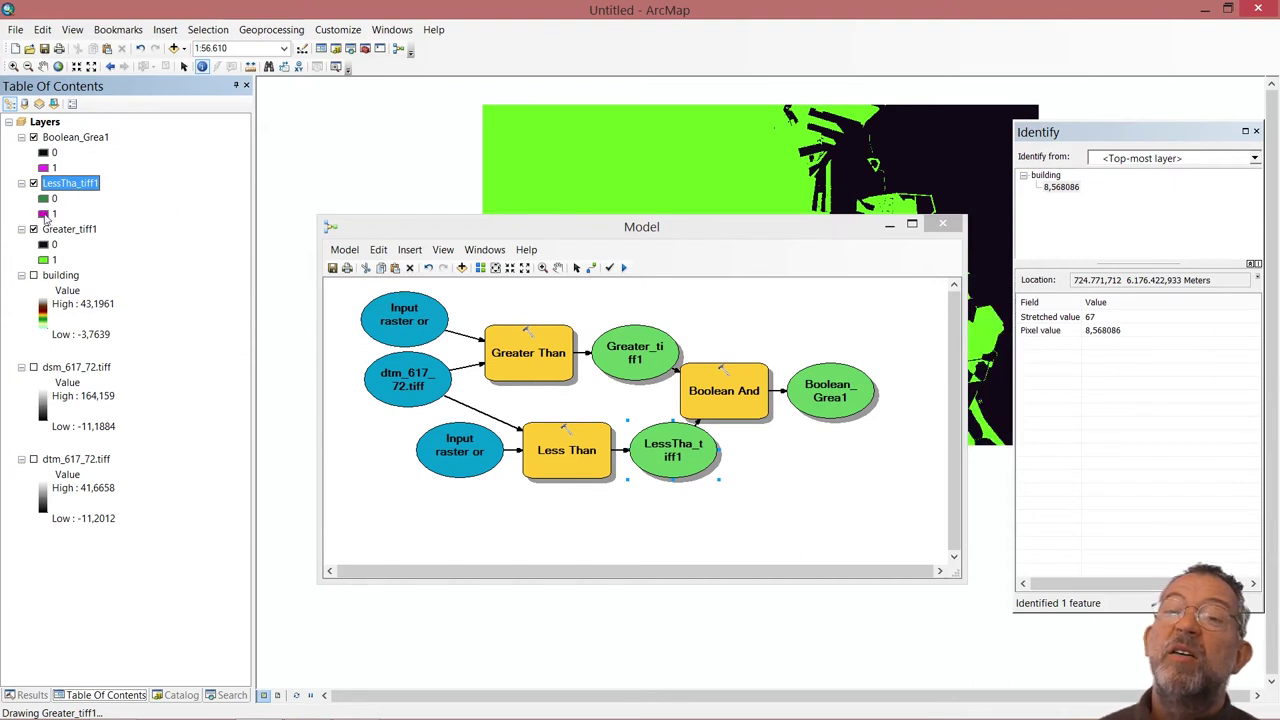
# - Uncover the map and compare Greater_tiff1, LessTha_tiff1 and Boolean_Grea1 by showing the layers one after another
pyautogui.moveTo(388, 230); pyautogui.dragTo(858, 449)
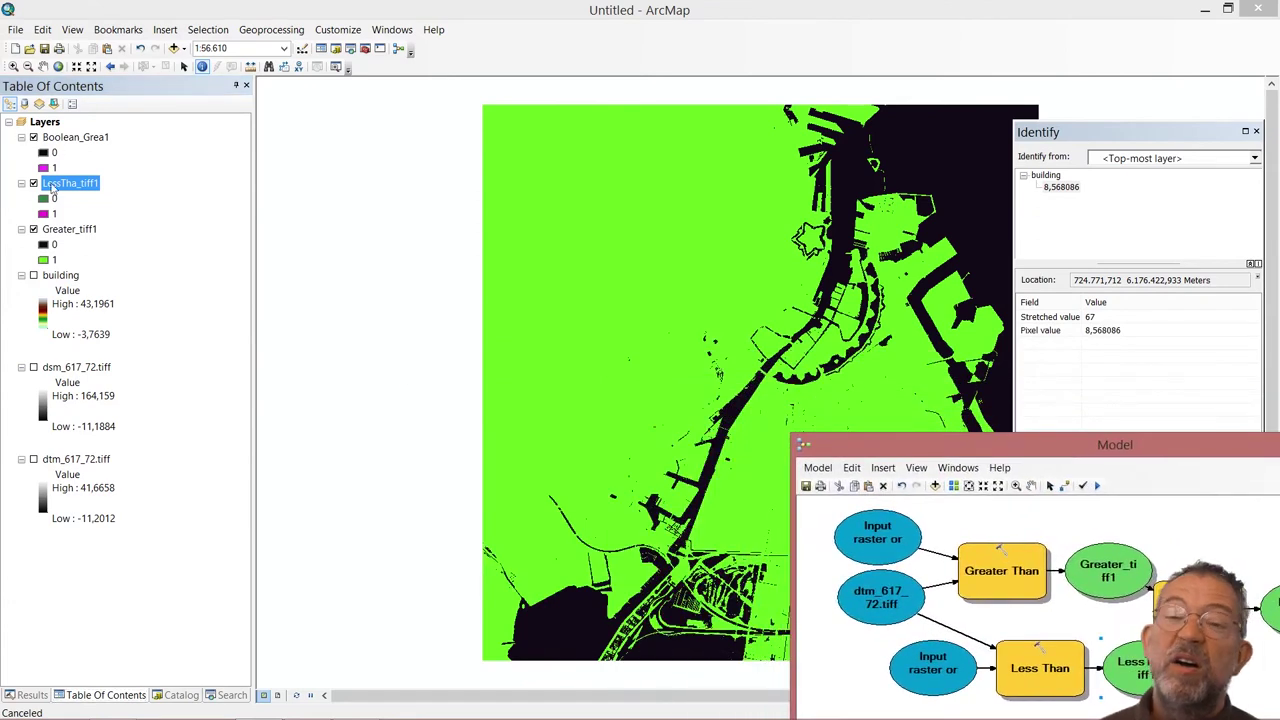
pyautogui.click(33, 183)
pyautogui.click(33, 137)
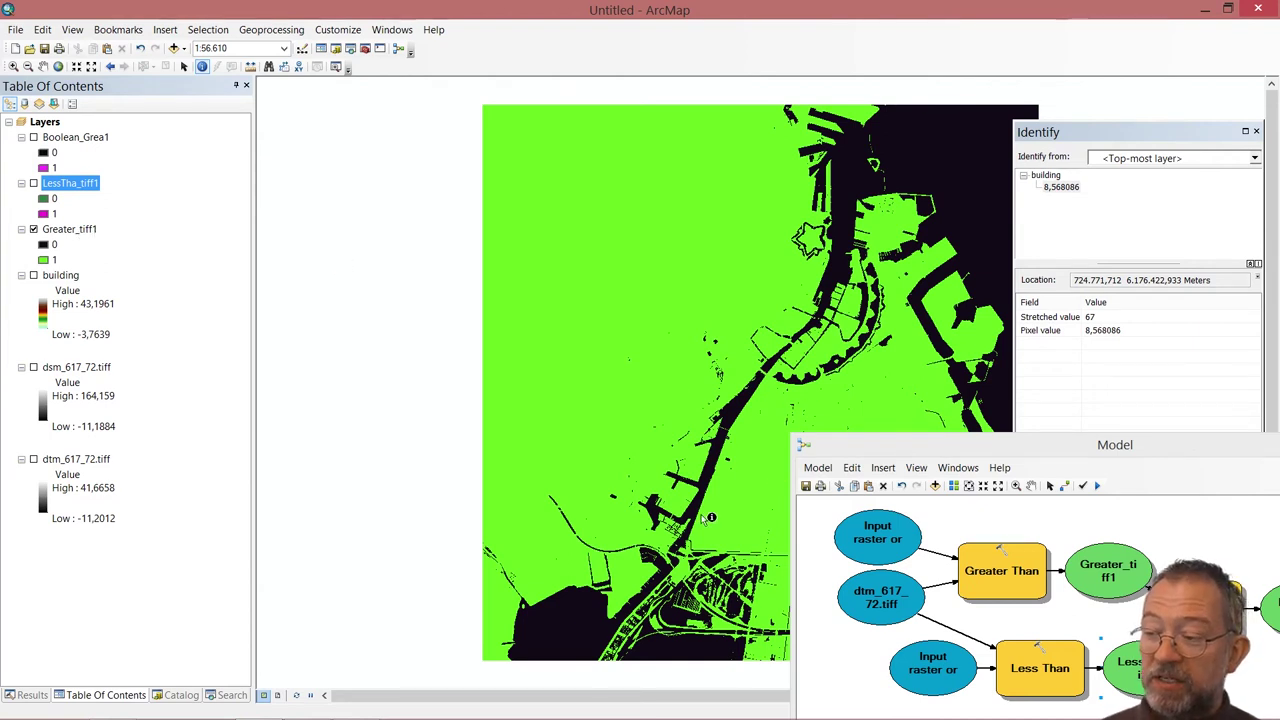
pyautogui.click(34, 184)
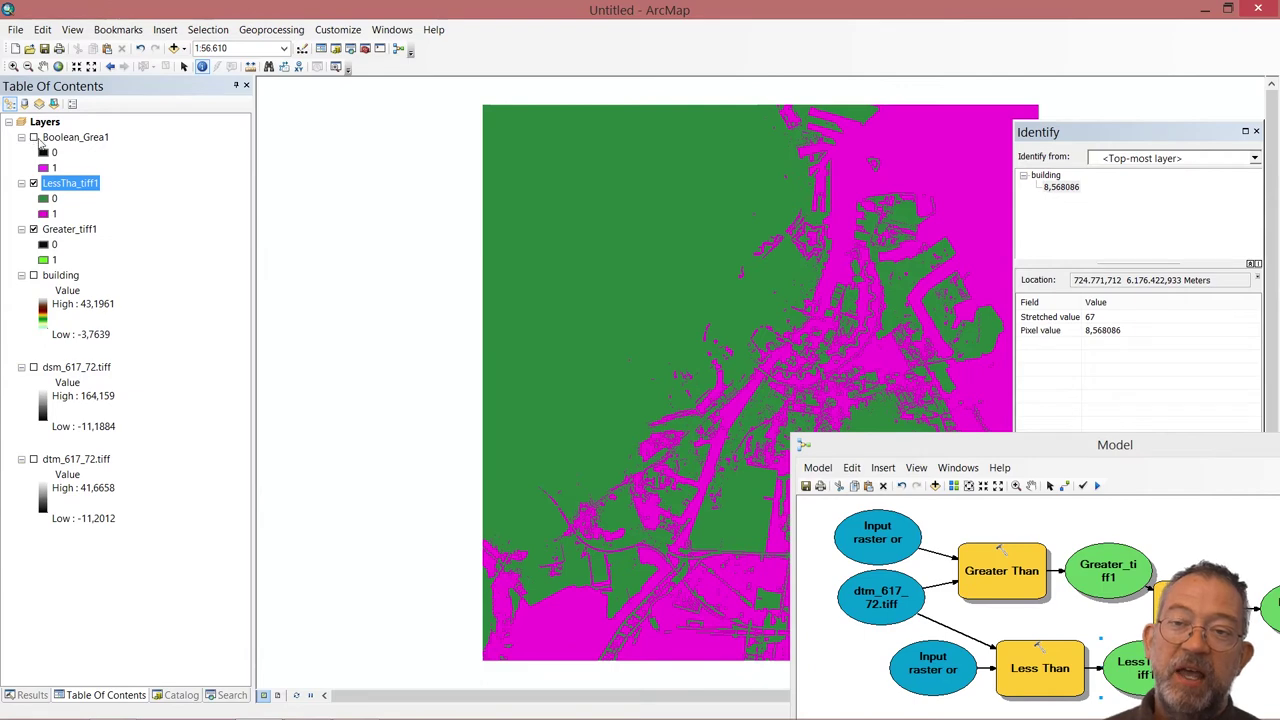
pyautogui.click(34, 138)
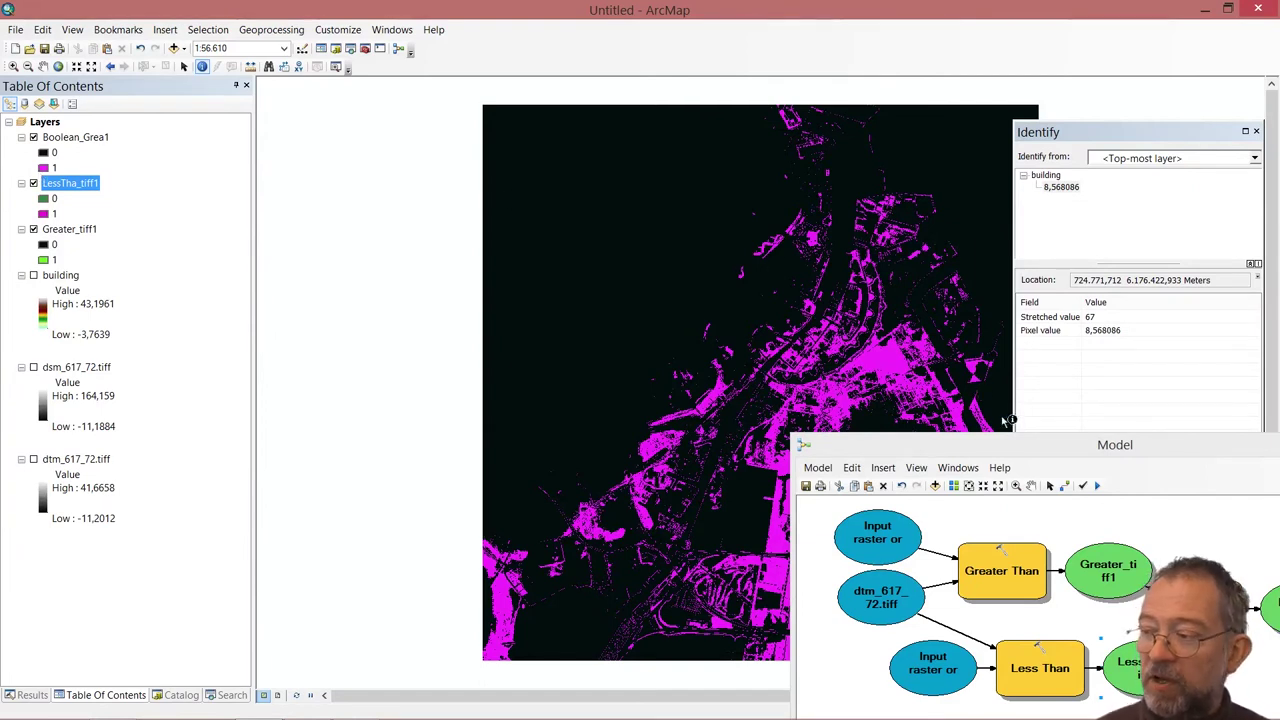
# - Bring the model window back over the map and delete all elements from the model
pyautogui.moveTo(1012, 438); pyautogui.dragTo(478, 175)
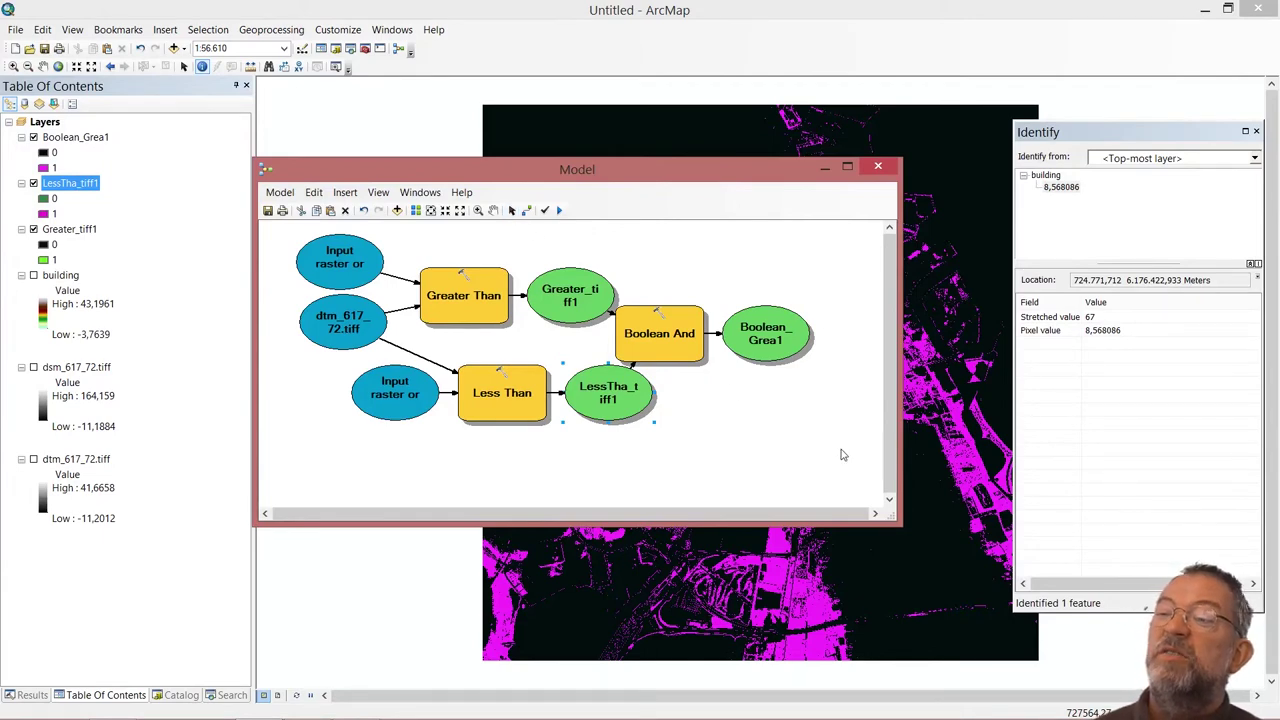
pyautogui.moveTo(841, 449); pyautogui.dragTo(278, 236)
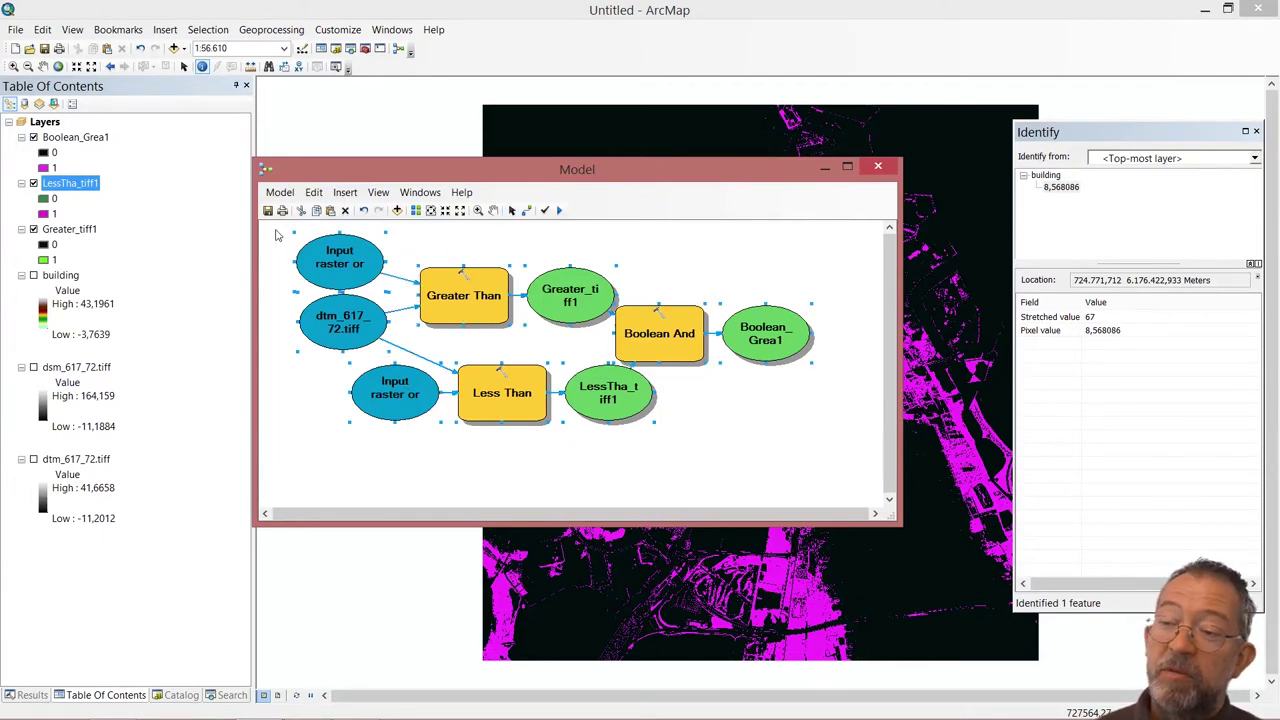
pyautogui.press('Delete')
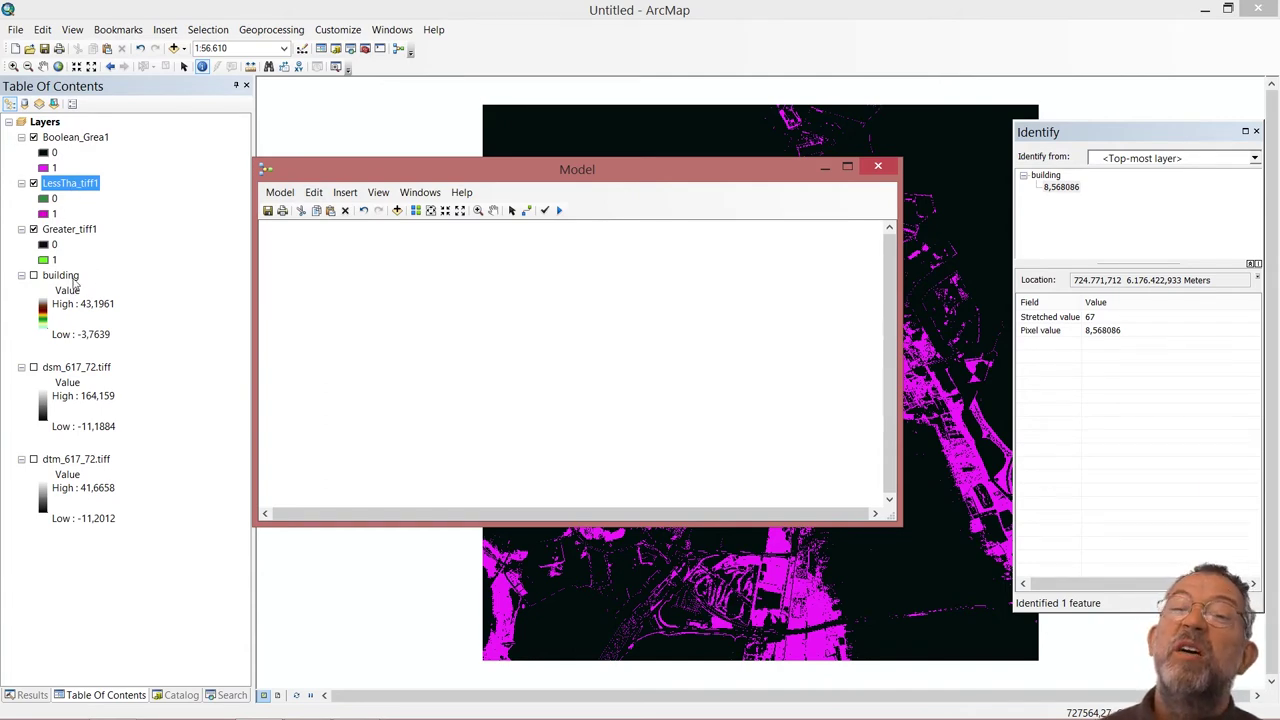
# - Add the dtm_617_72.tiff layer and the Raster Calculator tool from the Map Algebra toolset to the empty model
pyautogui.click(76, 460)
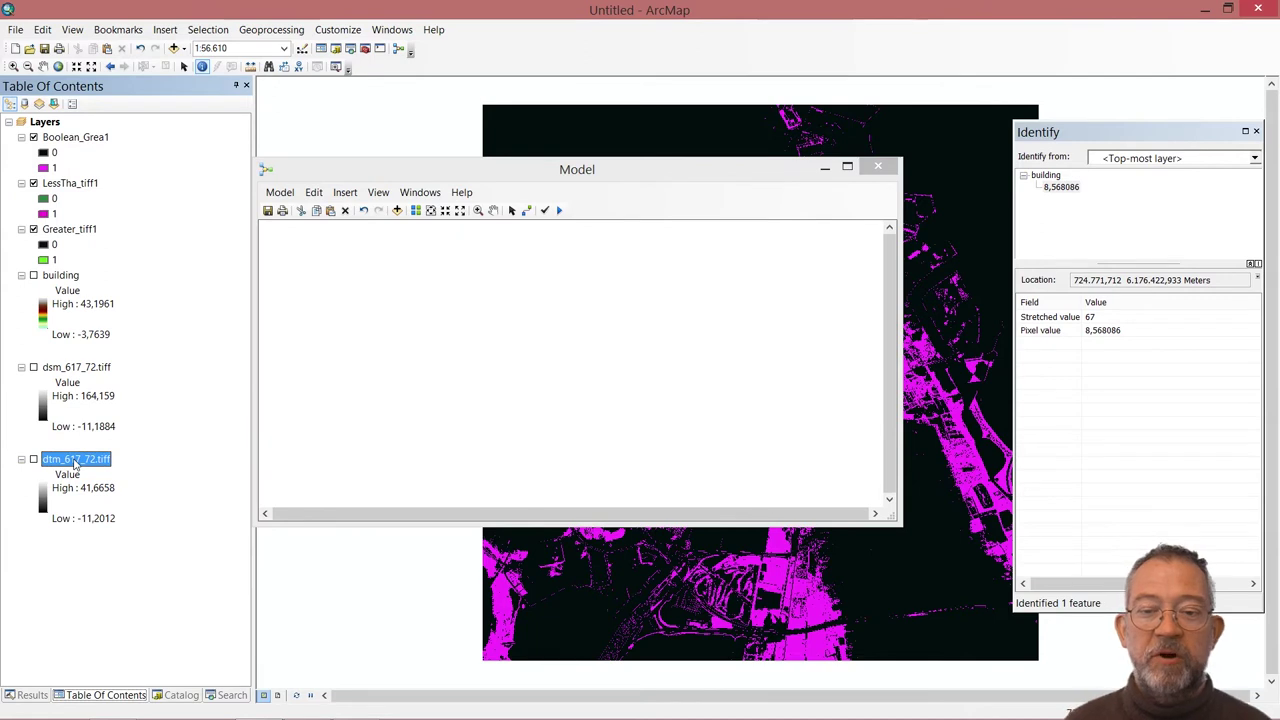
pyautogui.moveTo(76, 463); pyautogui.dragTo(358, 318)
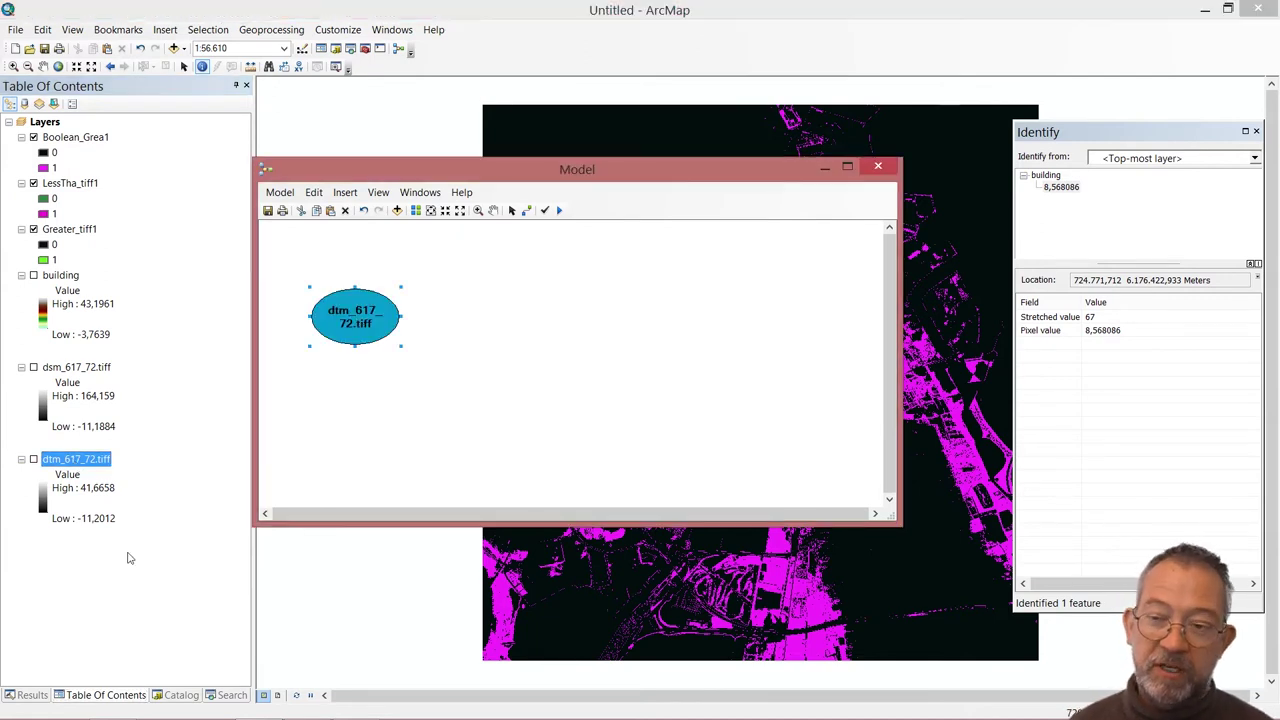
pyautogui.click(176, 695)
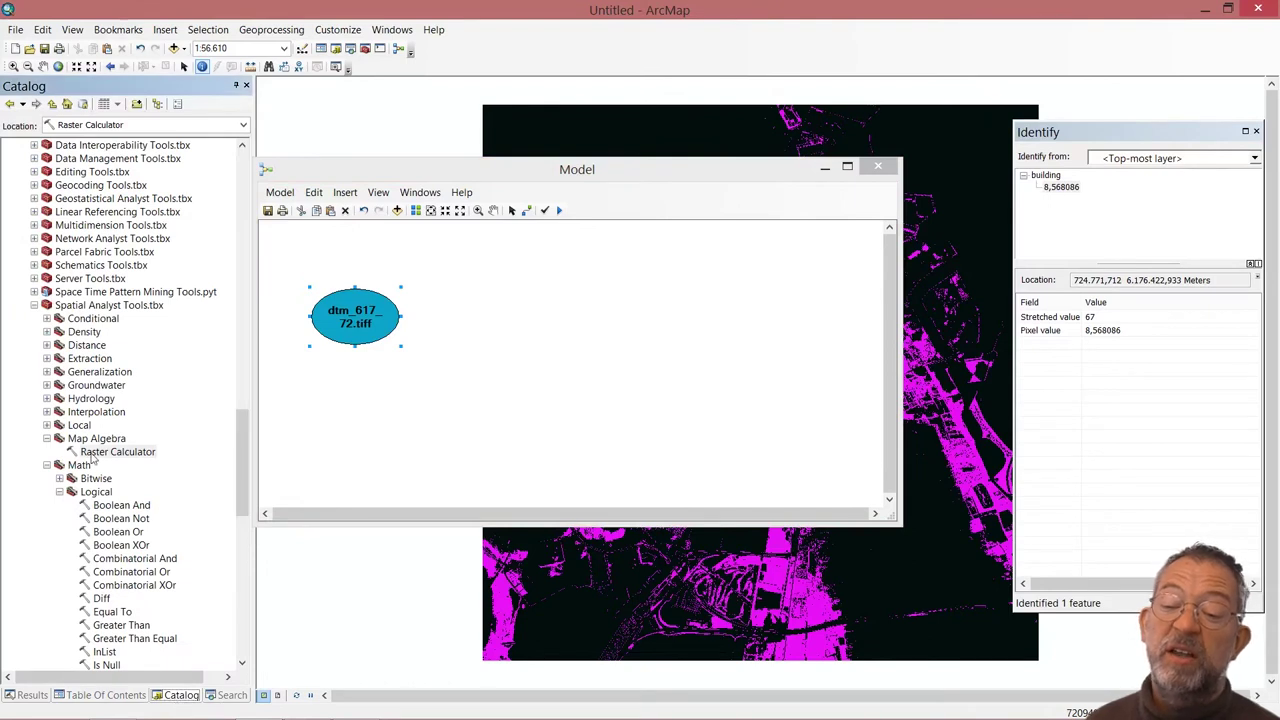
pyautogui.moveTo(95, 455); pyautogui.dragTo(530, 326)
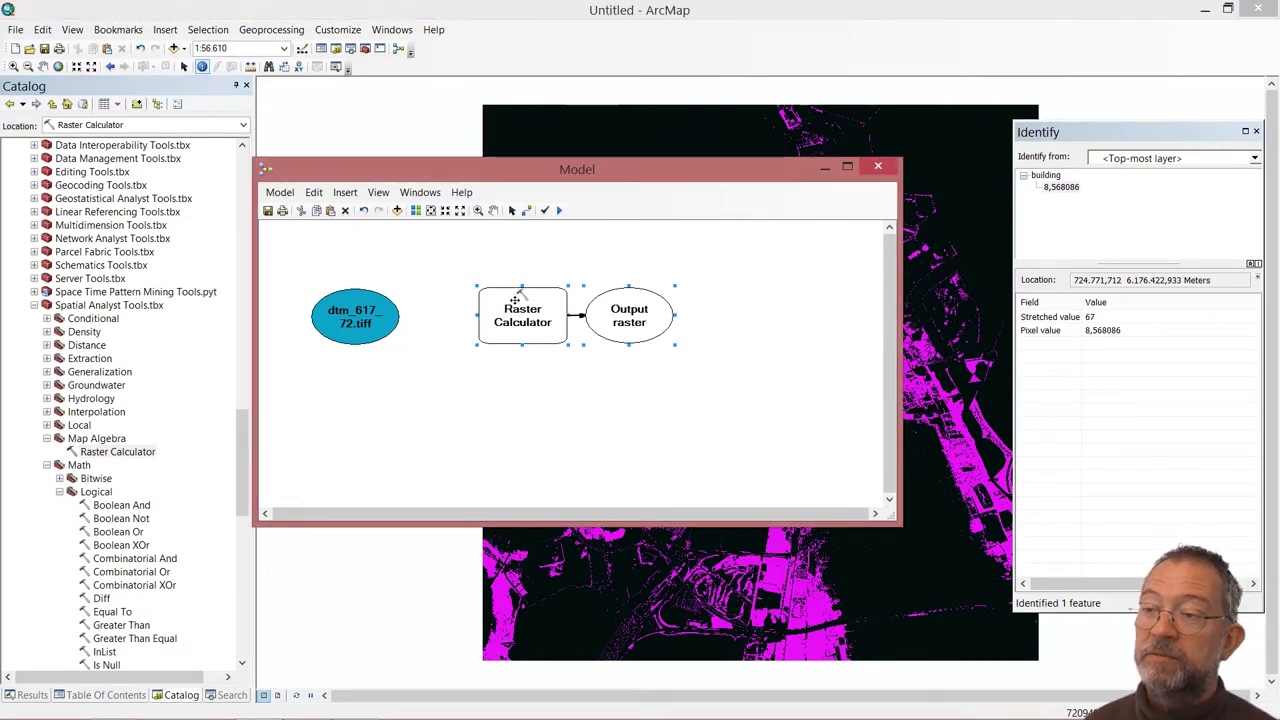
# - Start the Raster Calculator expression with the model variable dtm_617_72.tiff greater than 0.5
pyautogui.doubleClick(516, 305)
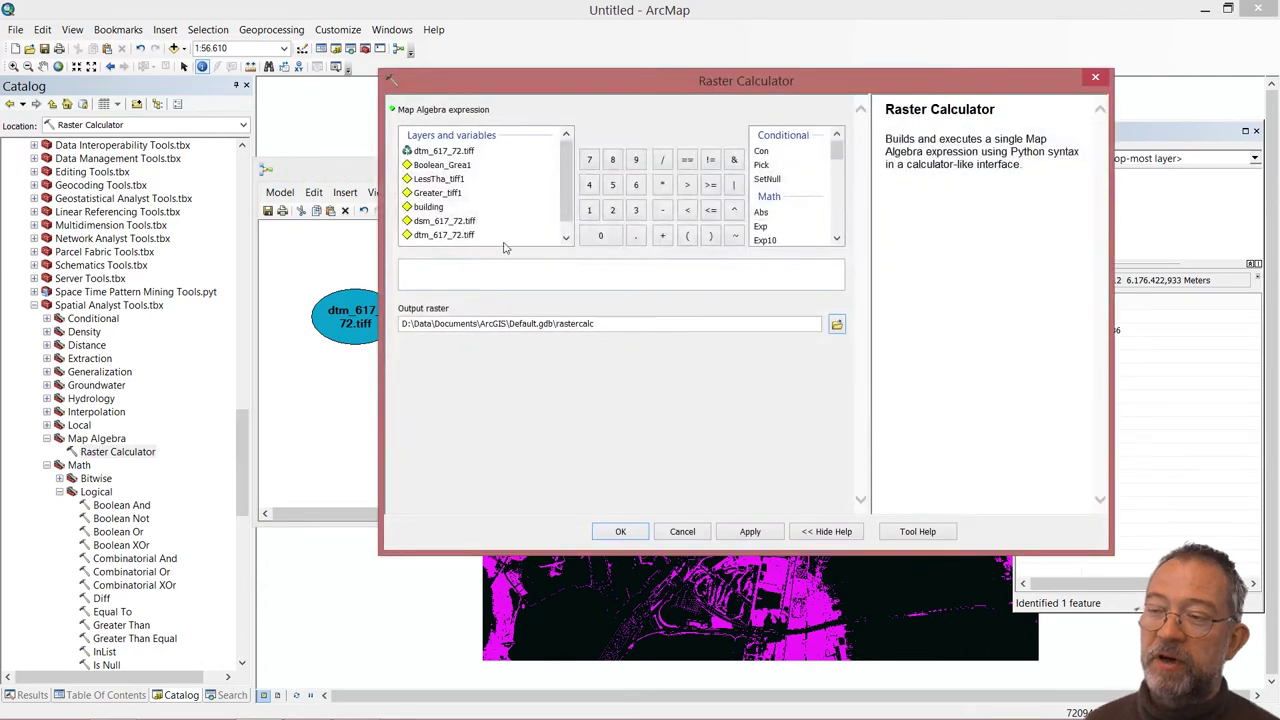
pyautogui.doubleClick(448, 151)
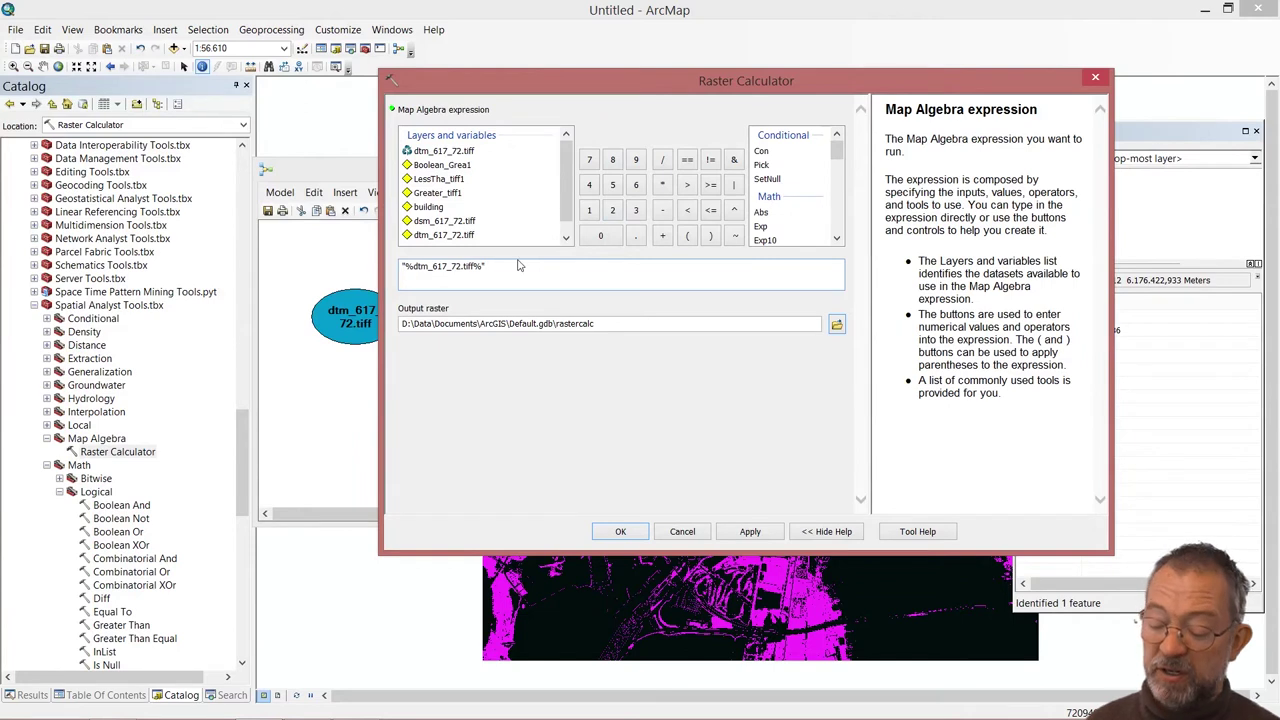
pyautogui.write('<')
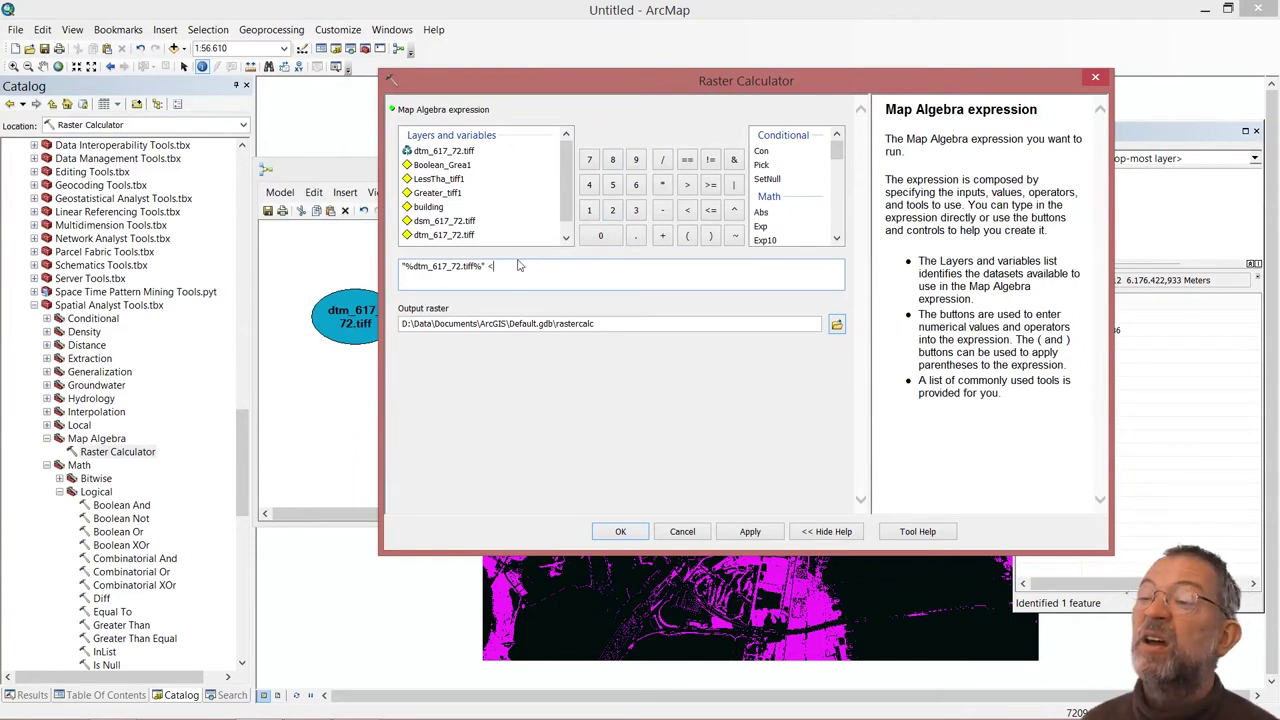
pyautogui.press('BackSpace')
pyautogui.write('>')
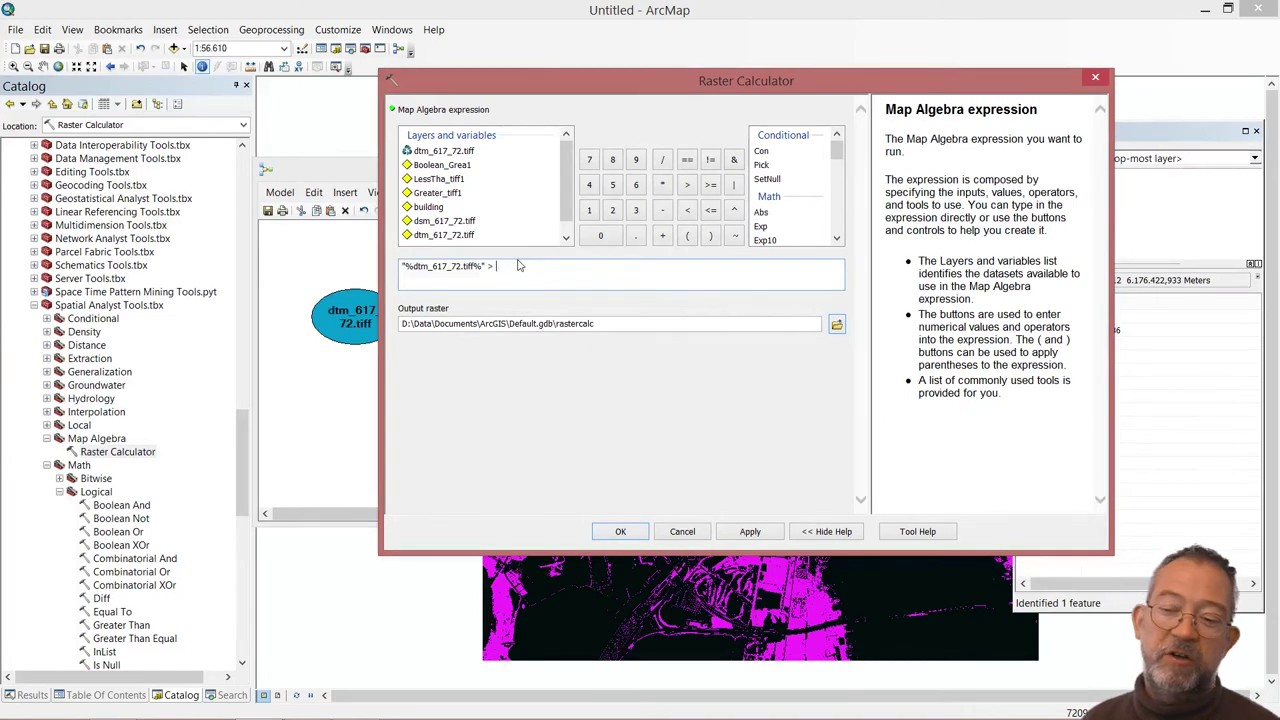
pyautogui.write('0.5')
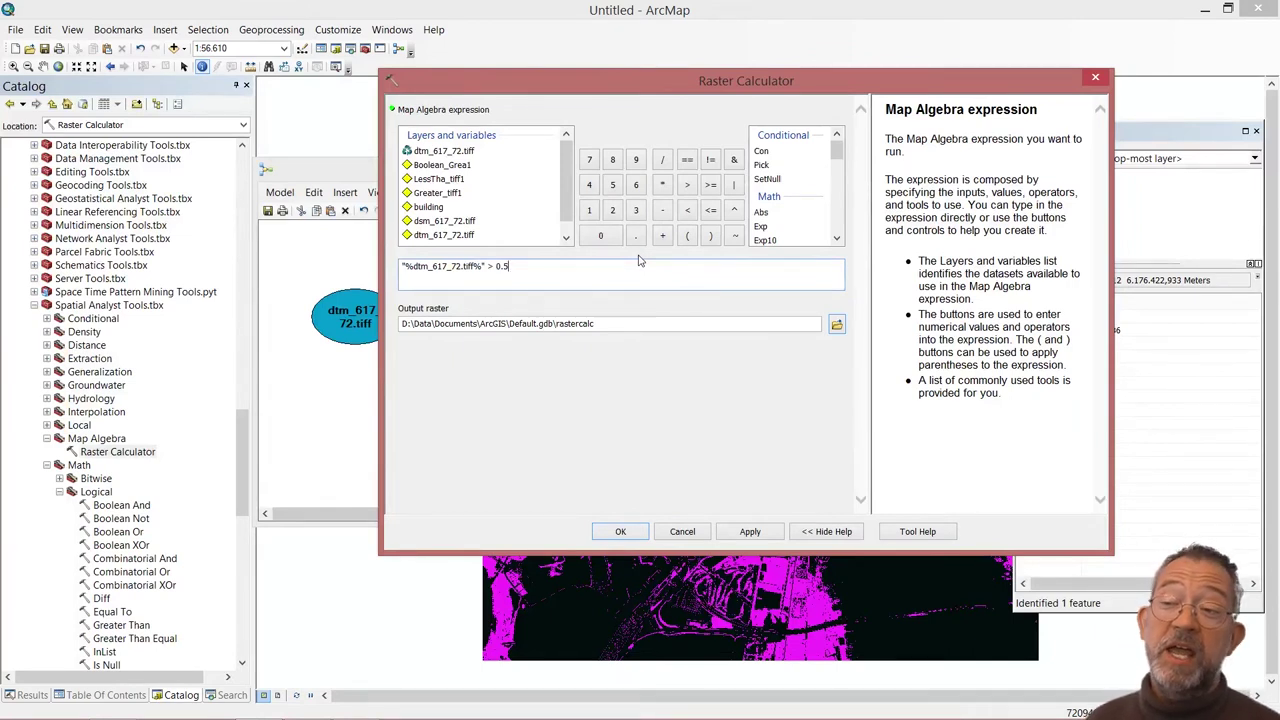
pyautogui.write('&')
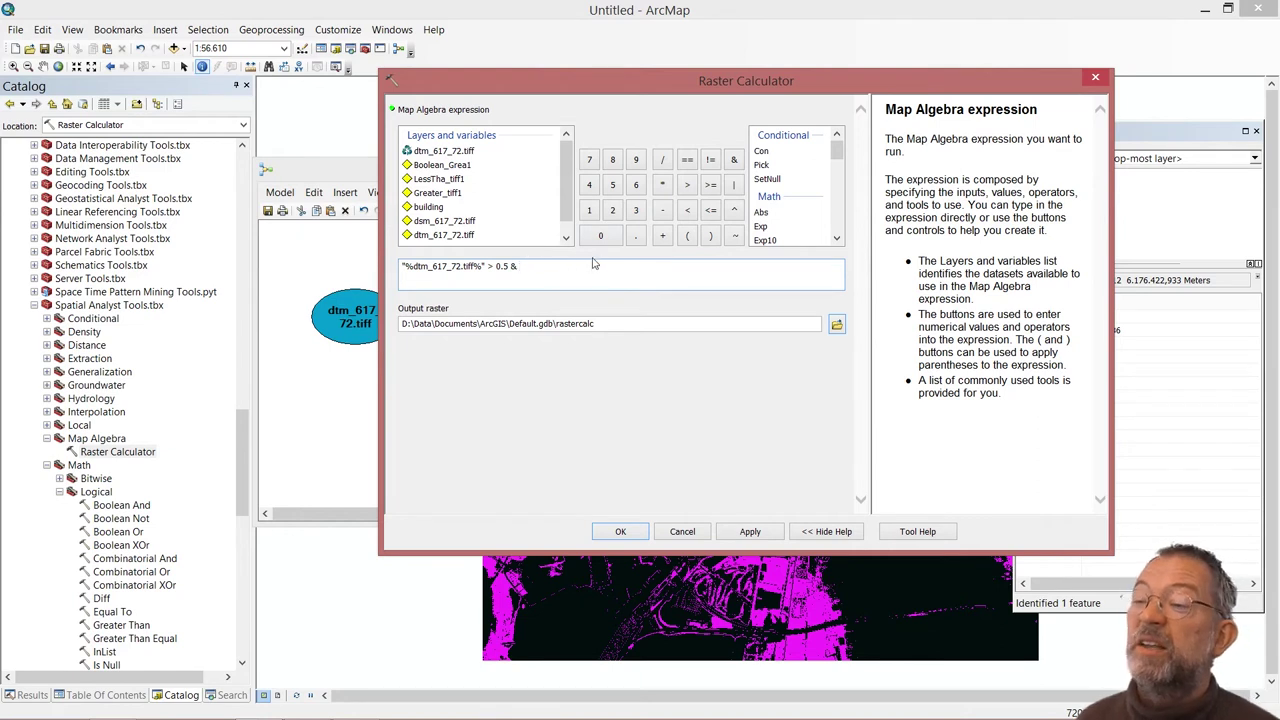
pyautogui.doubleClick(463, 151)
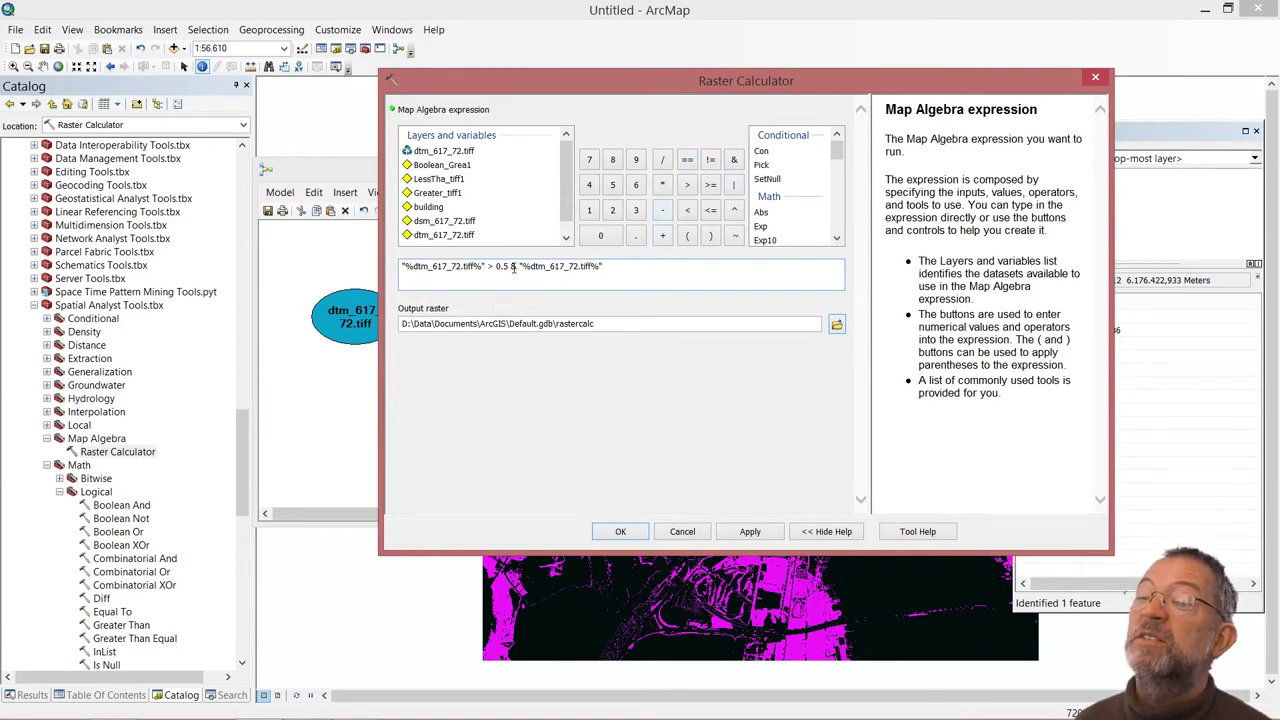
pyautogui.moveTo(510, 266); pyautogui.dragTo(629, 295)
pyautogui.press('Delete')
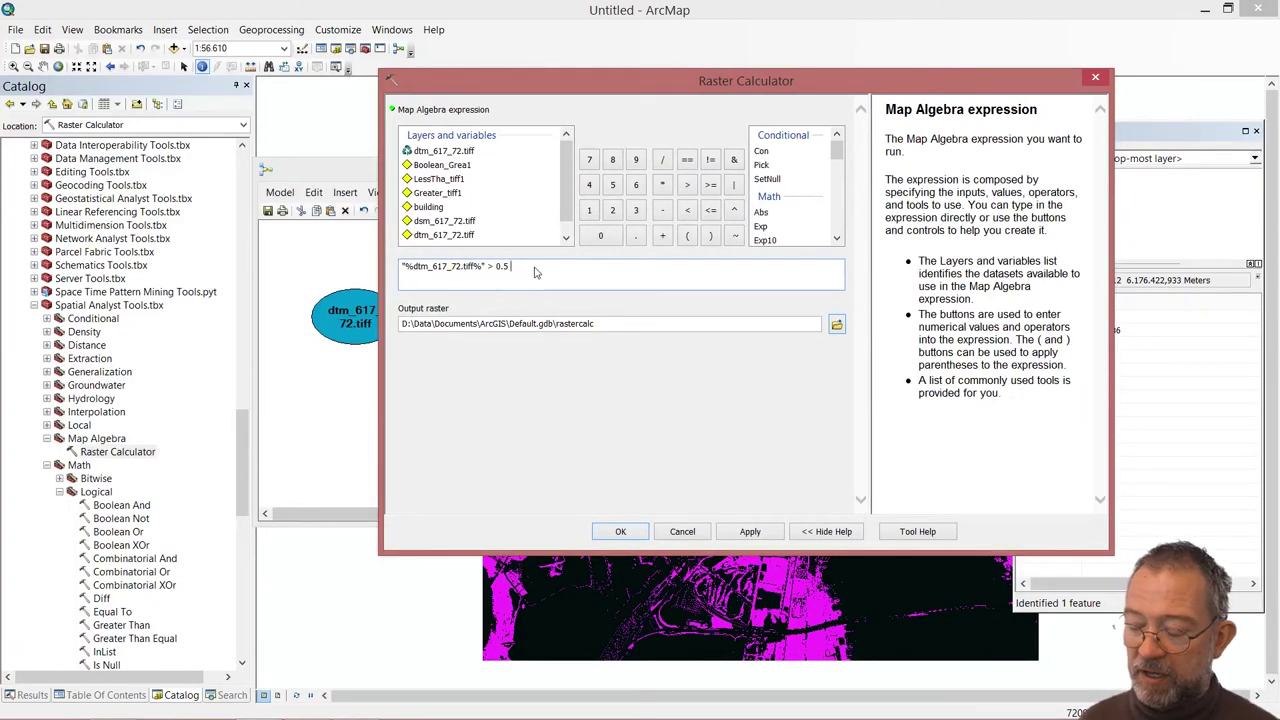
# - Enclose the greater-than 0.5 condition of the map algebra expression in parentheses
pyautogui.write(')')
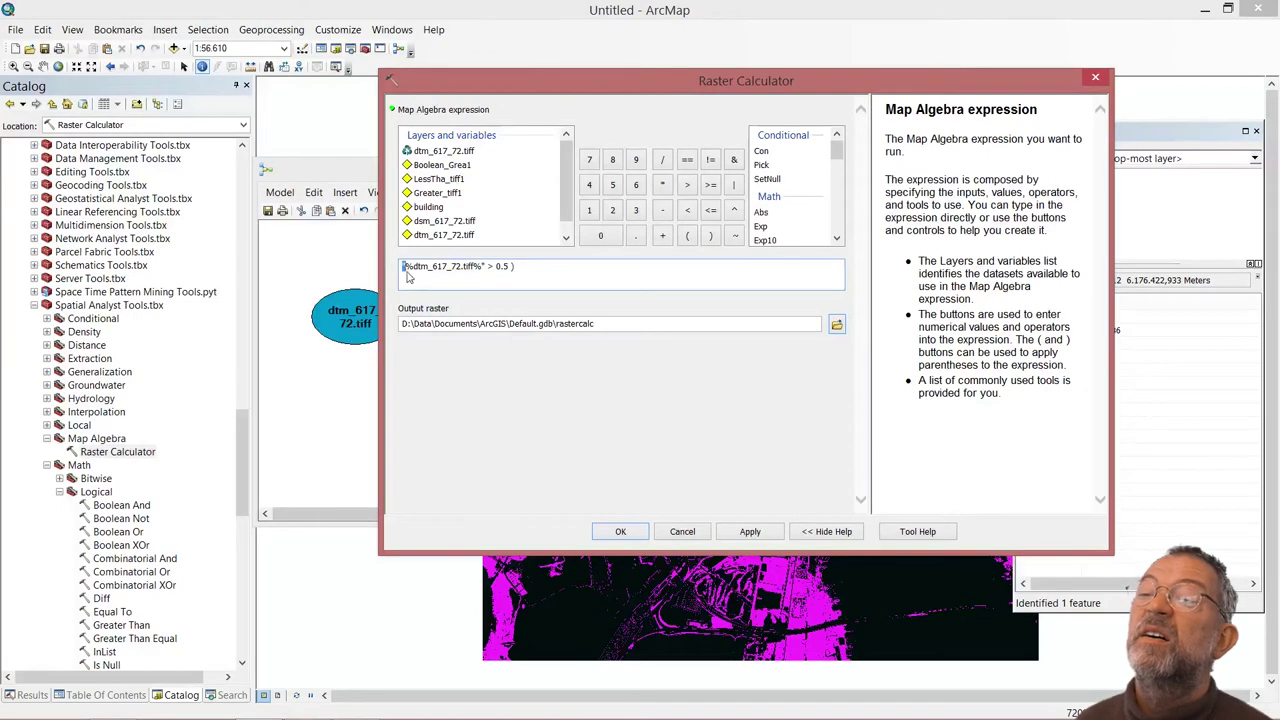
pyautogui.write('(')
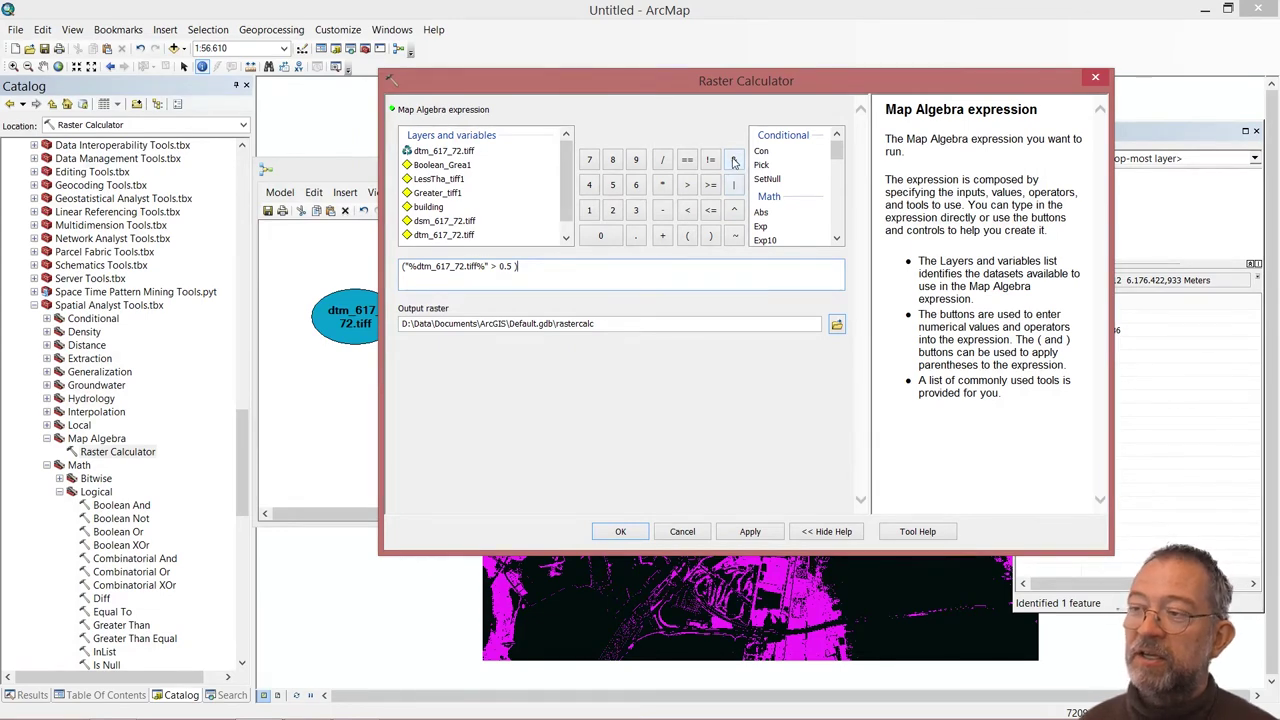
pyautogui.hotkey('alt', 'Tab')
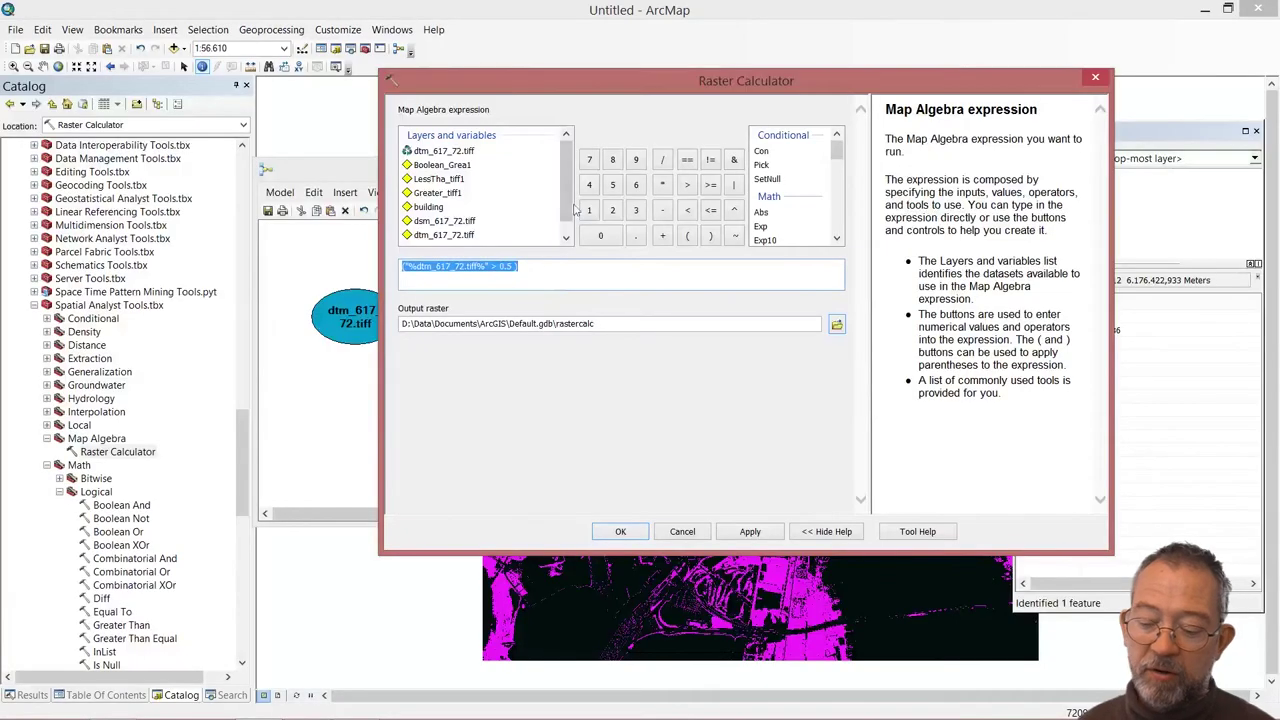
# - Complete the expression with & ("%dtm_617_72.tiff%" < 2) and accept the Raster Calculator settings
pyautogui.click(601, 267)
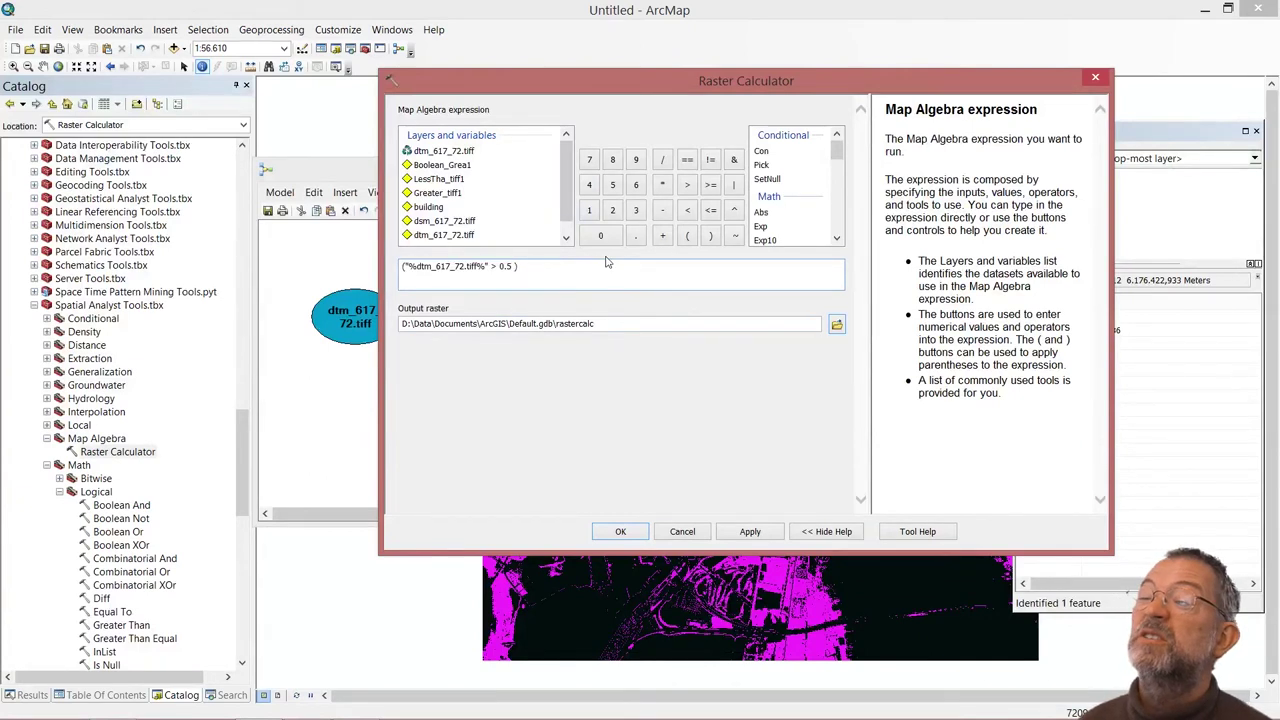
pyautogui.click(734, 160)
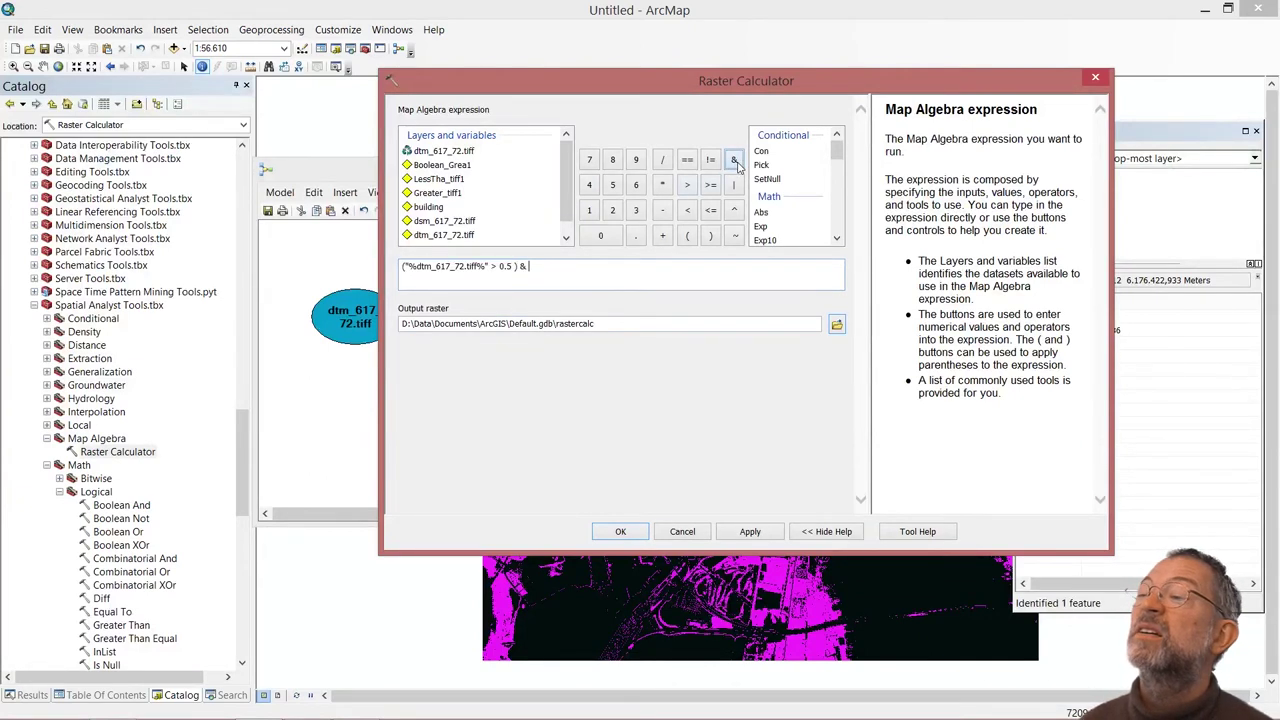
pyautogui.write('(')
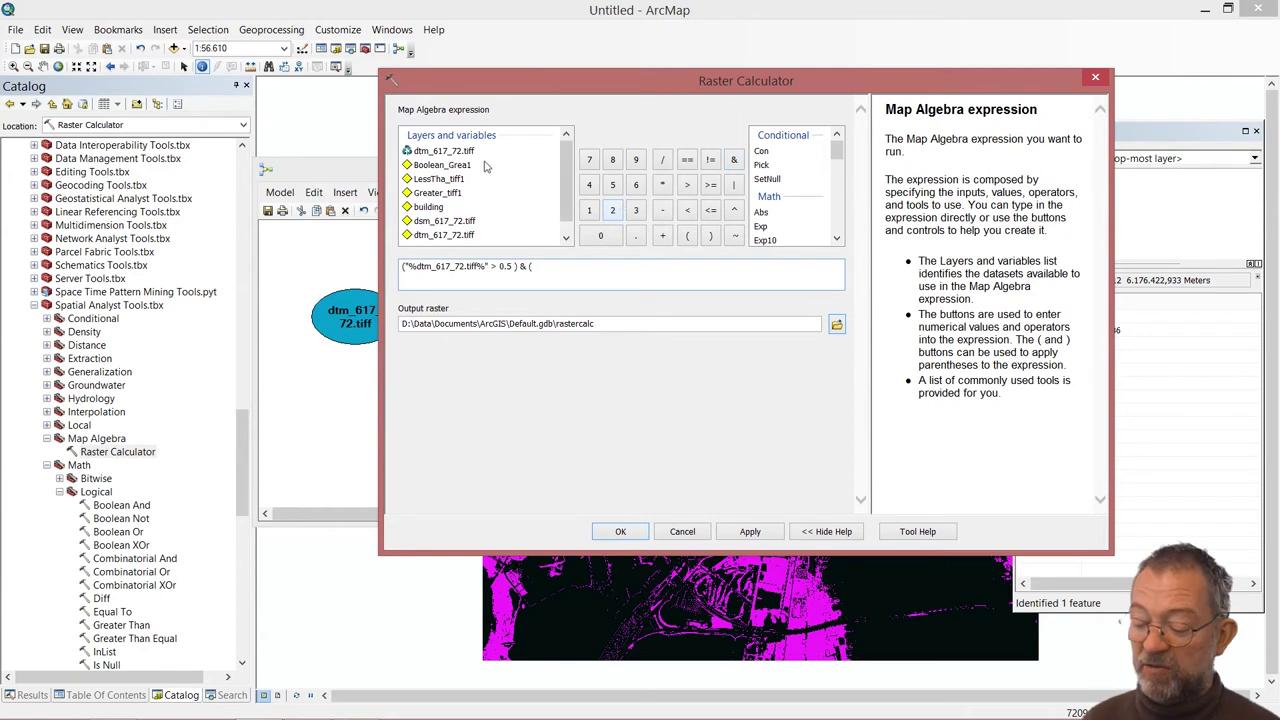
pyautogui.doubleClick(443, 151)
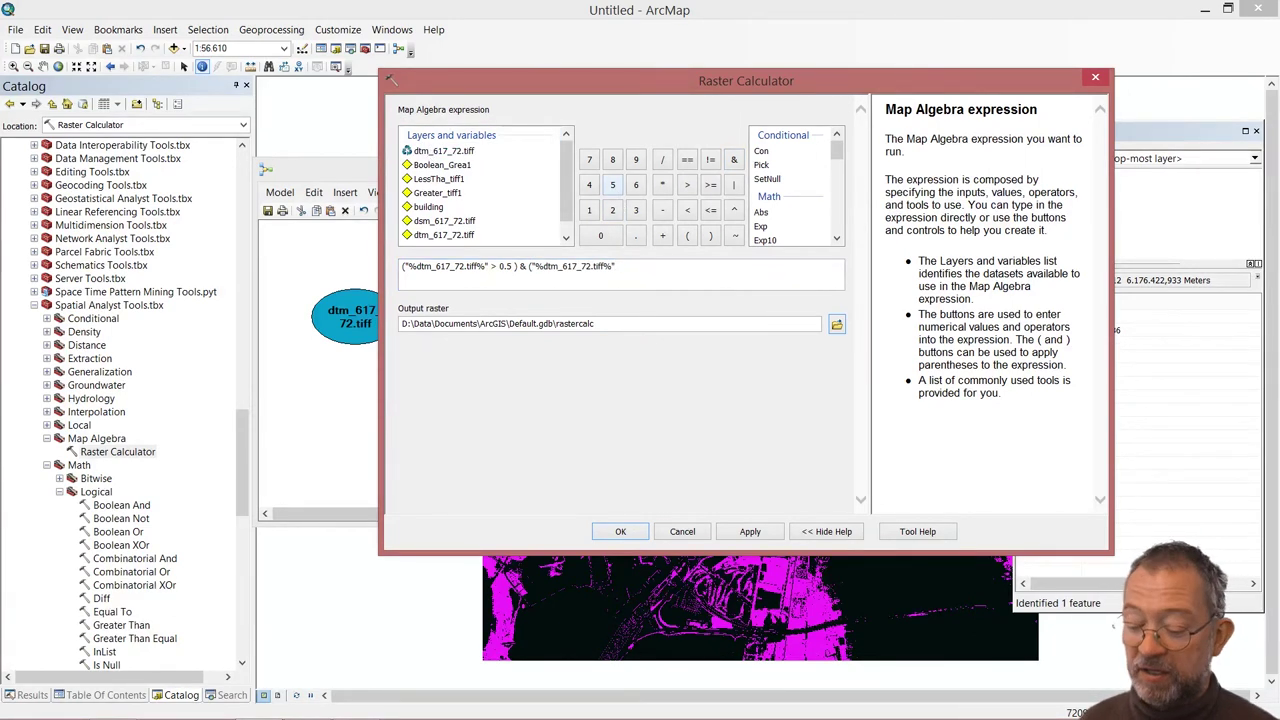
pyautogui.write('< 2')
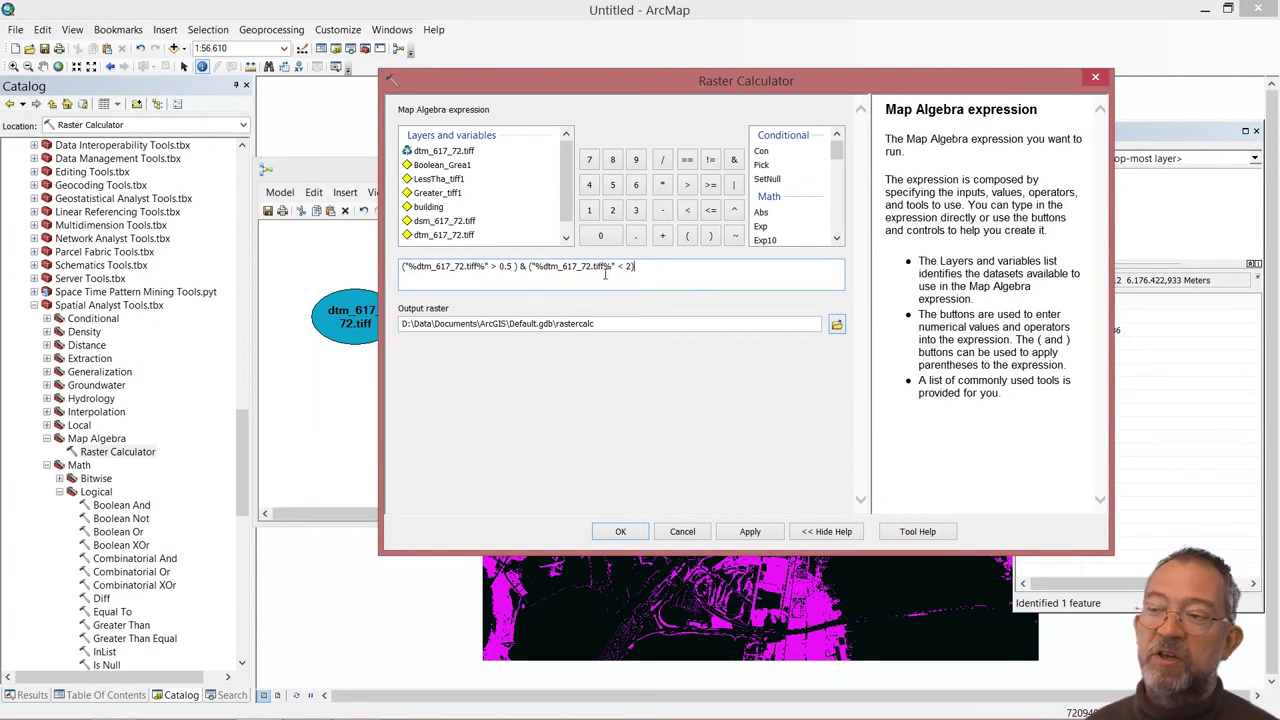
pyautogui.click(622, 532)
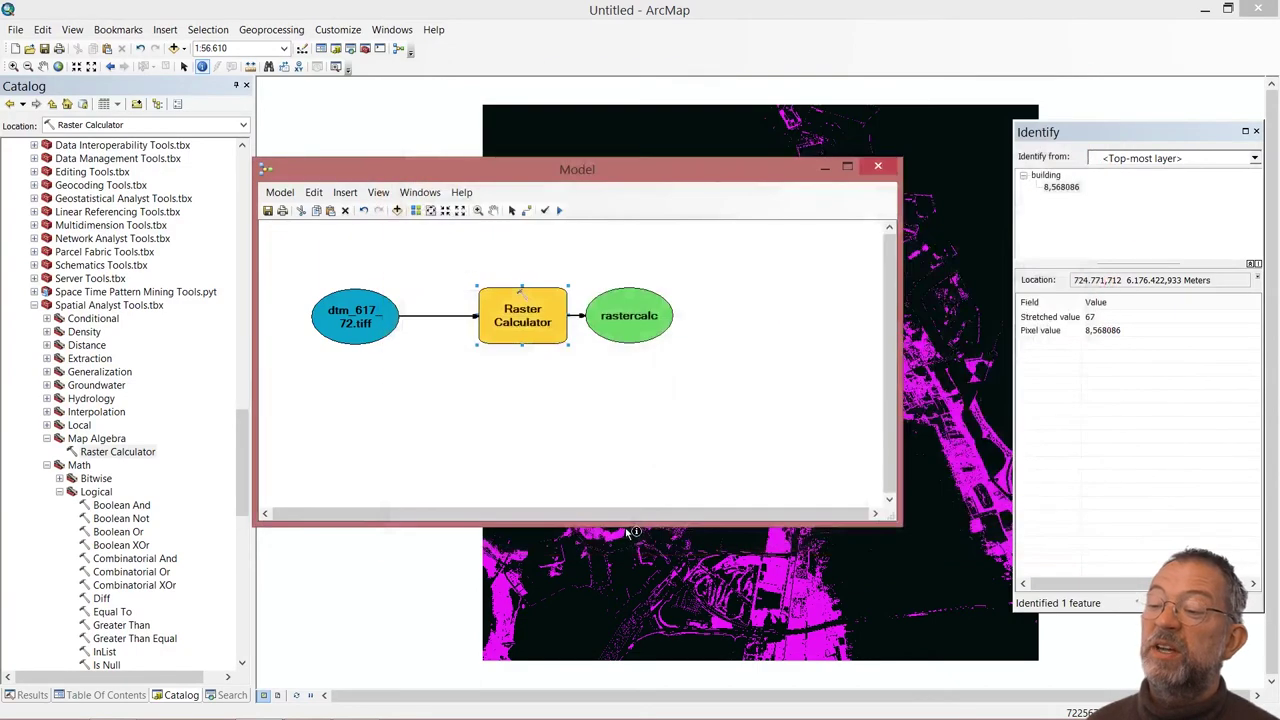
# - Turn on Add To Display for the rastercalc output of the model
pyautogui.rightClick(634, 298)
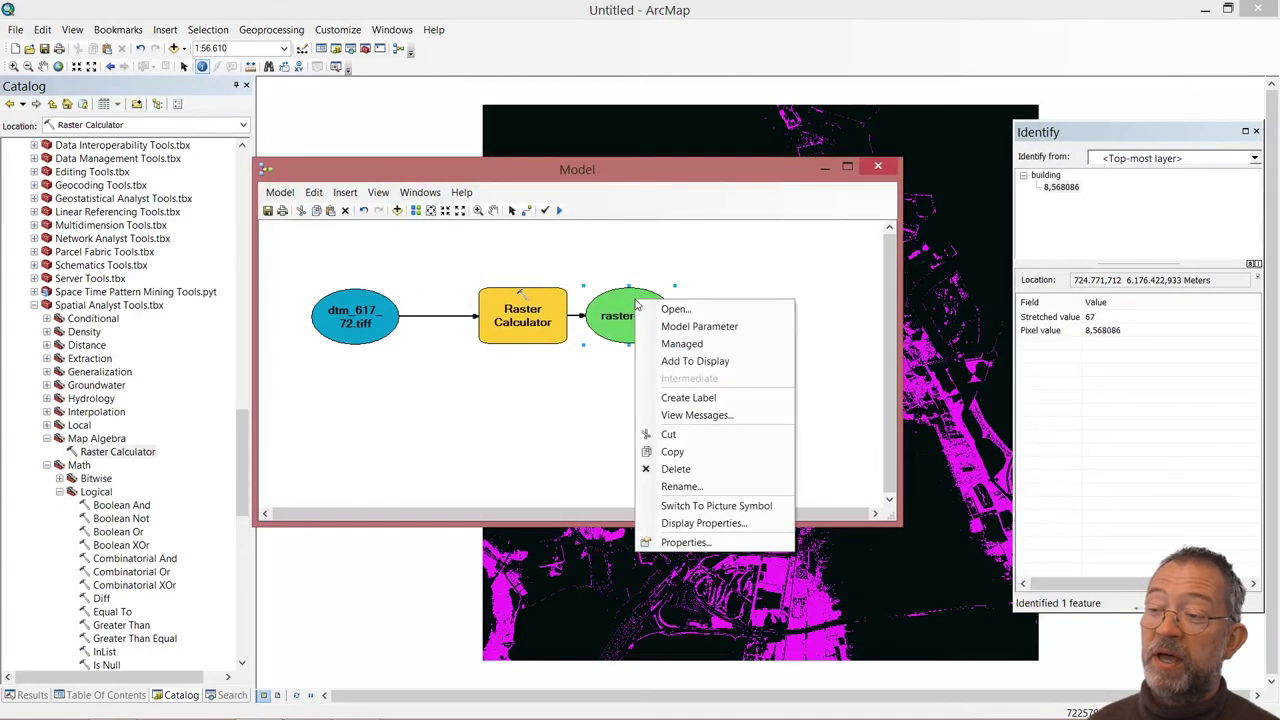
pyautogui.click(692, 372)
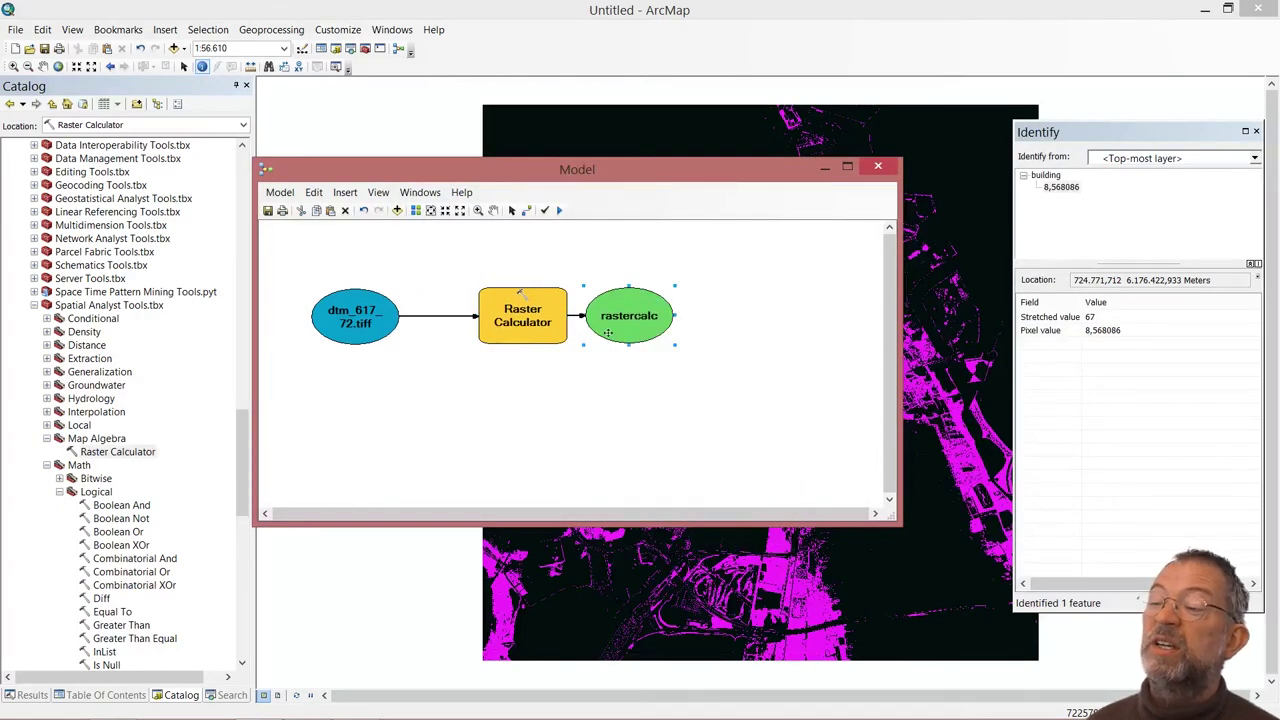
# - Create a label for the Raster Calculator tool and move it just above the tool
pyautogui.moveTo(565, 311)
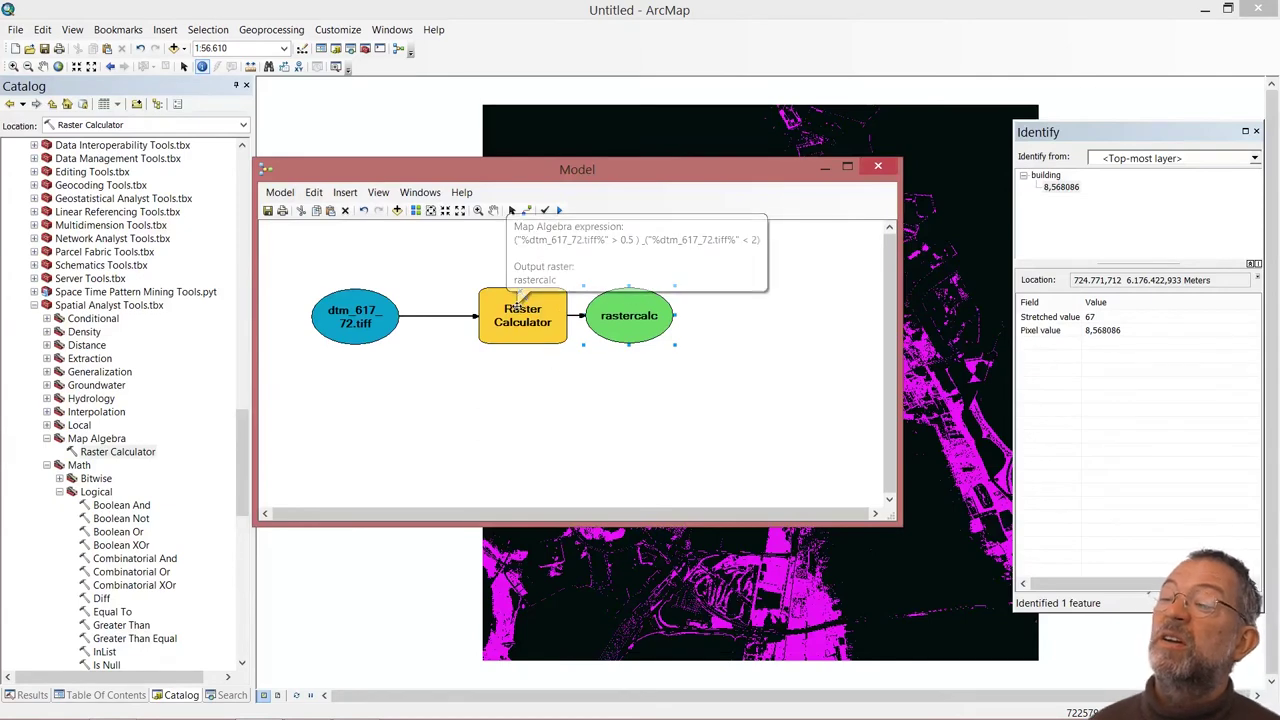
pyautogui.rightClick(518, 313)
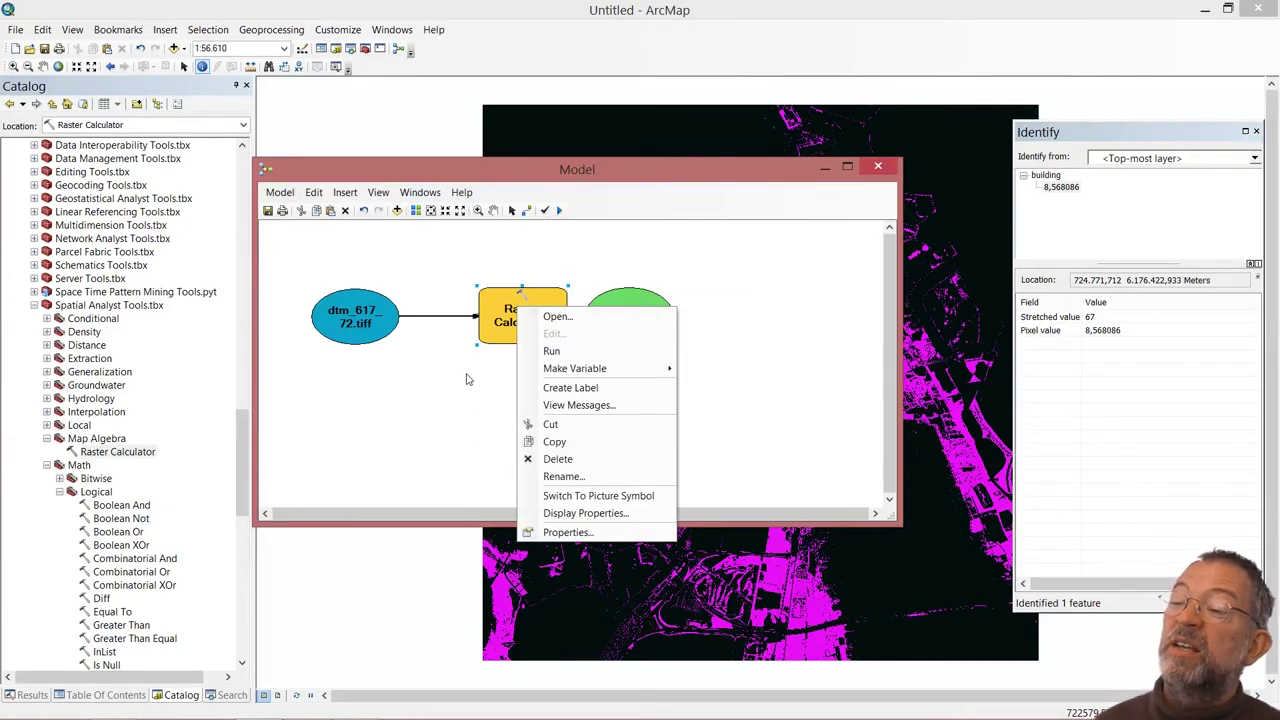
pyautogui.click(584, 389)
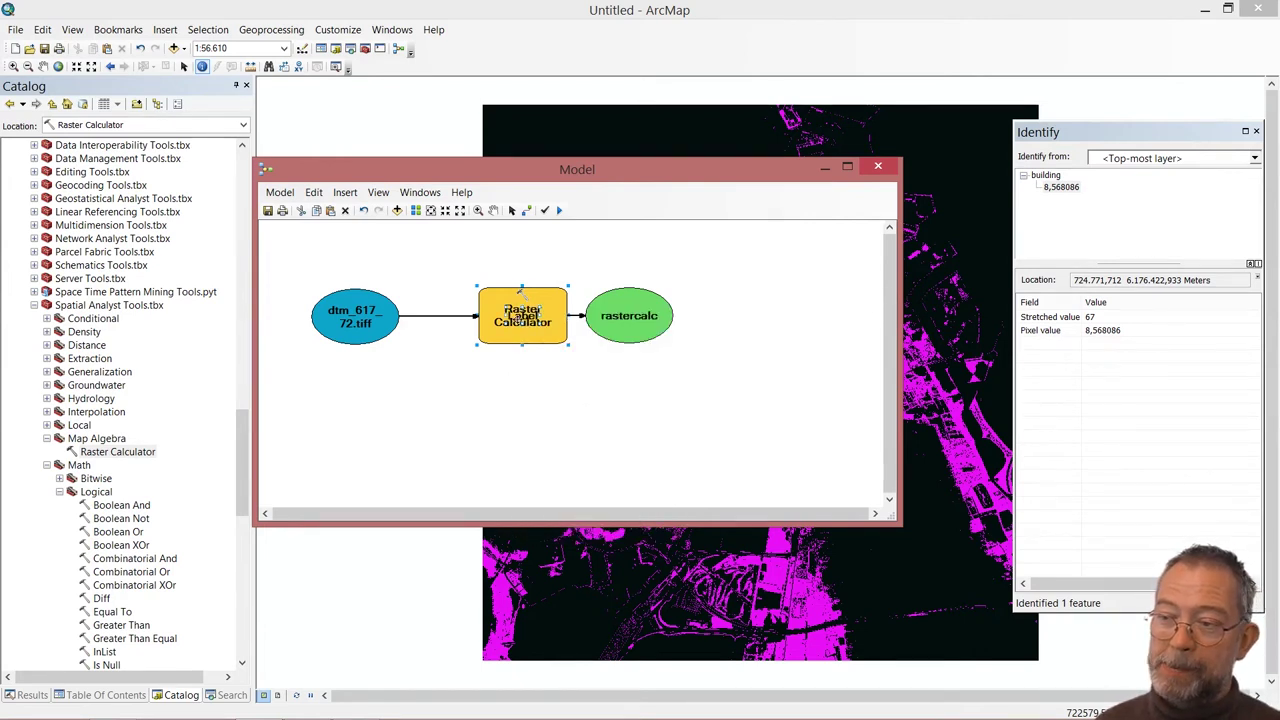
pyautogui.click(531, 354)
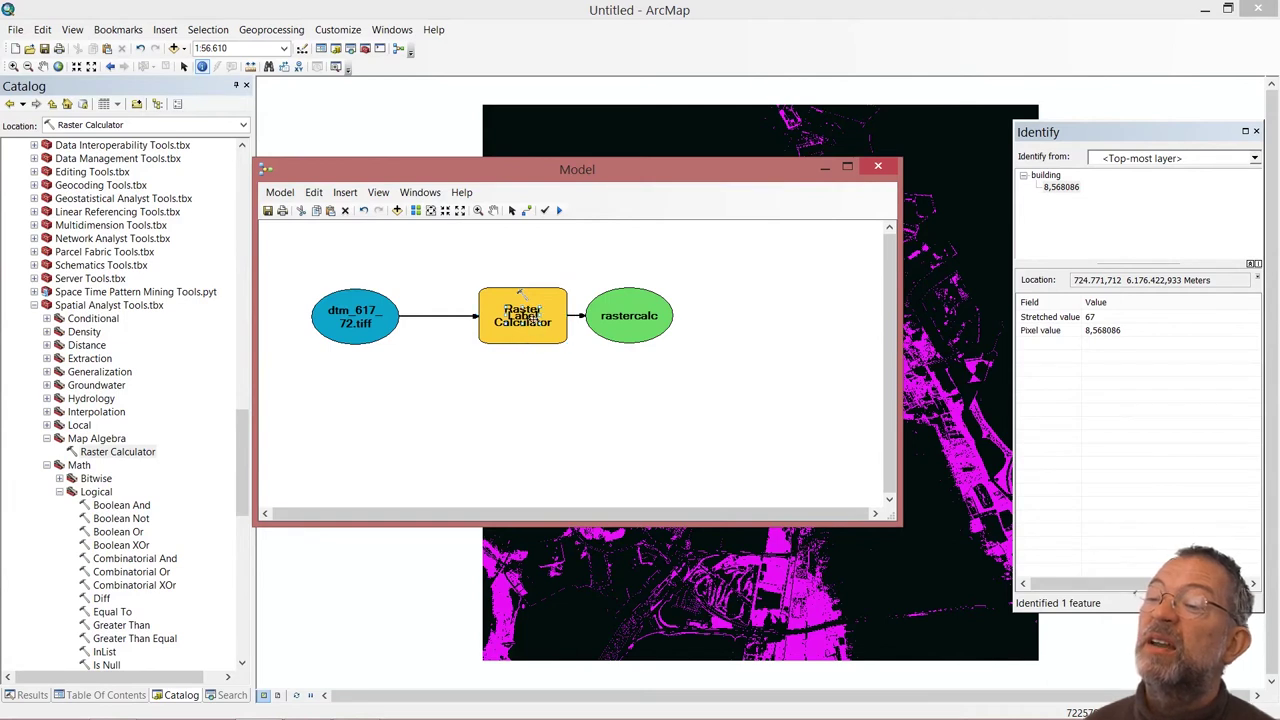
pyautogui.moveTo(521, 300)
pyautogui.mouseDown()
pyautogui.moveTo(520, 366)
pyautogui.moveTo(523, 287)
pyautogui.mouseUp()
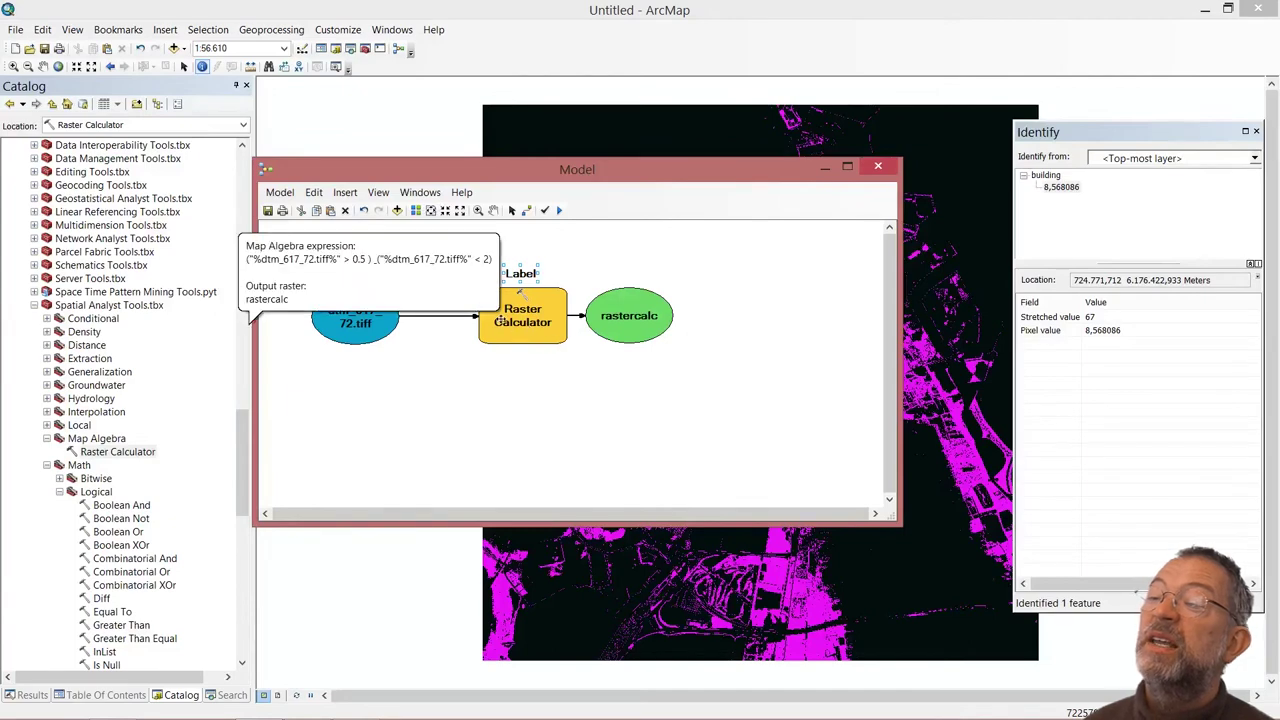
# - Change the label text above Raster Calculator to "0,5 < DTM < 2"
pyautogui.doubleClick(520, 274)
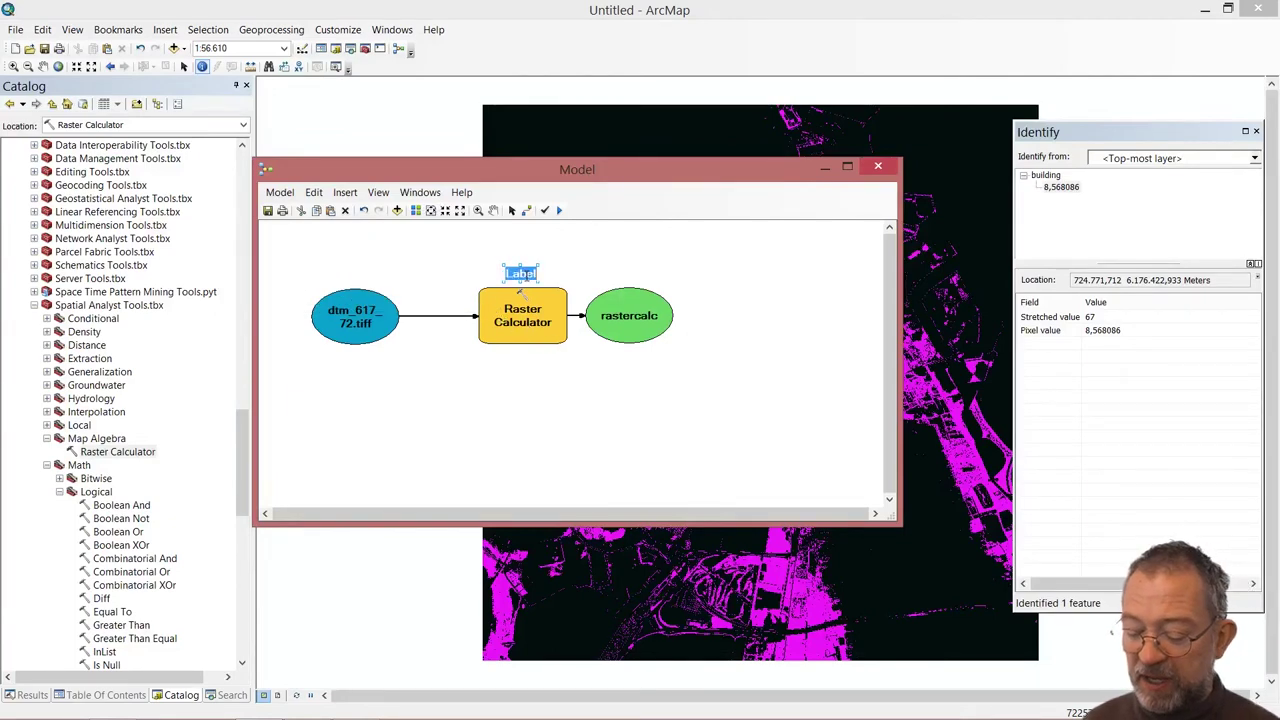
pyautogui.write('0,5')
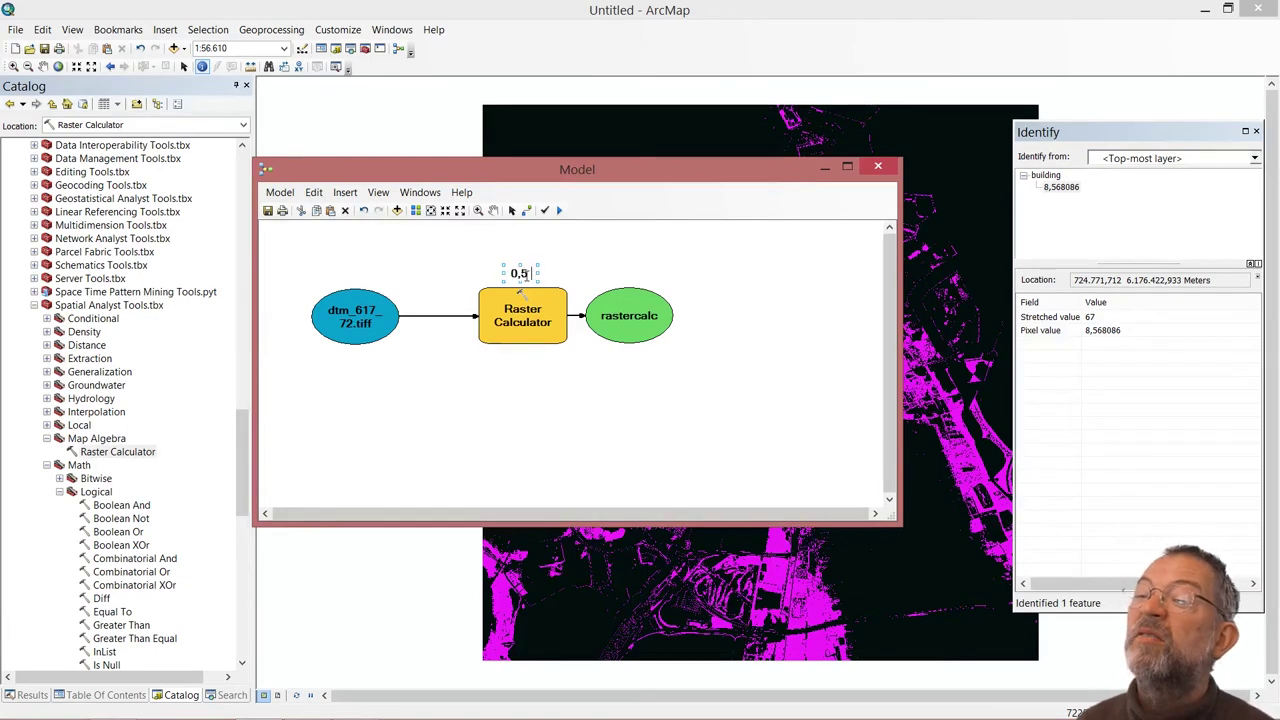
pyautogui.write(' <  D')
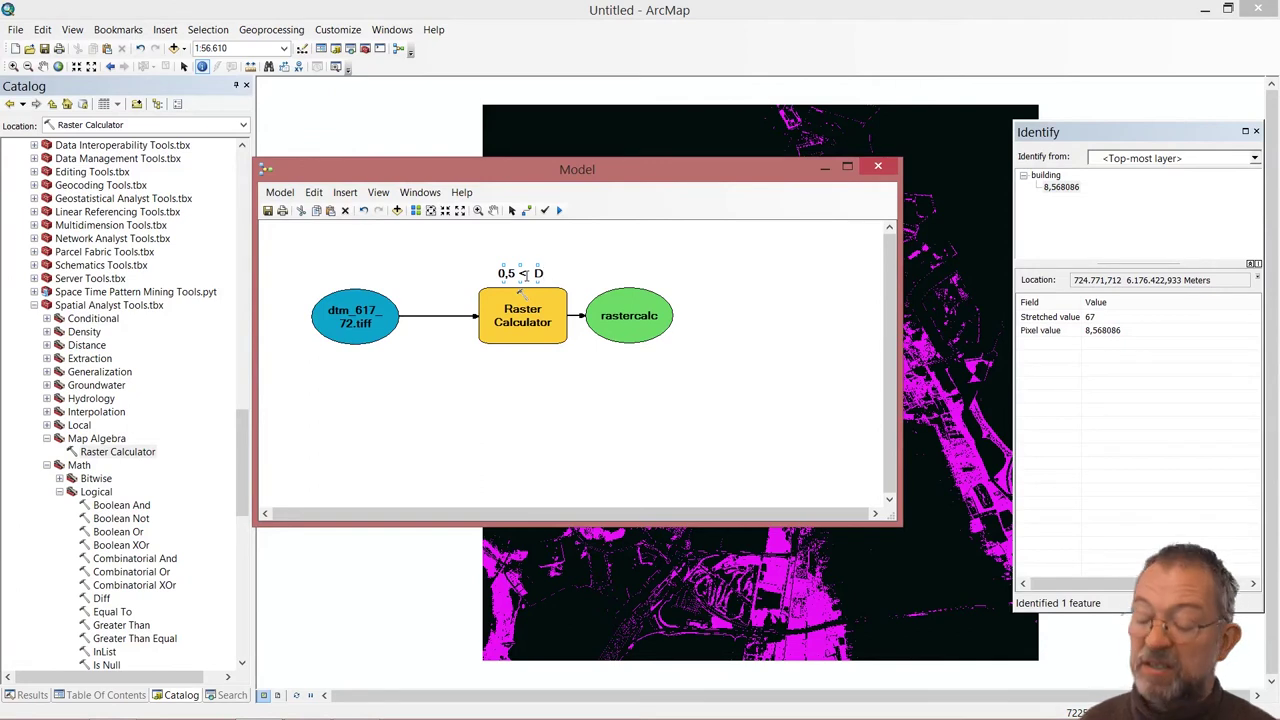
pyautogui.write('TM <')
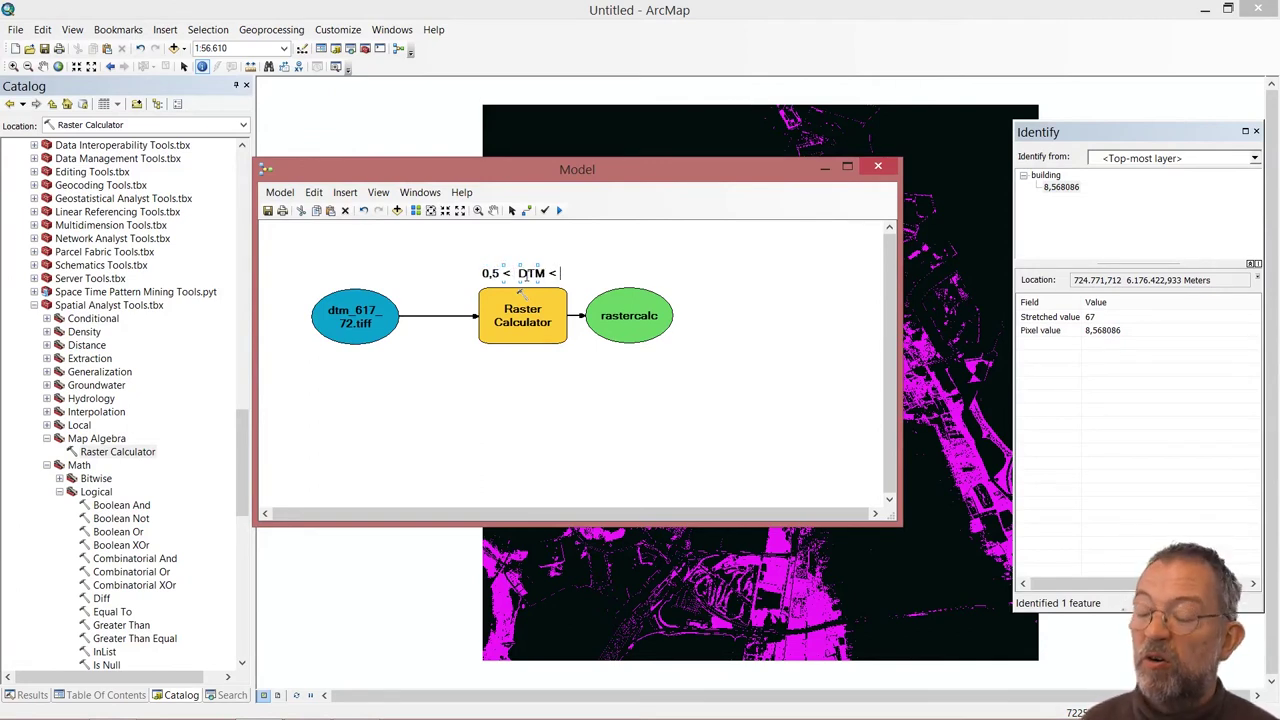
pyautogui.write(' 2')
pyautogui.click(643, 374)
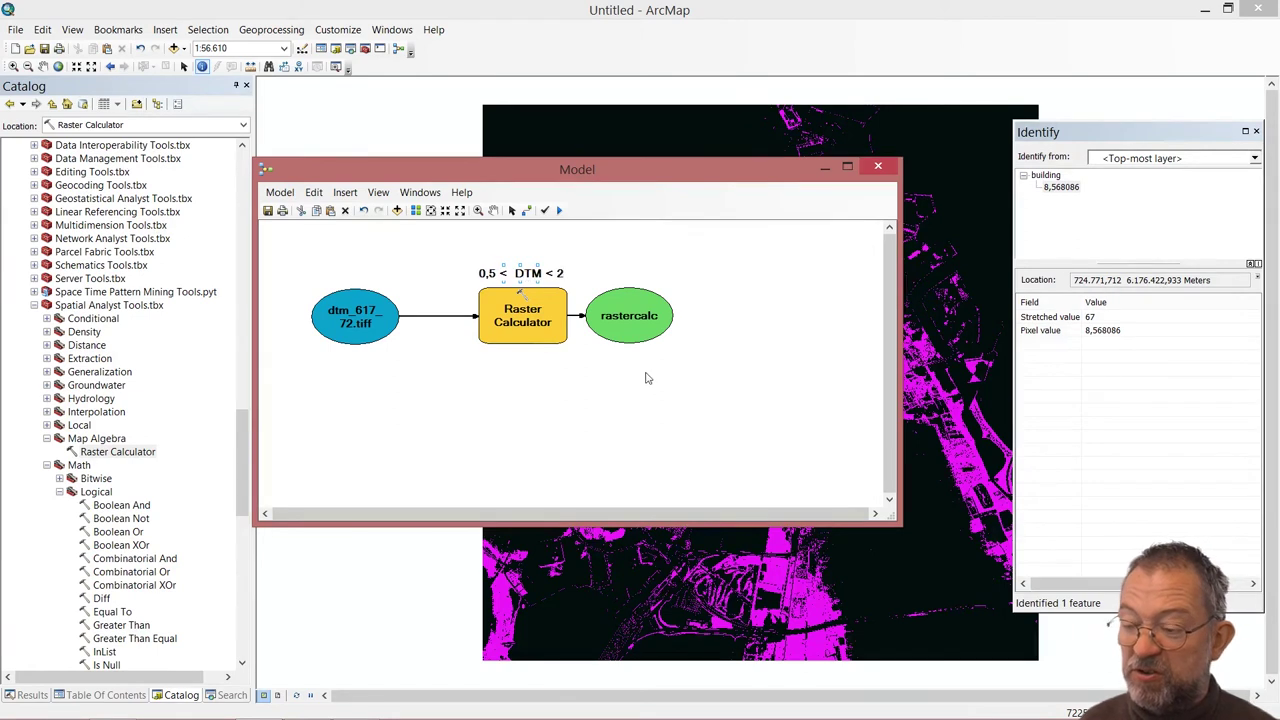
# - Arrange the model elements with Auto Layout and run the model
pyautogui.click(415, 211)
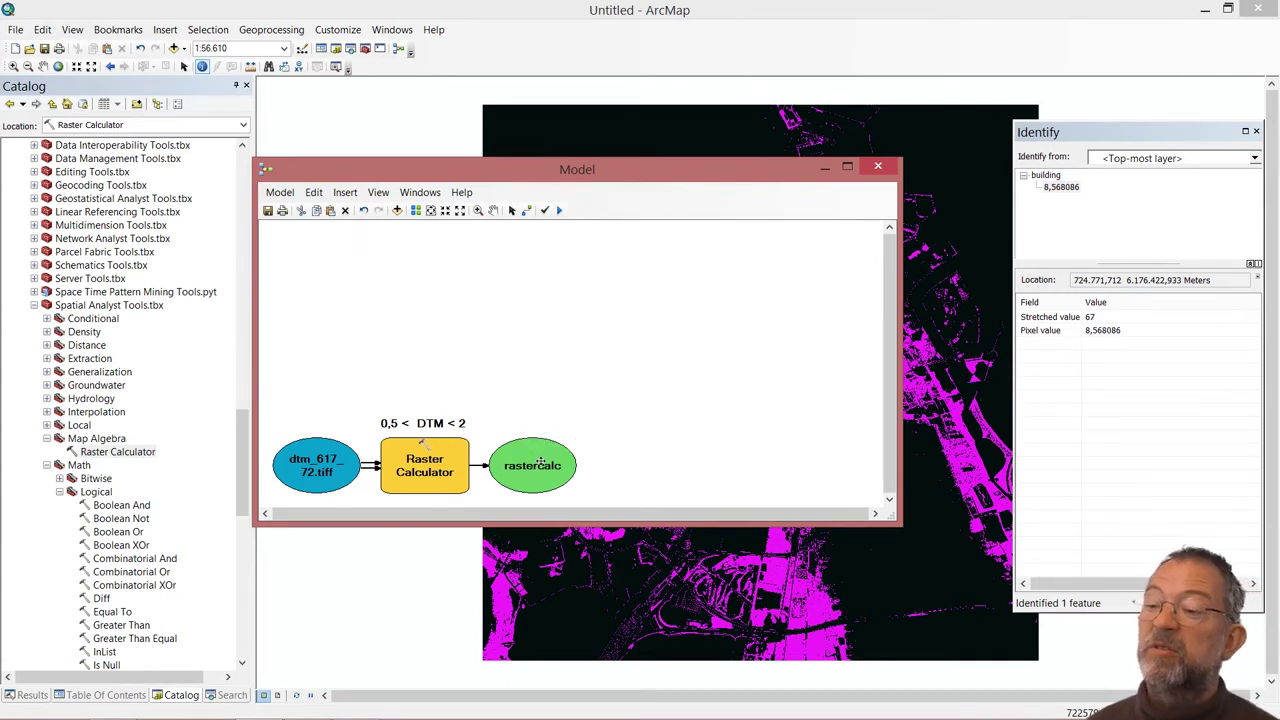
pyautogui.click(557, 211)
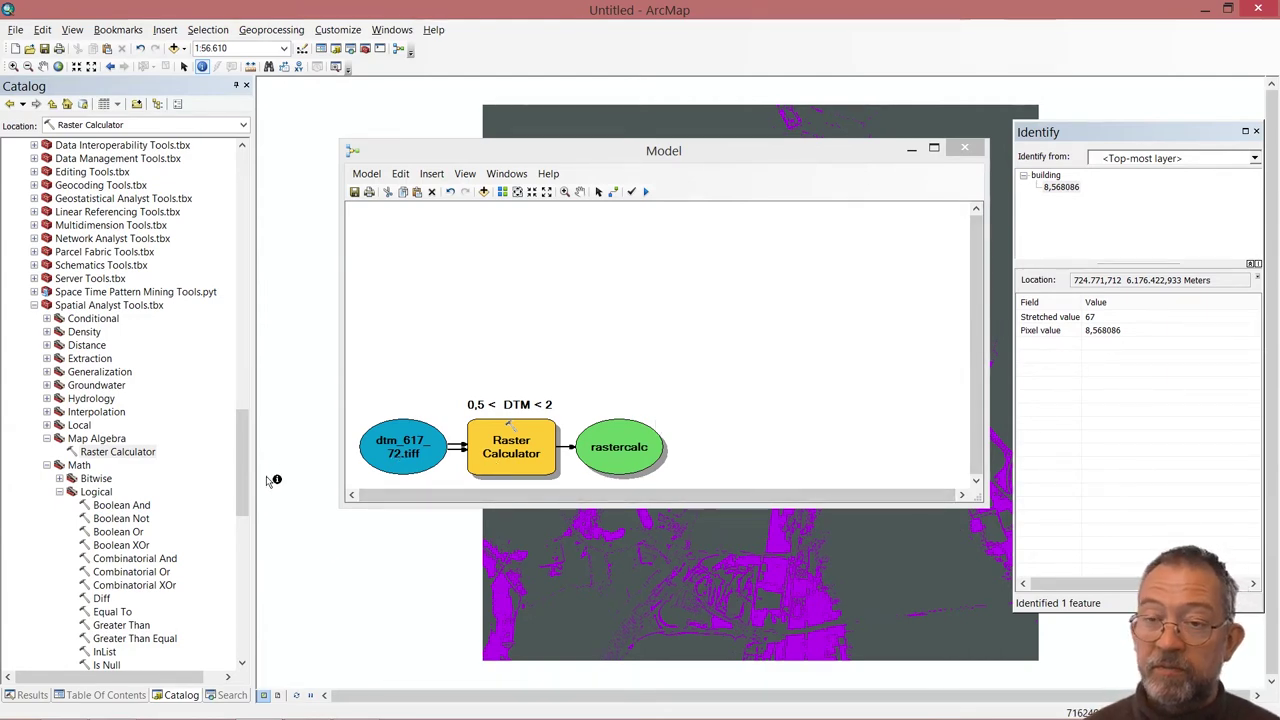
# - List the map layers, uncover the upper map, and toggle rastercalc to compare it with Boolean_Grea1
pyautogui.moveTo(247, 467); pyautogui.dragTo(263, 273)
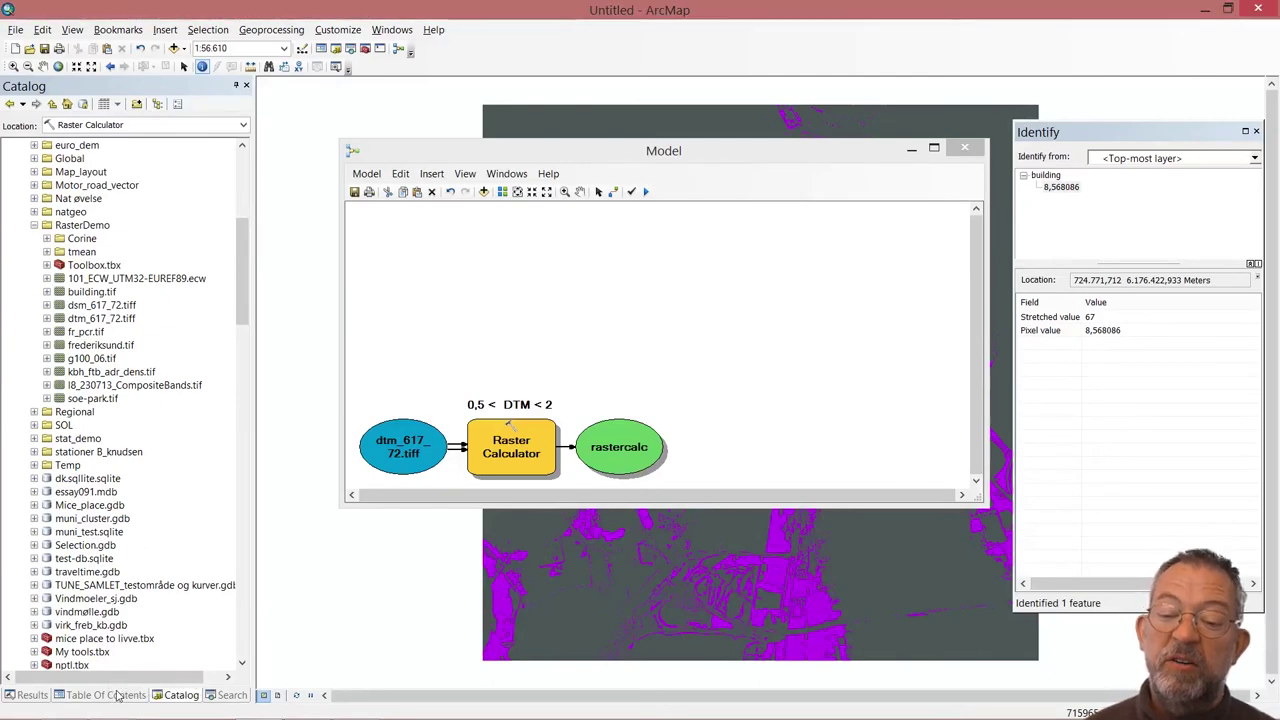
pyautogui.click(116, 695)
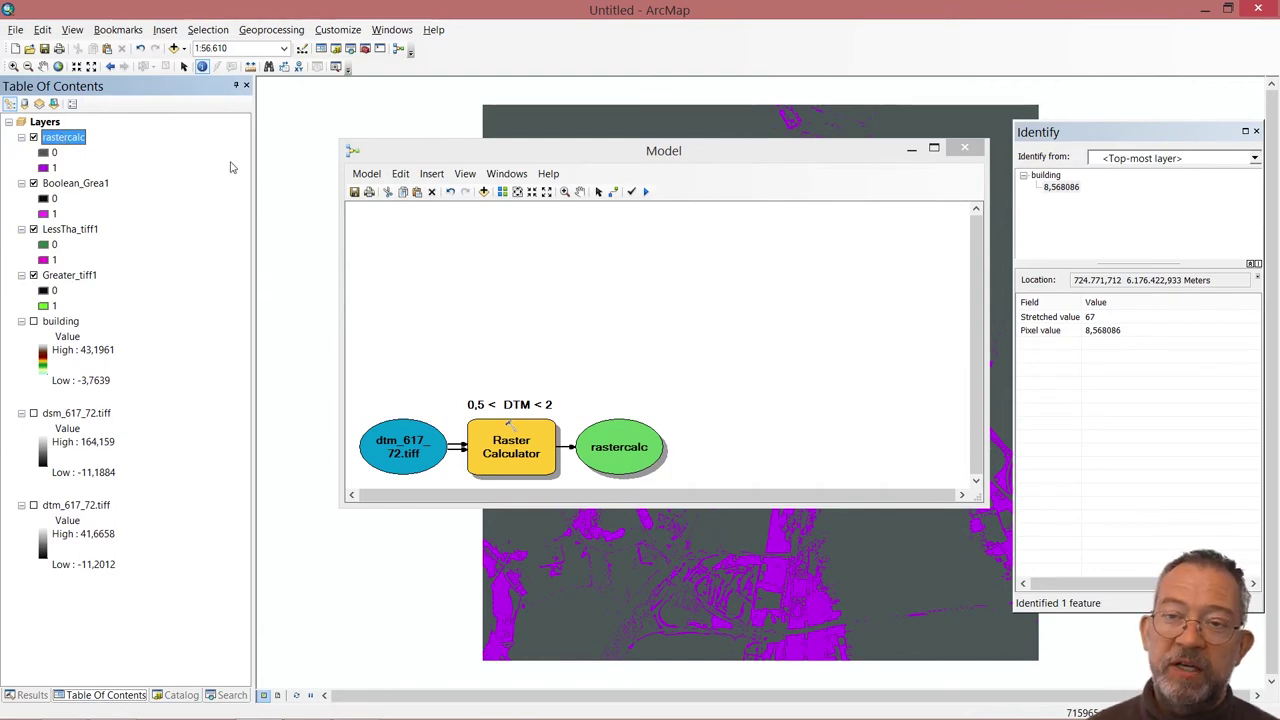
pyautogui.moveTo(418, 157); pyautogui.dragTo(375, 319)
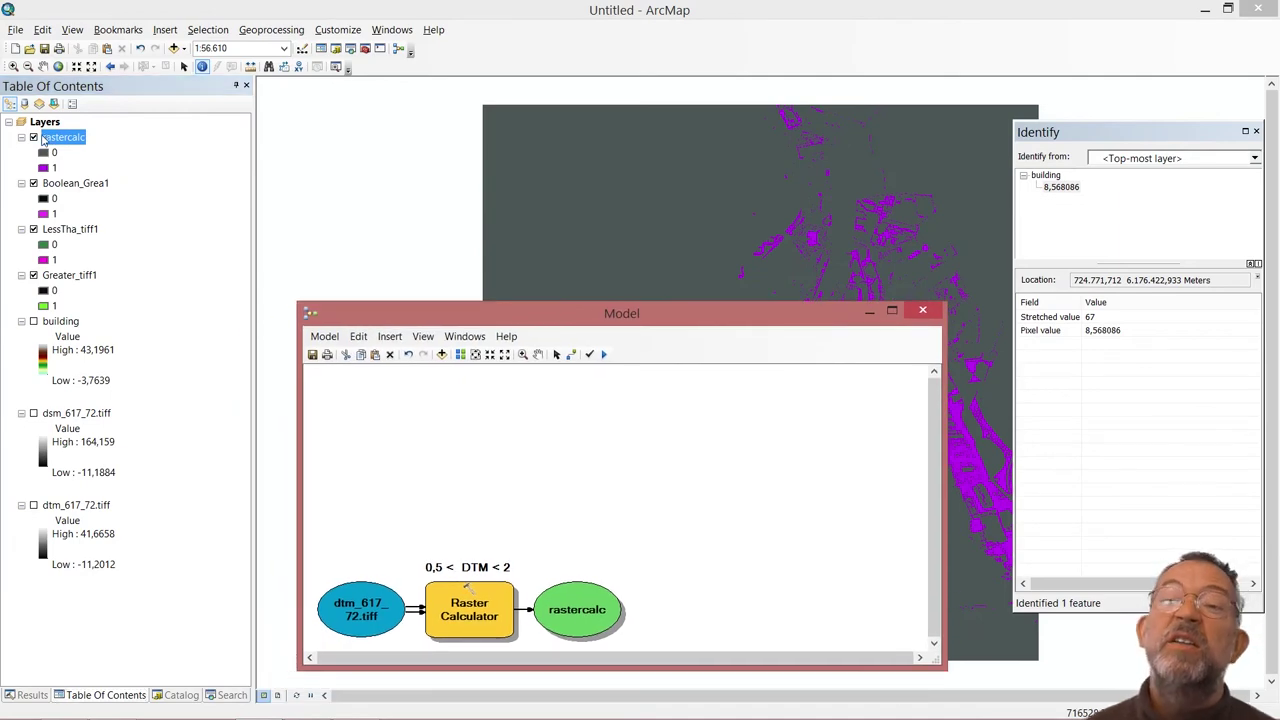
pyautogui.click(35, 140)
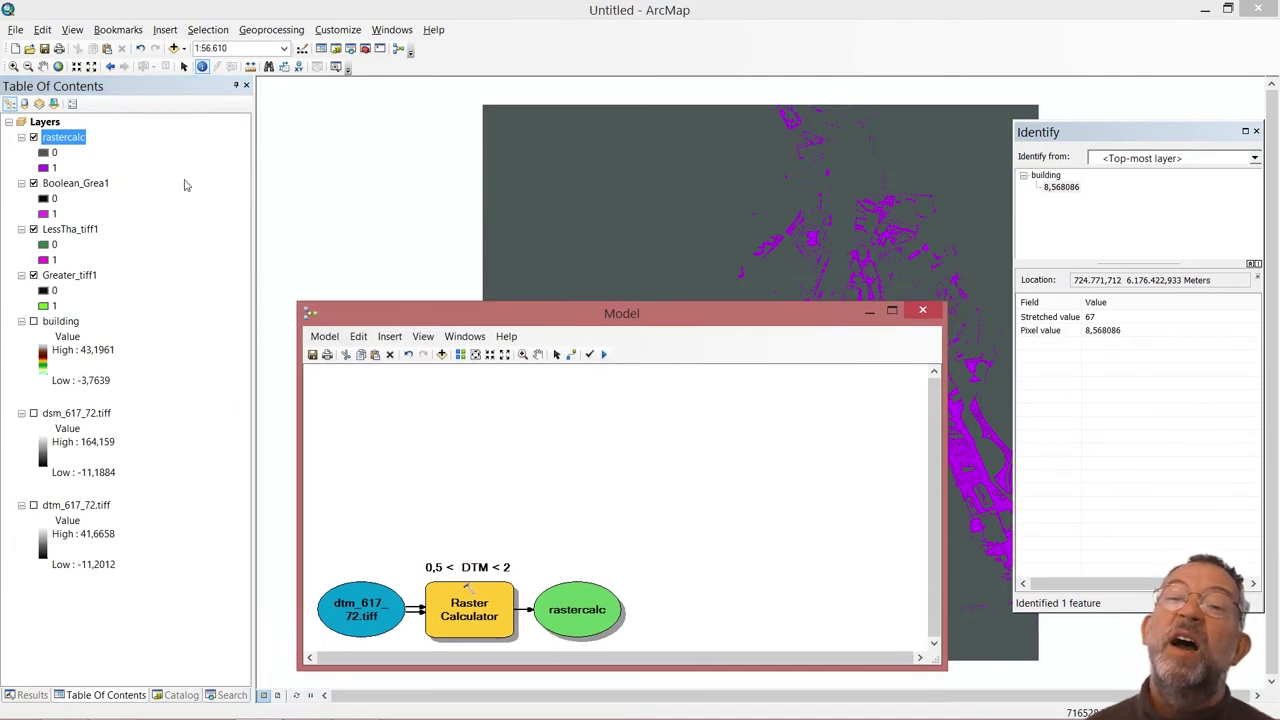
# - Move the model window clear of the layer list and hide rastercalc, Greater_tiff1 and LessTha_tiff1, leaving only Boolean_Grea1 displayed
pyautogui.moveTo(460, 322); pyautogui.dragTo(155, 463)
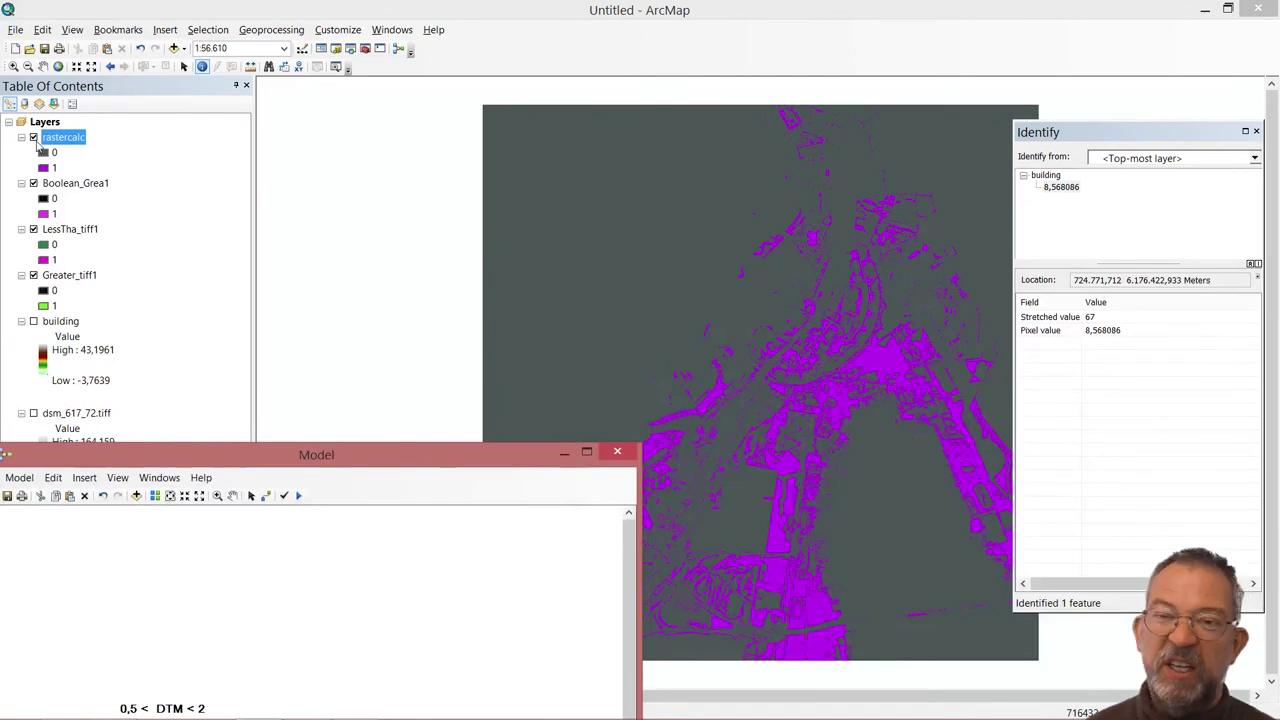
pyautogui.click(35, 140)
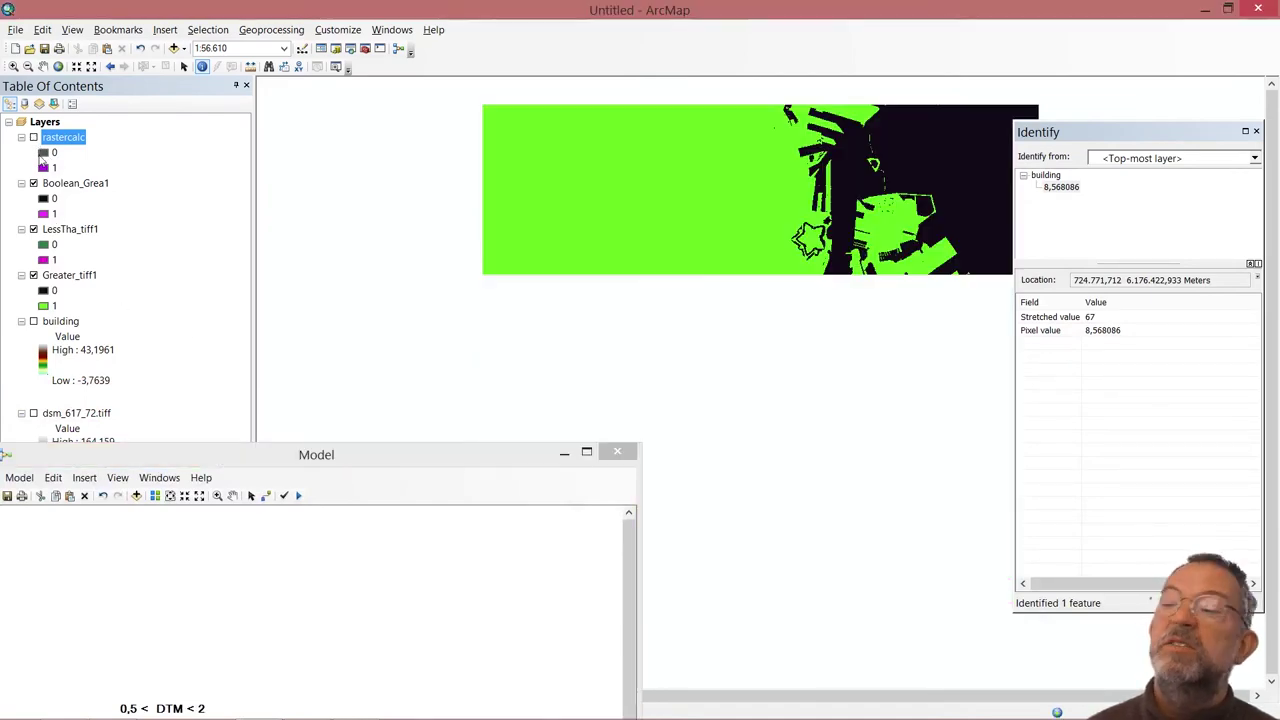
pyautogui.click(36, 276)
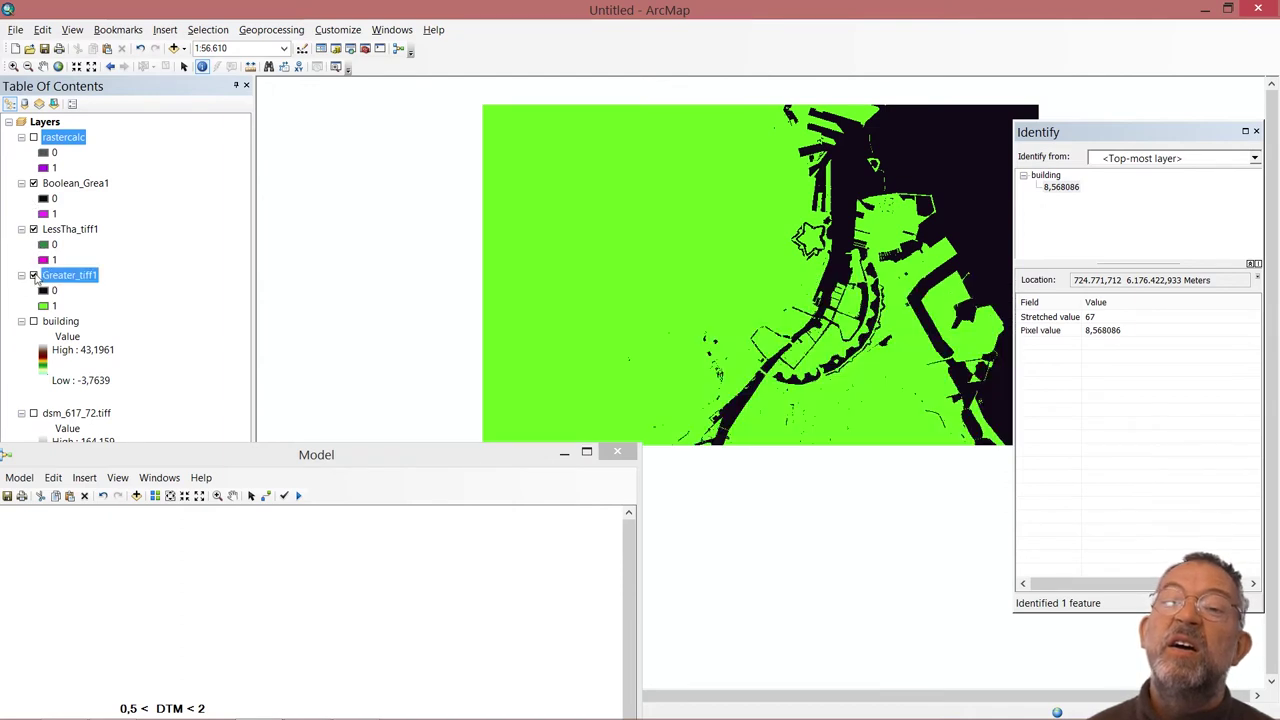
pyautogui.click(33, 276)
pyautogui.click(33, 230)
# - Change the fill color of class 1 in the Boolean_Grea1 layer to red
pyautogui.doubleClick(43, 214)
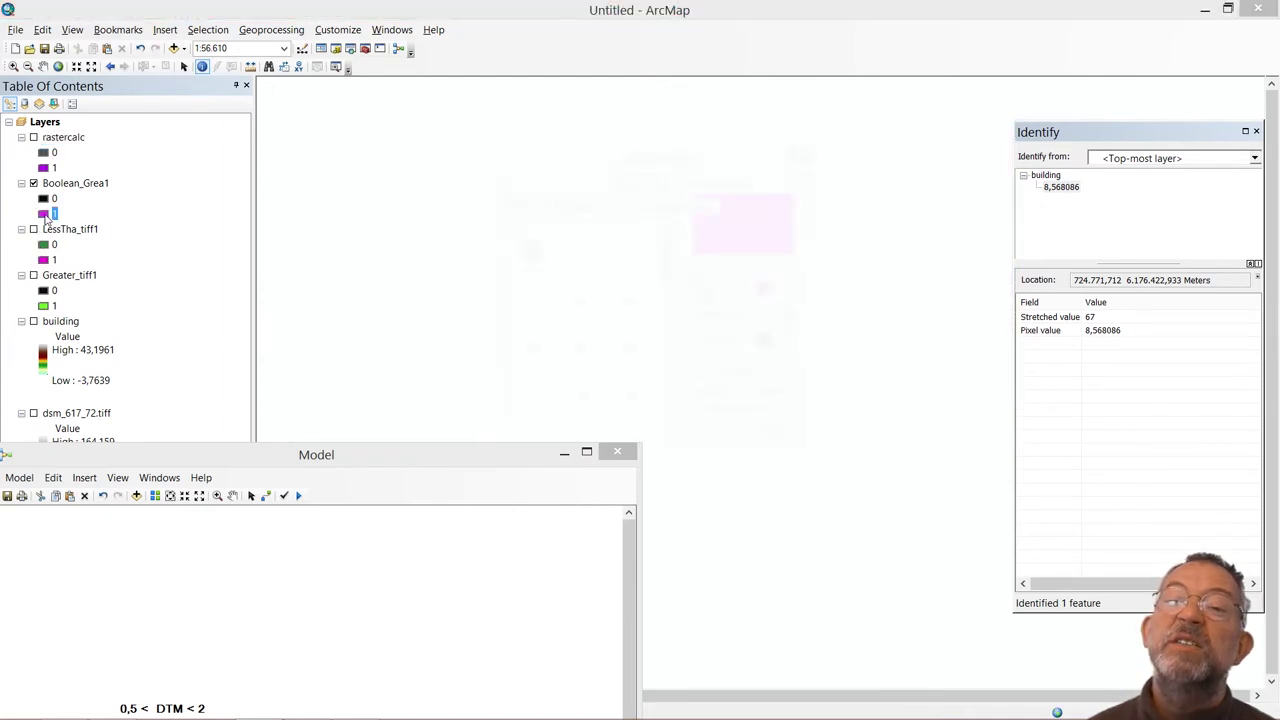
pyautogui.click(787, 292)
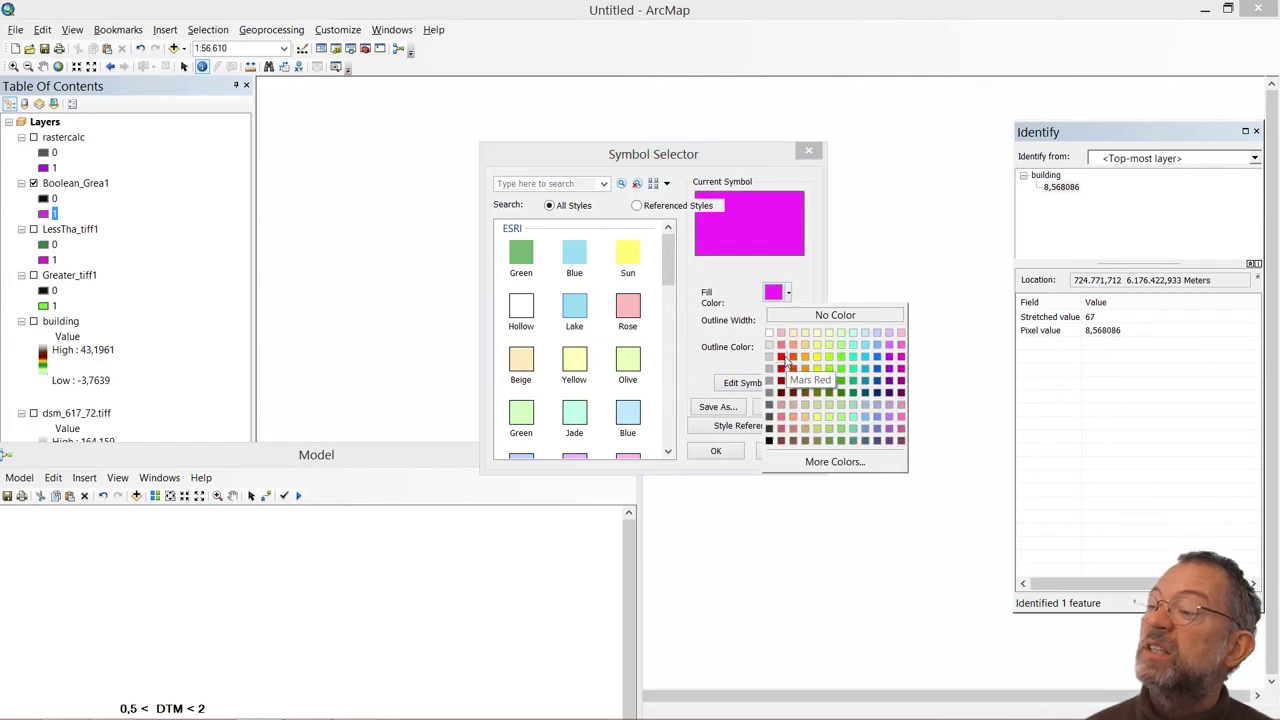
pyautogui.click(781, 368)
pyautogui.click(717, 451)
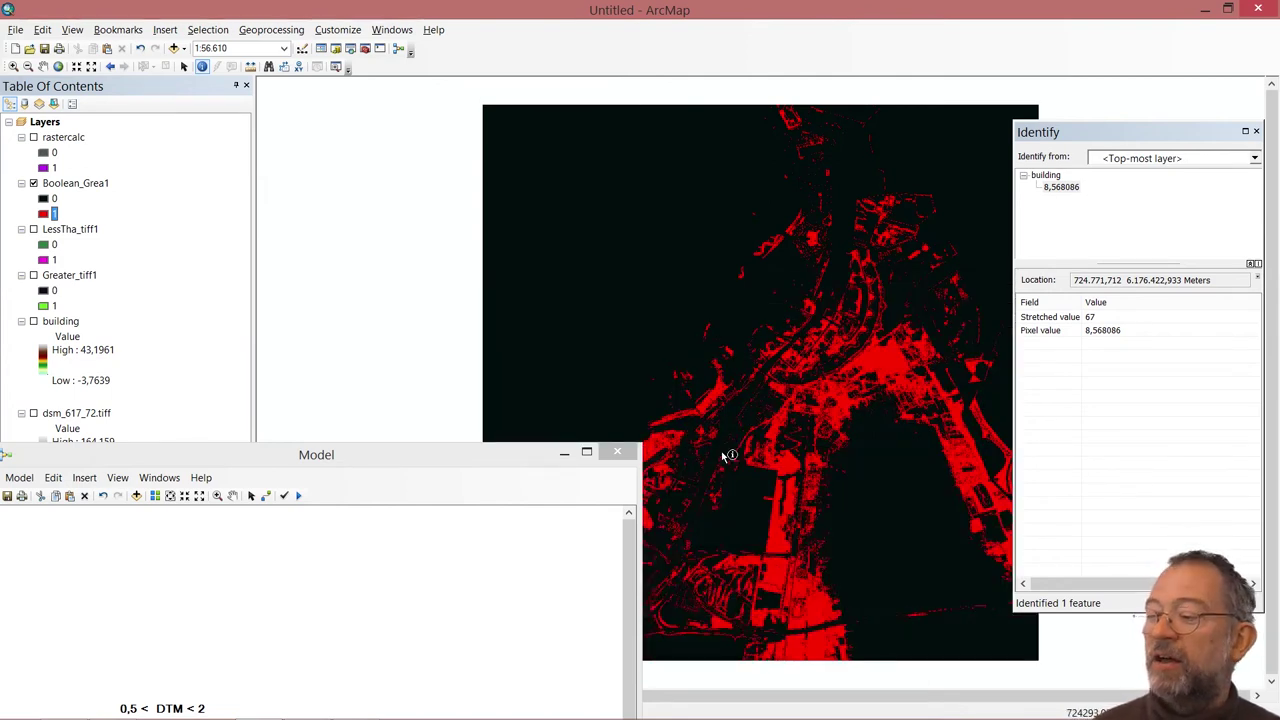
# - Display rastercalc over Boolean_Grea1 to compare the two results, and bring the whole model diagram back into view
pyautogui.click(34, 138)
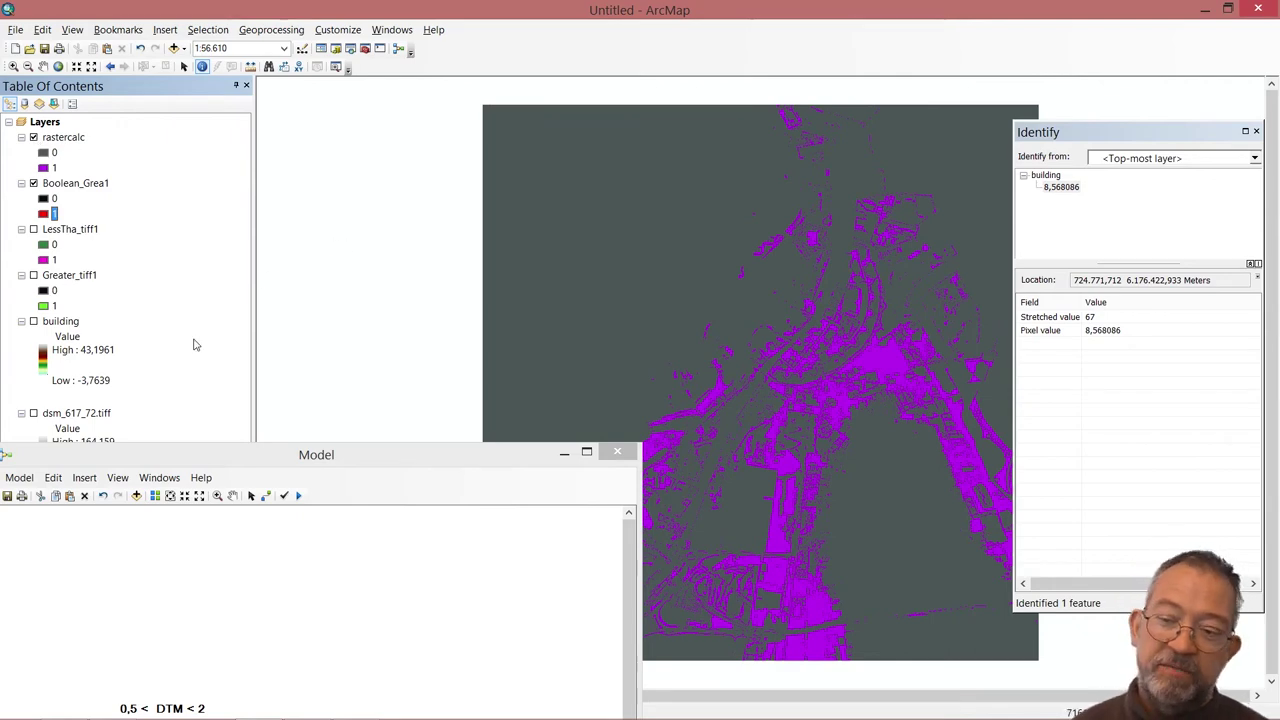
pyautogui.moveTo(189, 455); pyautogui.dragTo(512, 178)
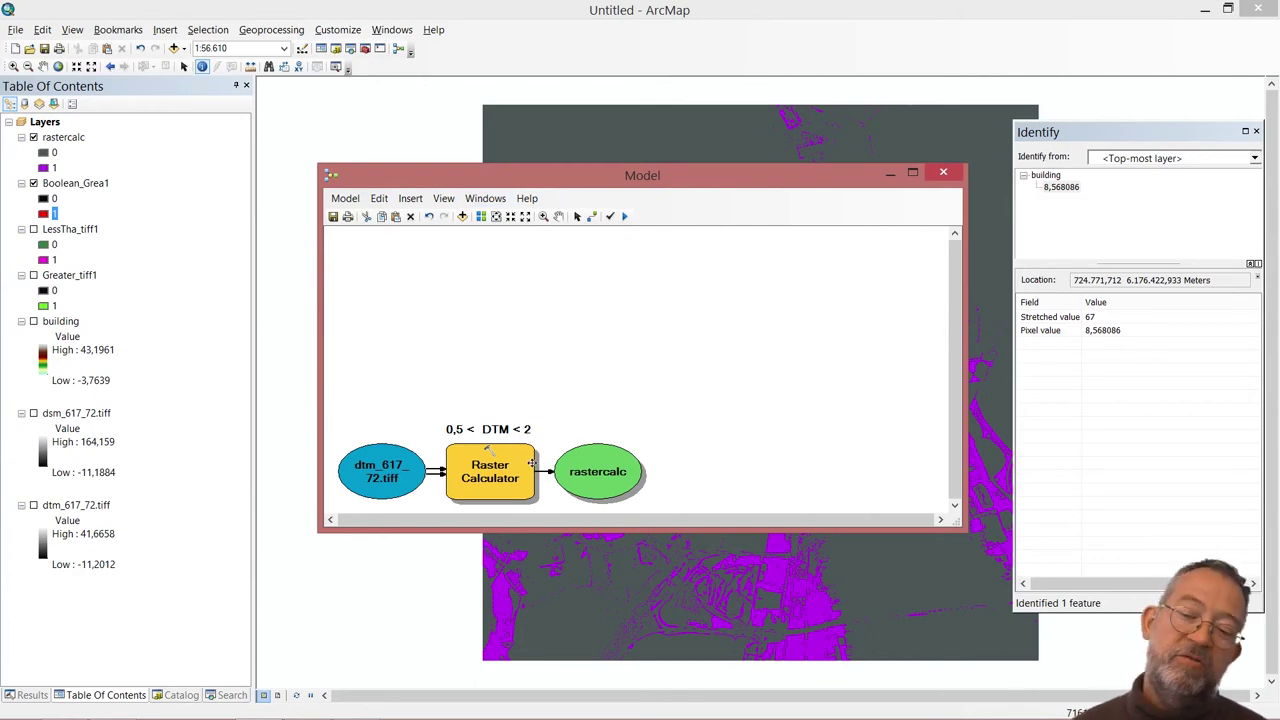
# - Switch from ArcMap to the open PowerPoint presentation
pyautogui.hotkey('alt', 'Tab')
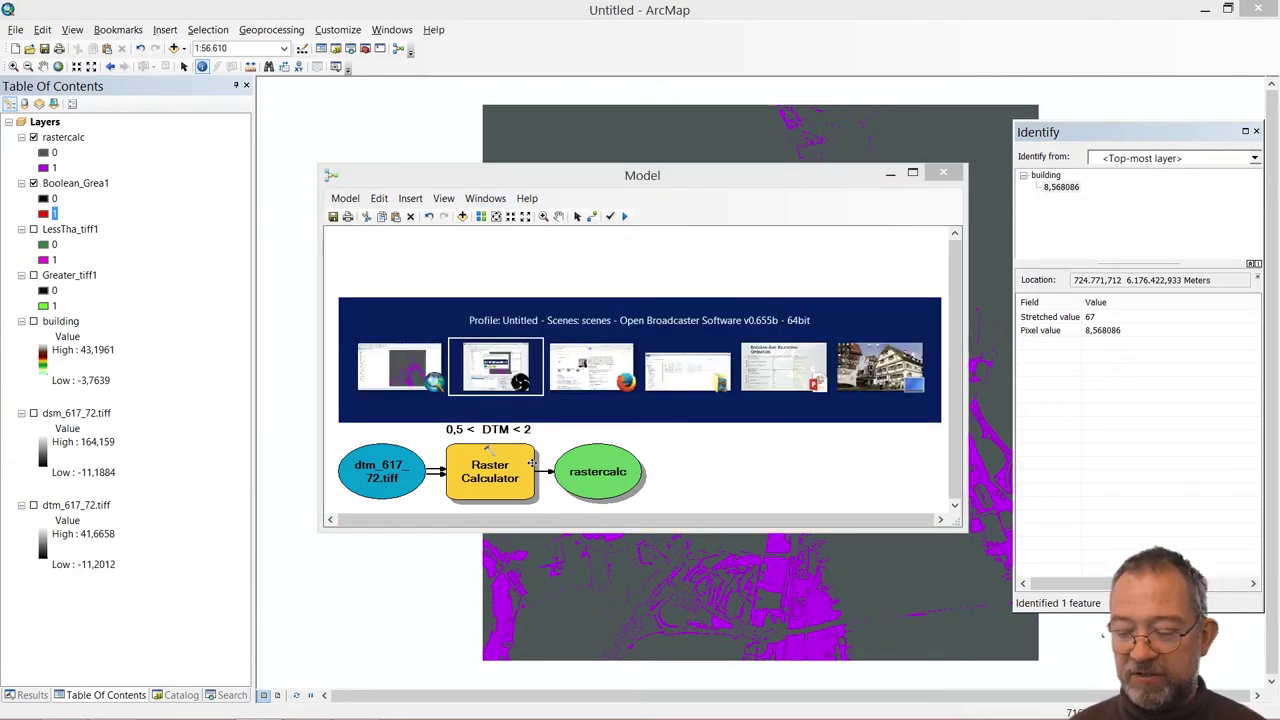
pyautogui.hotkey('alt', 'Tab')
pyautogui.hotkey('alt', 'Tab')
pyautogui.hotkey('alt', 'Tab')
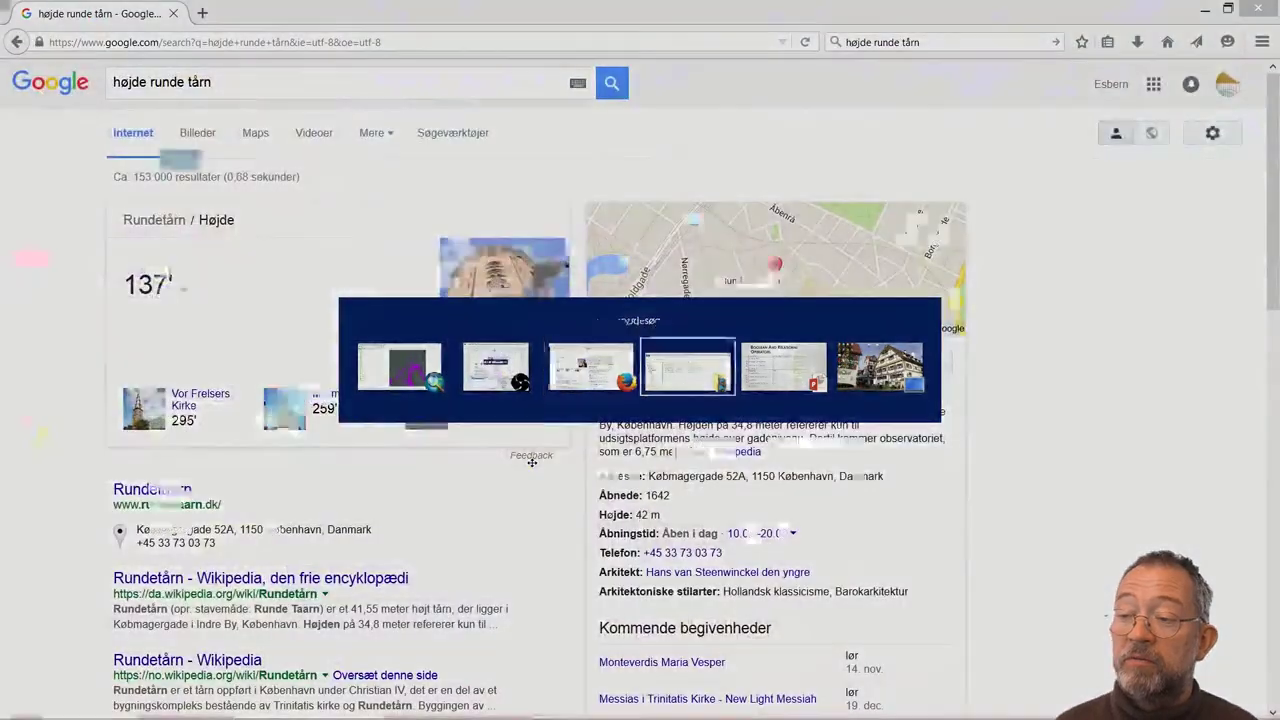